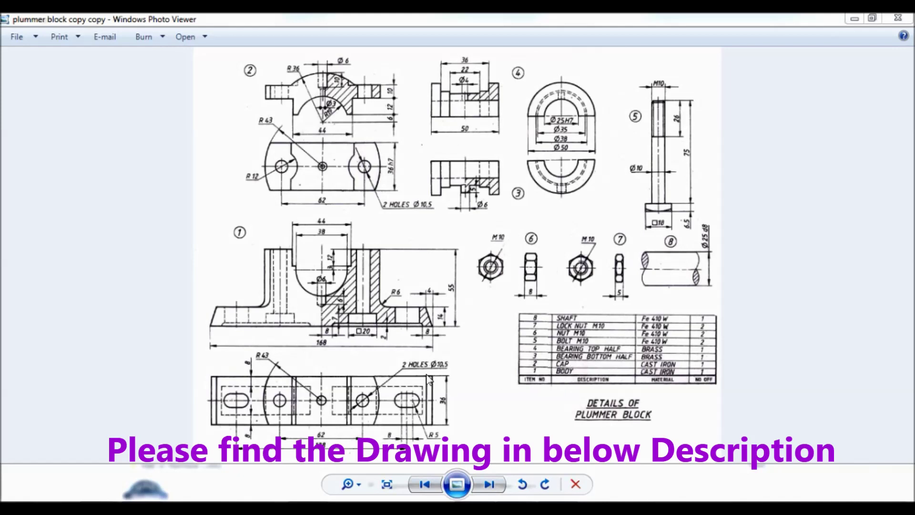
# Examine the body views and their dimensions in the plummer block drawing.
pyautogui.scroll(4, 293, 339)
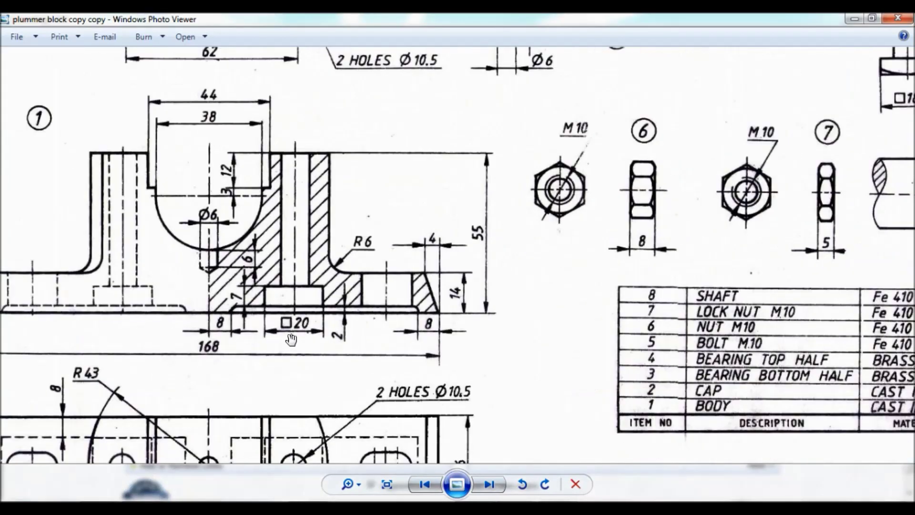
pyautogui.scroll(-4, 356, 290)
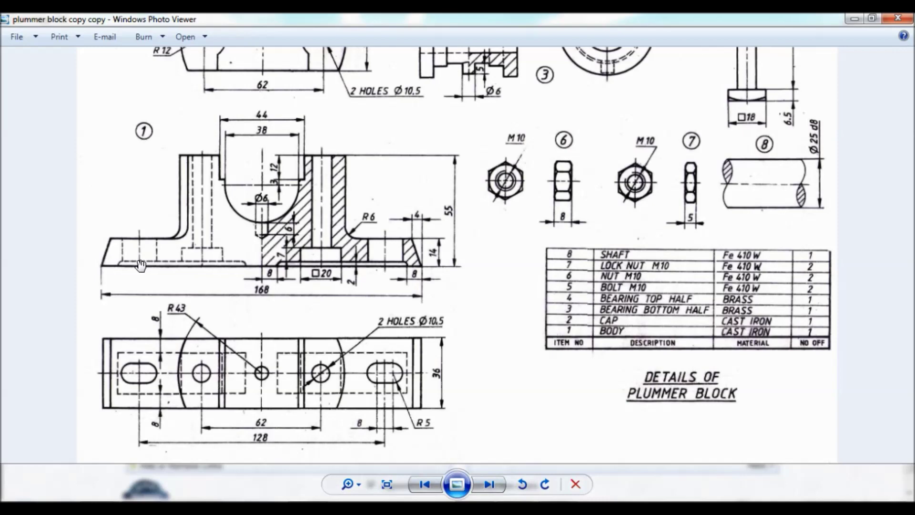
# Switch to Solid Edge and create a new solid part shown in isometric view.
pyautogui.click(458, 500)
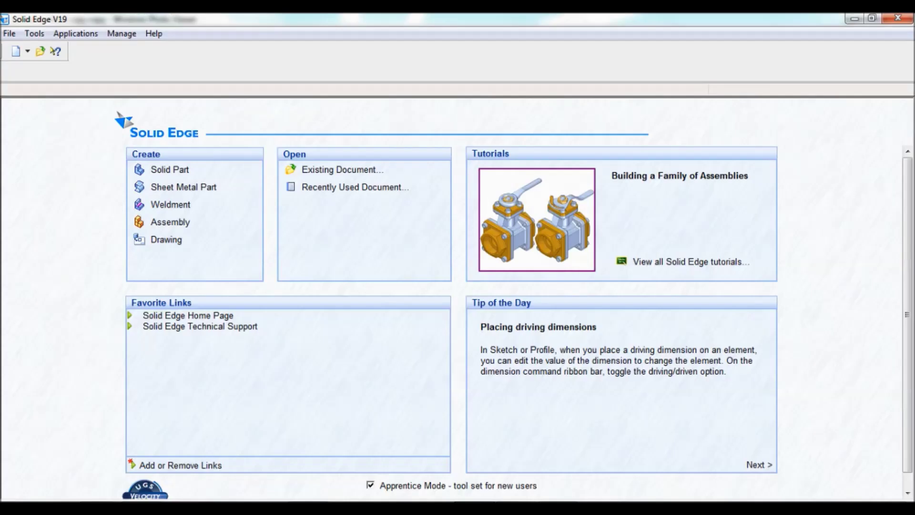
pyautogui.click(170, 170)
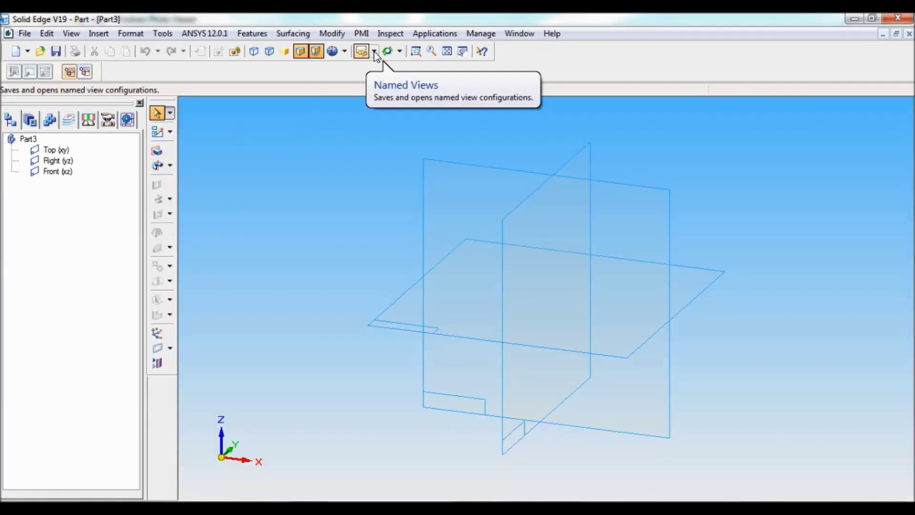
pyautogui.click(387, 51)
pyautogui.click(365, 106)
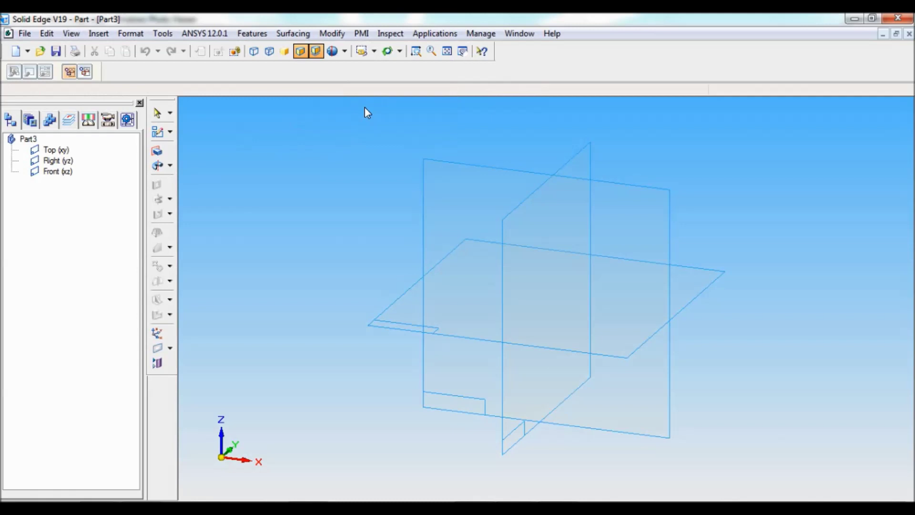
# Start a protrusion on the front (xz) plane and sketch a rectangle about 158 mm by 23 mm below the horizontal reference.
pyautogui.click(158, 151)
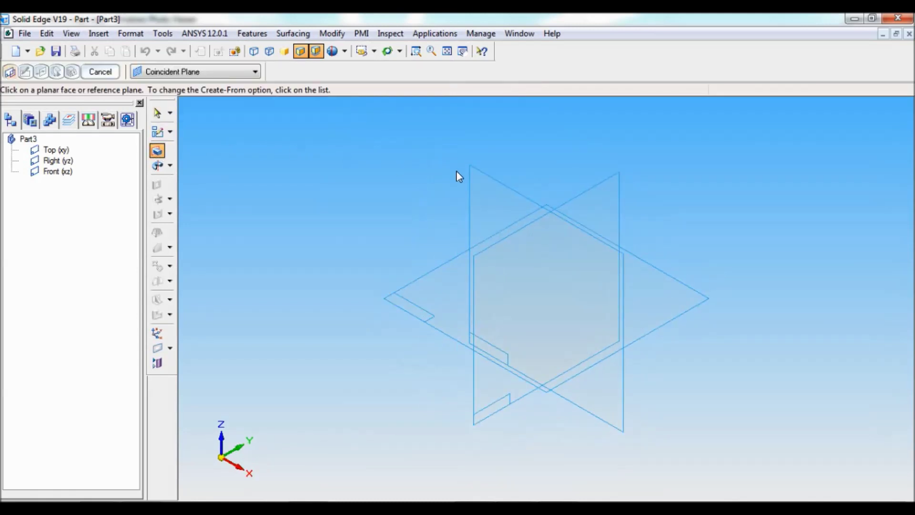
pyautogui.click(476, 178)
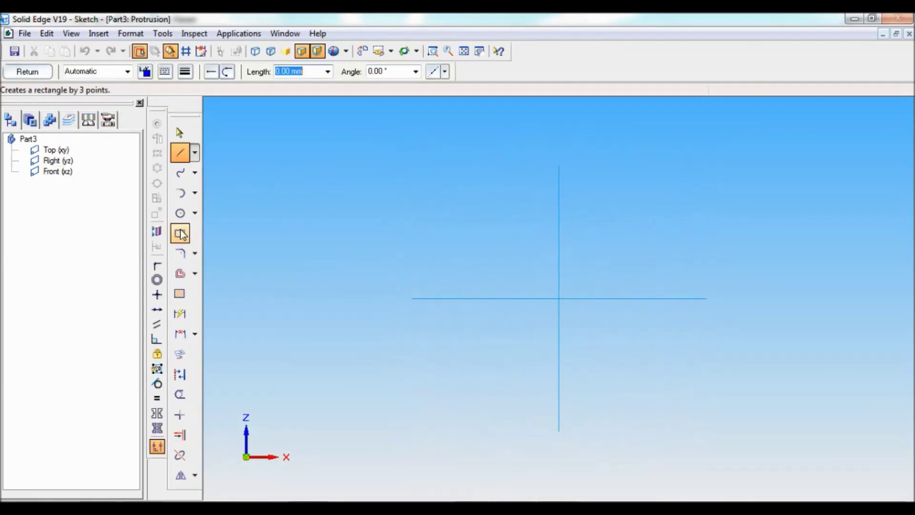
pyautogui.click(180, 233)
pyautogui.moveTo(375, 355); pyautogui.dragTo(763, 412)
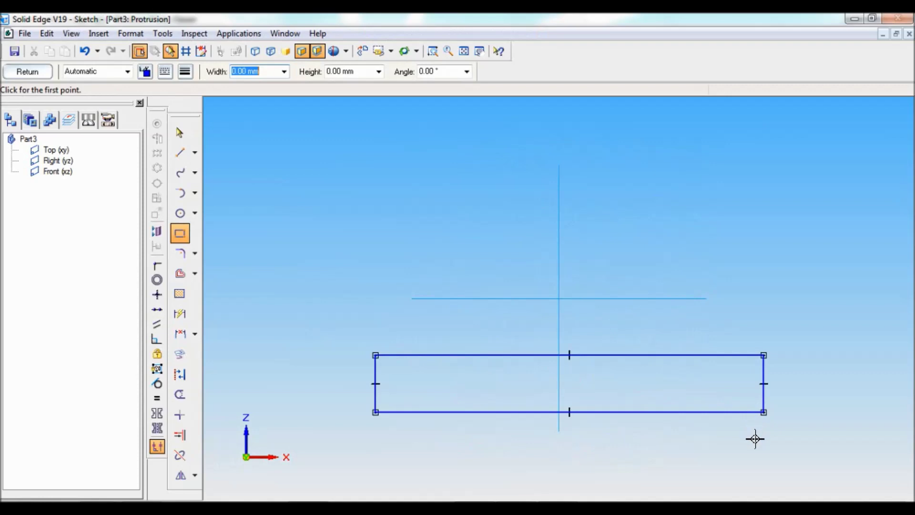
# Dimension the rectangle to 168 mm wide and 14 mm high.
pyautogui.click(185, 320)
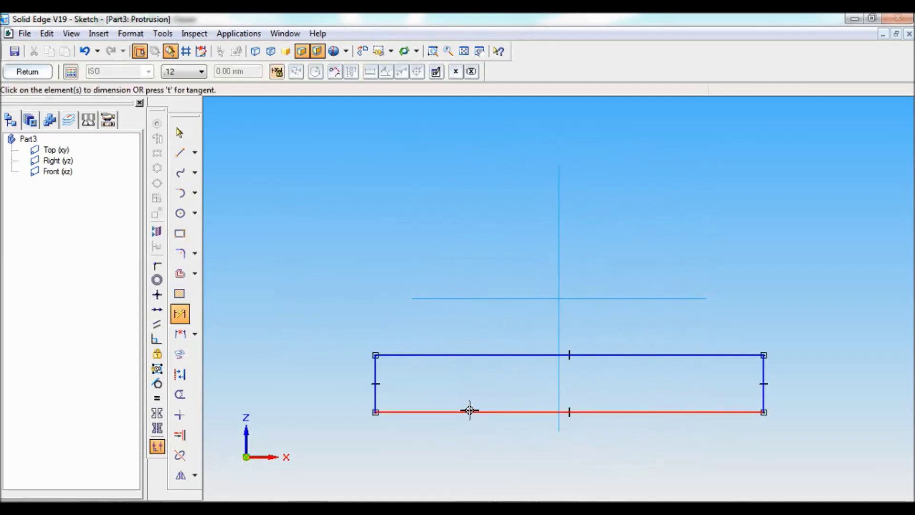
pyautogui.click(470, 412)
pyautogui.click(478, 451)
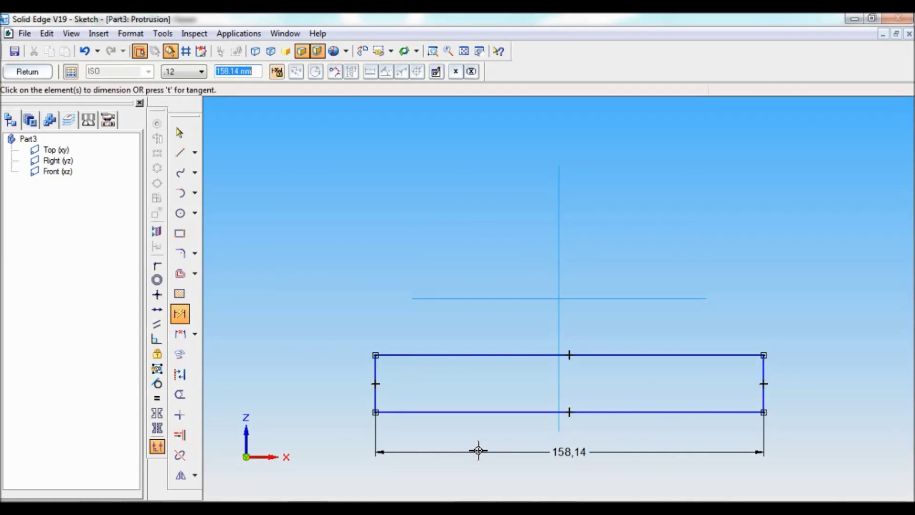
pyautogui.write('1')
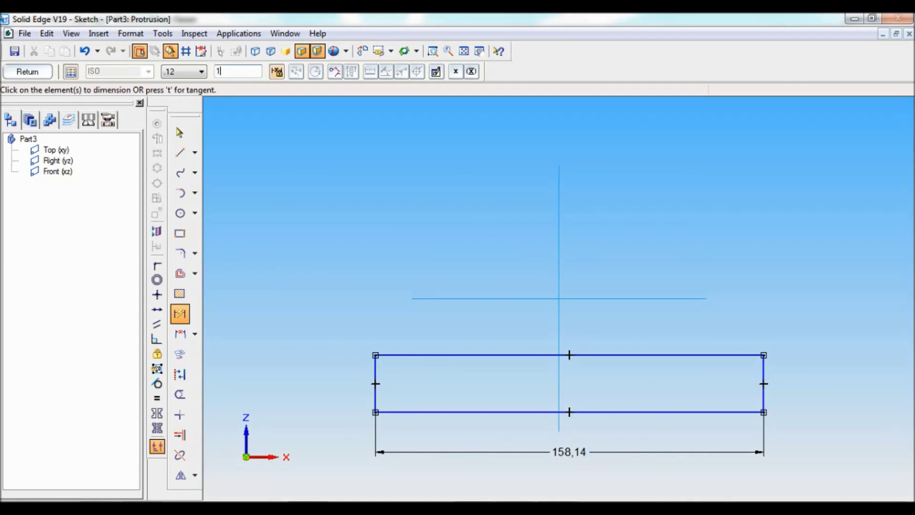
pyautogui.write('68')
pyautogui.press('Return')
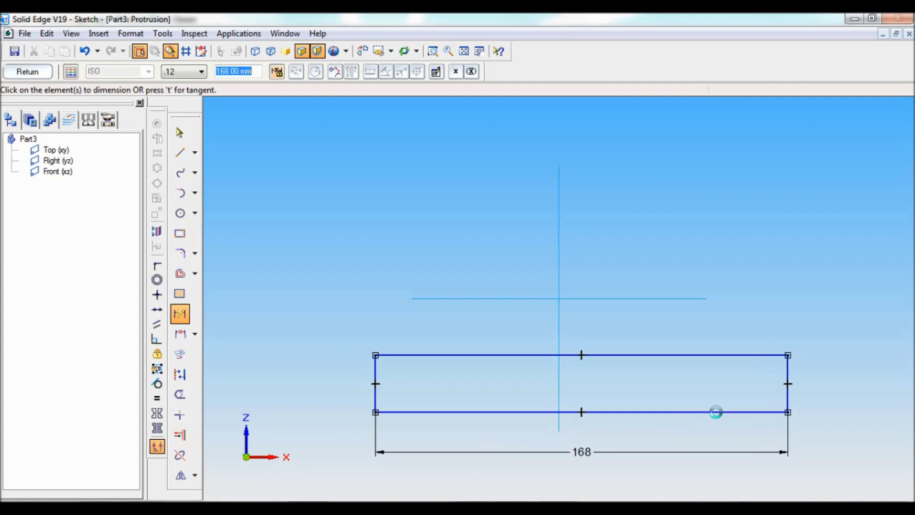
pyautogui.click(788, 371)
pyautogui.click(824, 372)
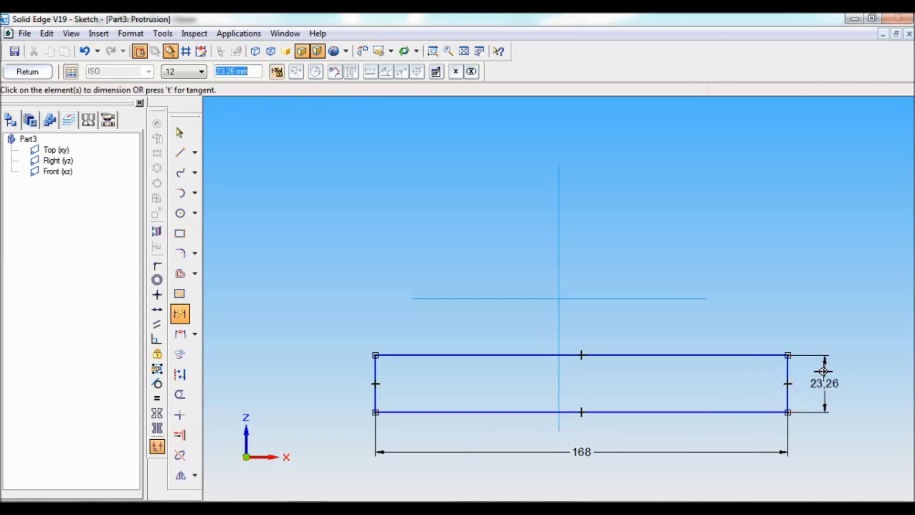
pyautogui.write('14')
pyautogui.press('Return')
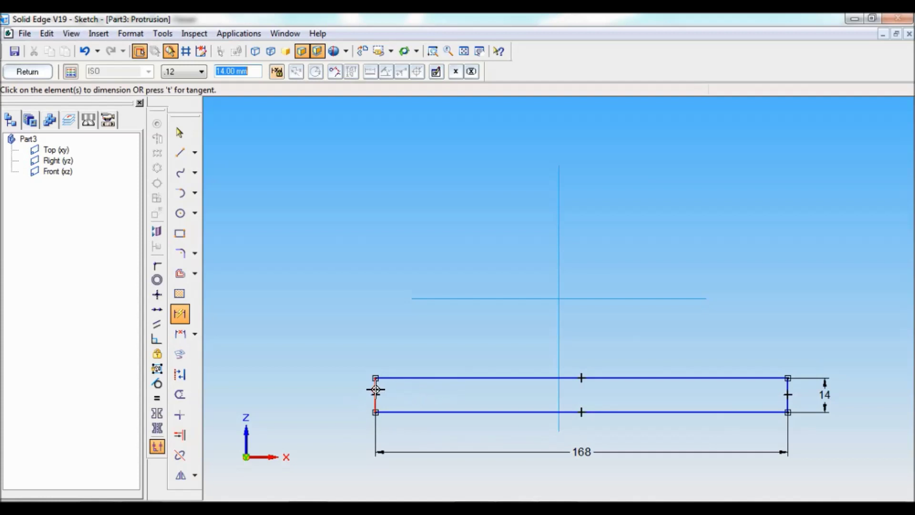
# Dimension the rectangle's left edge at 168/2 (84 mm) from the vertical reference plane to centre the profile.
pyautogui.click(376, 390)
pyautogui.click(559, 339)
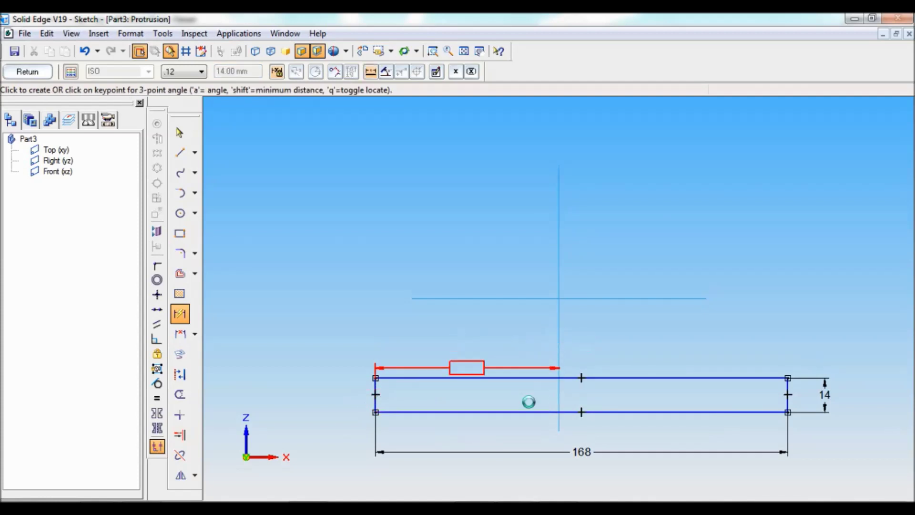
pyautogui.click(517, 434)
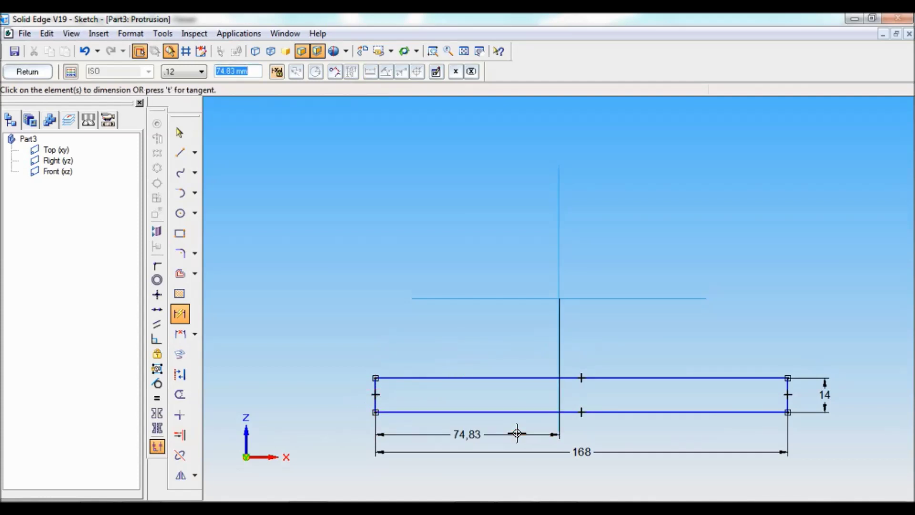
pyautogui.write('168/2')
pyautogui.press('Return')
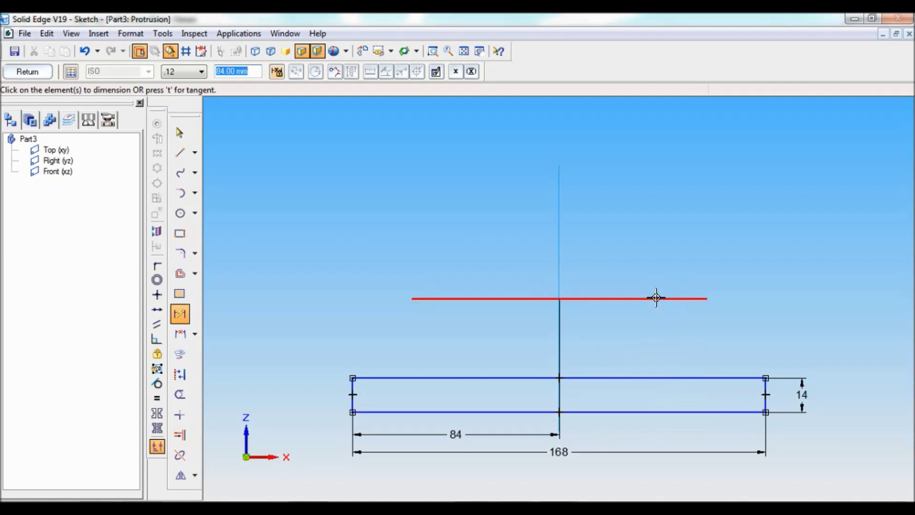
# Dimension the rectangle's bottom edge at 40 mm below the horizontal reference plane.
pyautogui.click(663, 299)
pyautogui.click(677, 411)
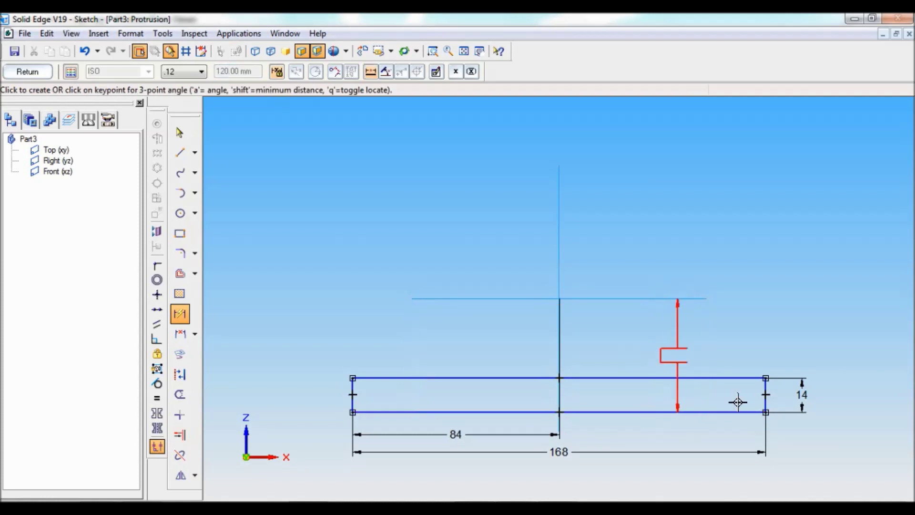
pyautogui.click(863, 382)
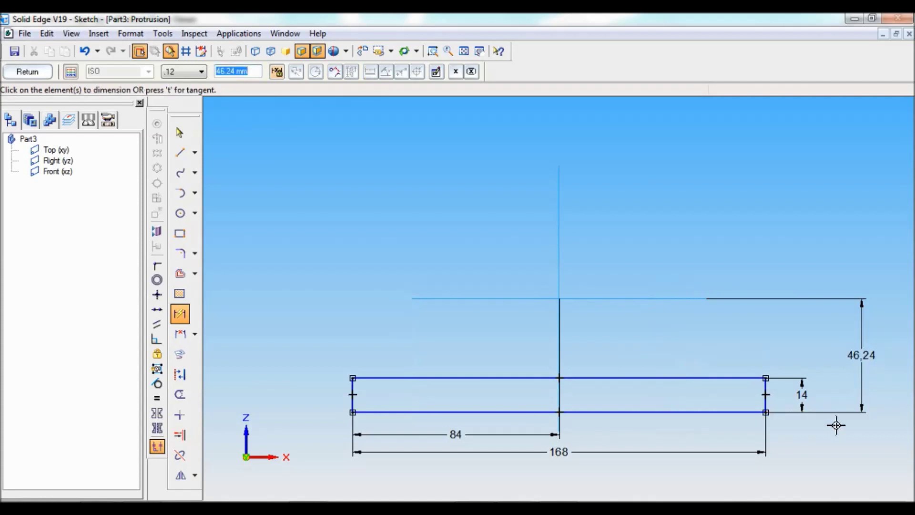
pyautogui.write('55')
pyautogui.press('Return')
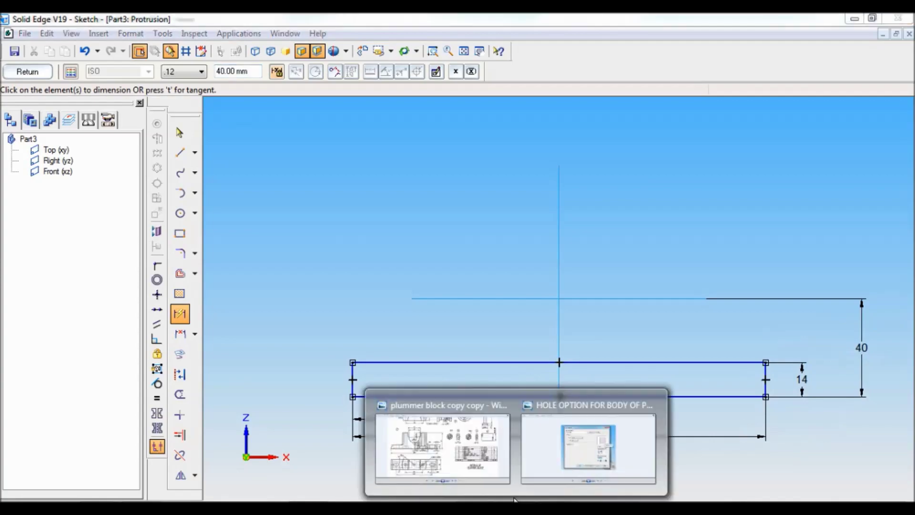
# Check the body's dimensions in the plummer block drawing and extrude the rectangle symmetrically to a total depth of 36 mm.
pyautogui.click(474, 468)
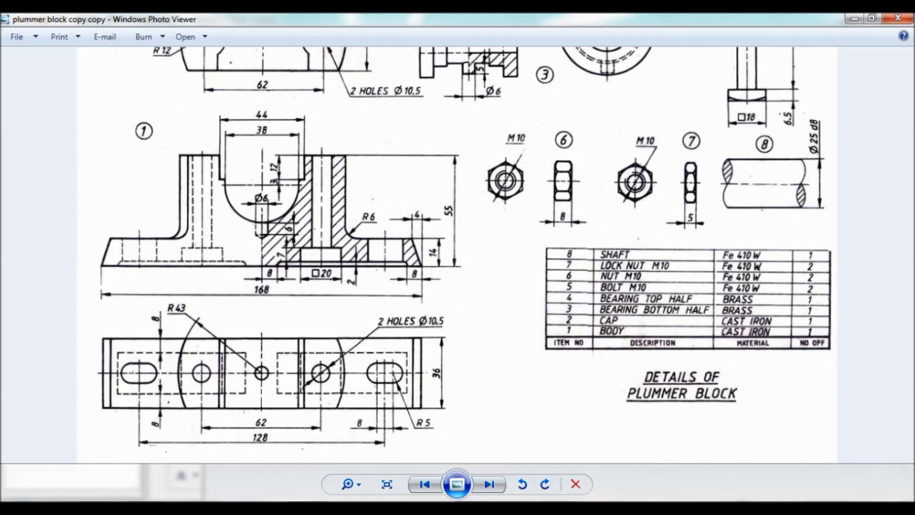
pyautogui.hotkey('alt', 'Tab')
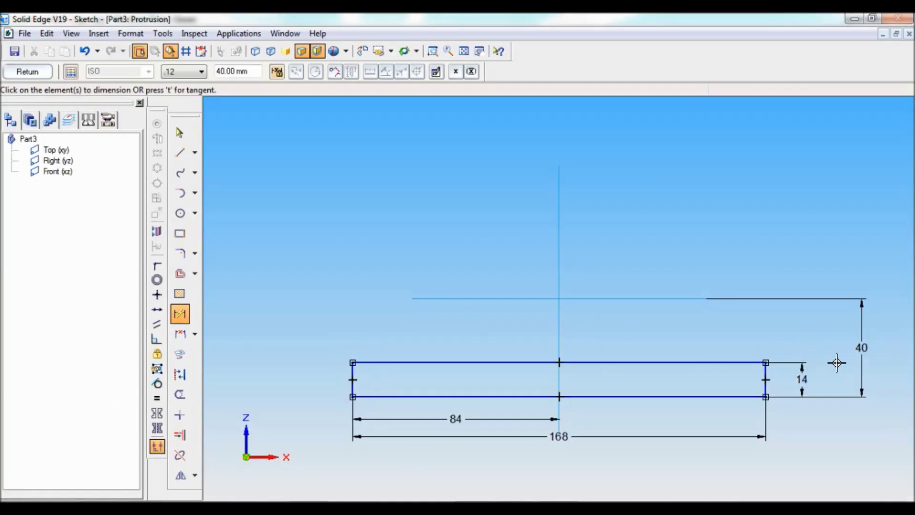
pyautogui.click(27, 72)
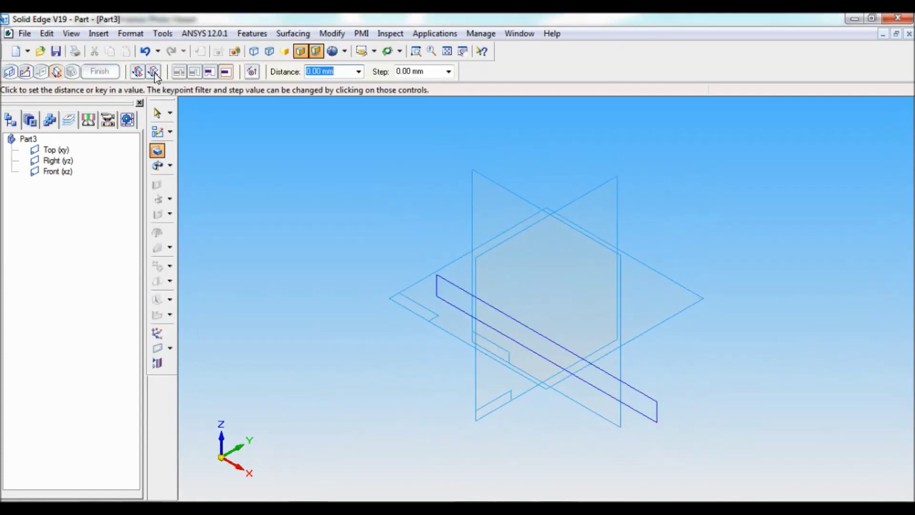
pyautogui.click(154, 73)
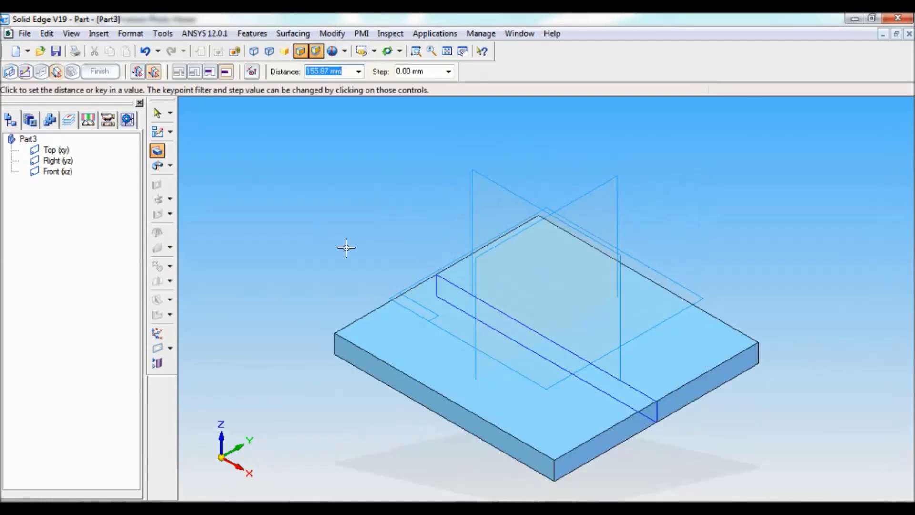
pyautogui.write('36')
pyautogui.press('Return')
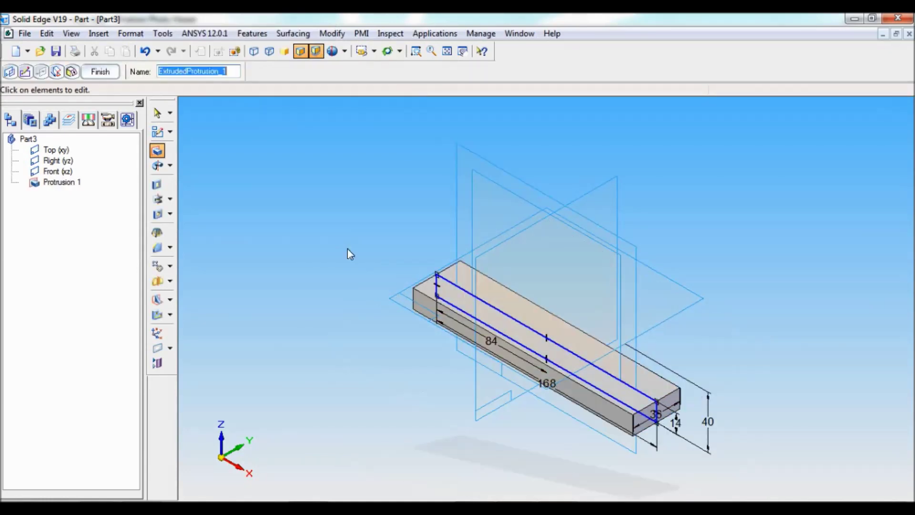
pyautogui.click(100, 72)
pyautogui.click(98, 74)
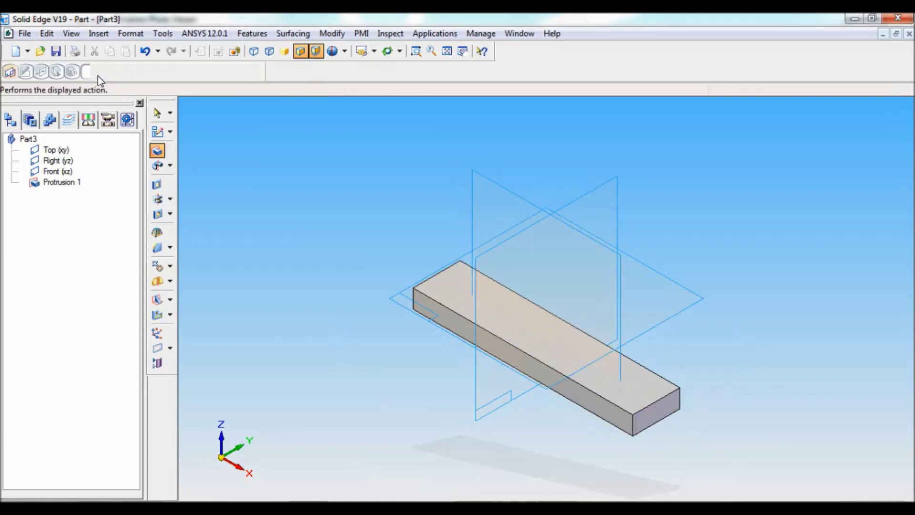
# Start a cutout on the front (xz) plane and sketch a right triangle about 9 mm wide and 14 mm high at the base's right end.
pyautogui.click(158, 184)
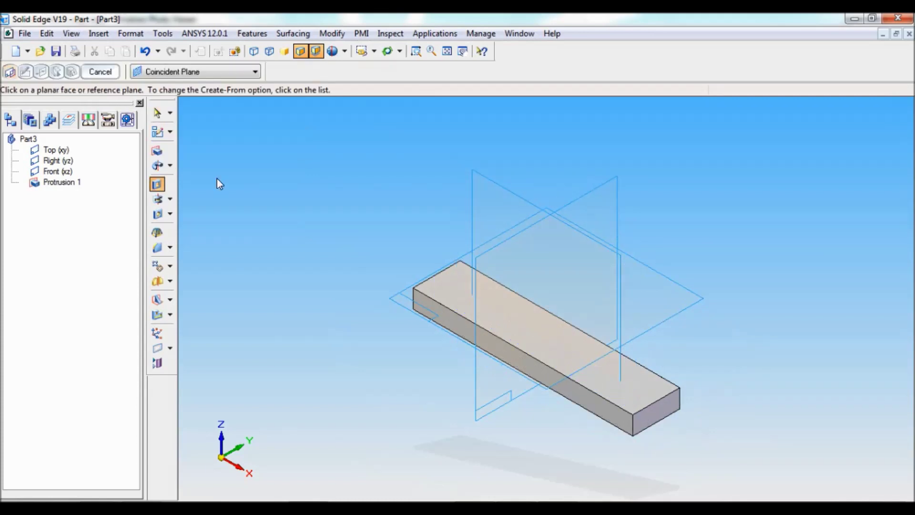
pyautogui.click(484, 181)
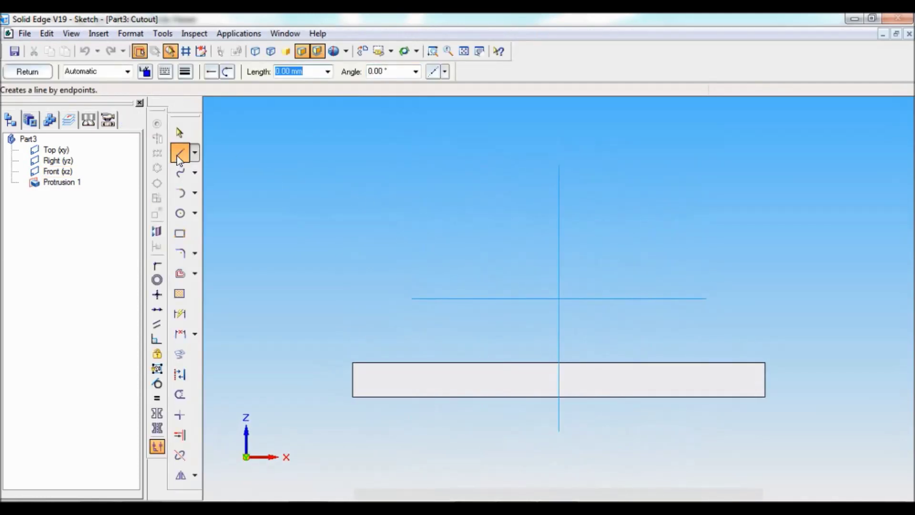
pyautogui.click(435, 53)
pyautogui.moveTo(650, 330); pyautogui.dragTo(811, 423)
pyautogui.press('l')
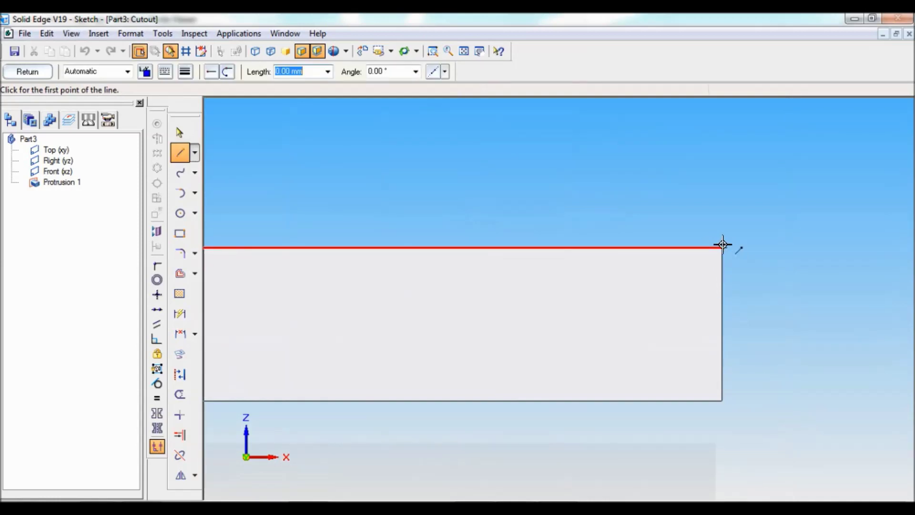
pyautogui.click(723, 246)
pyautogui.click(723, 401)
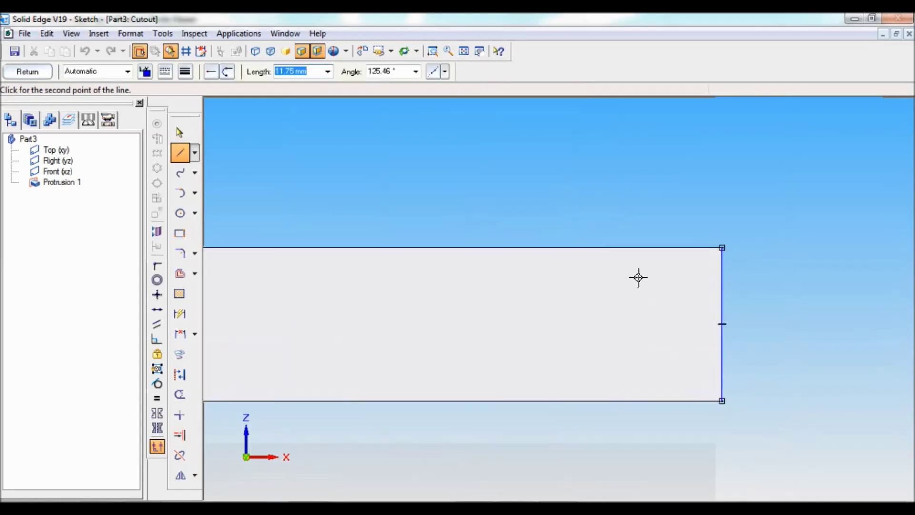
pyautogui.click(624, 248)
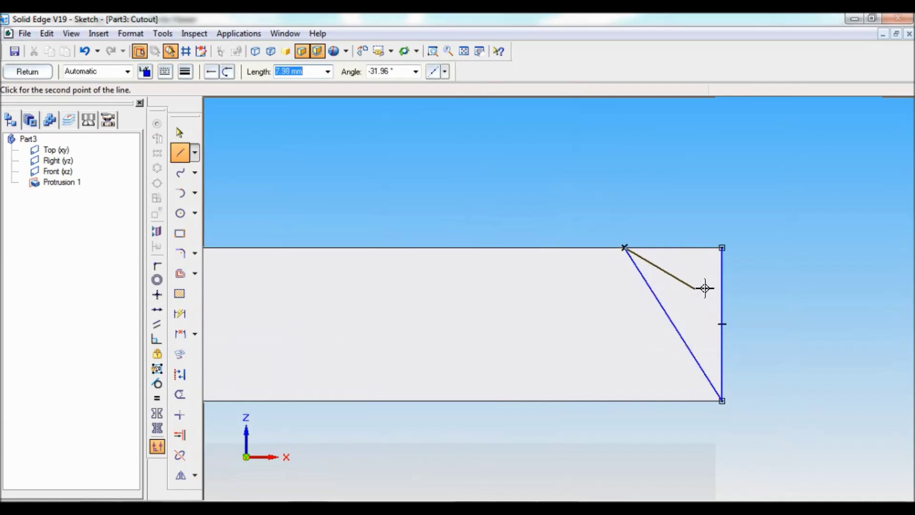
pyautogui.click(721, 246)
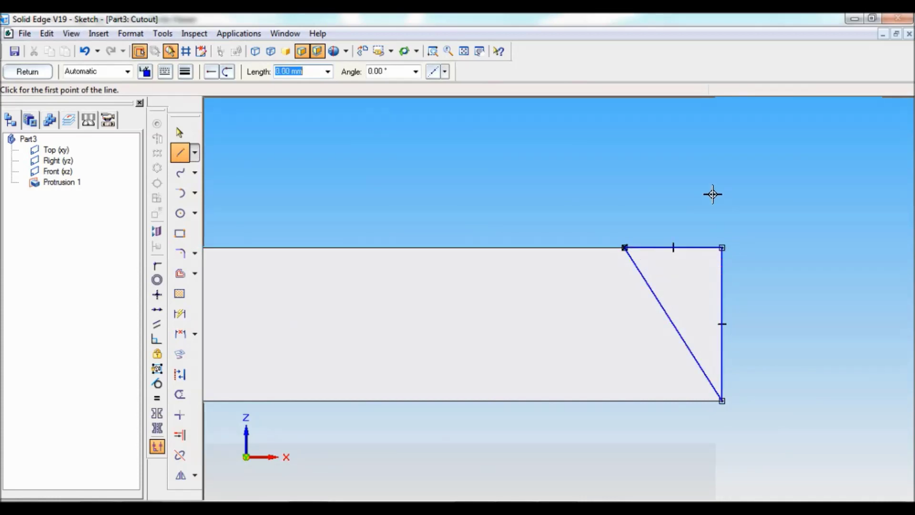
# Dimension the triangle's vertical side and set its top side to 4 mm.
pyautogui.click(180, 313)
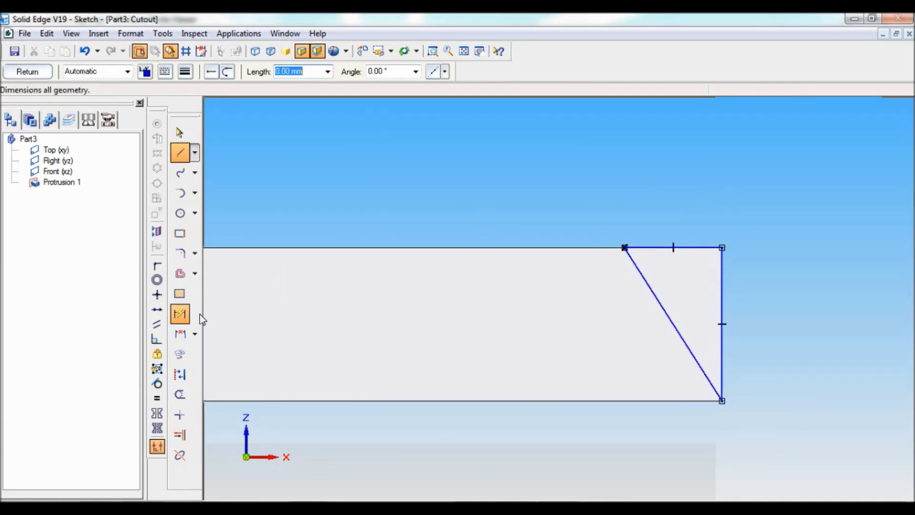
pyautogui.click(721, 289)
pyautogui.click(759, 325)
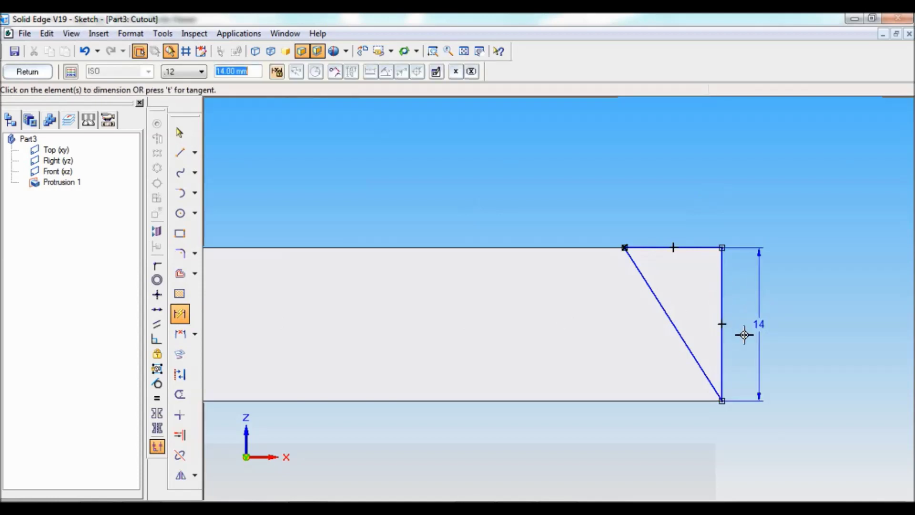
pyautogui.click(690, 247)
pyautogui.click(687, 215)
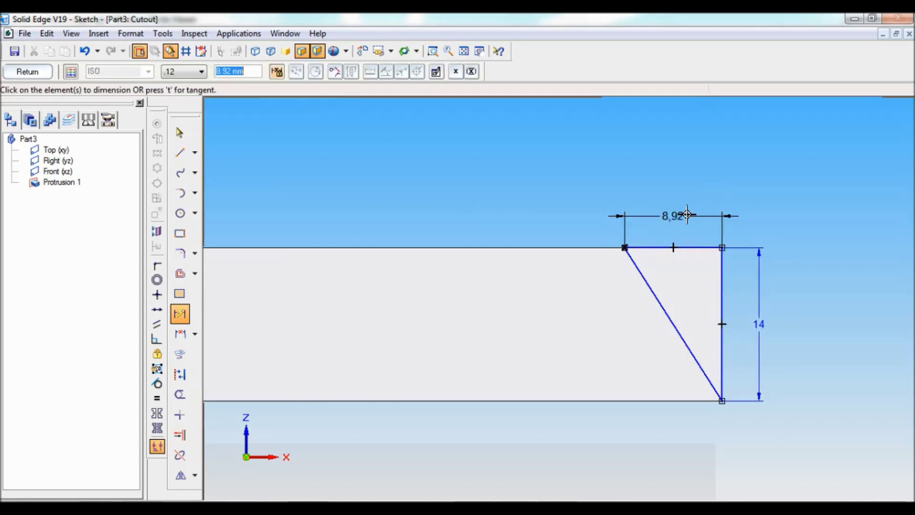
pyautogui.write('4')
pyautogui.press('Return')
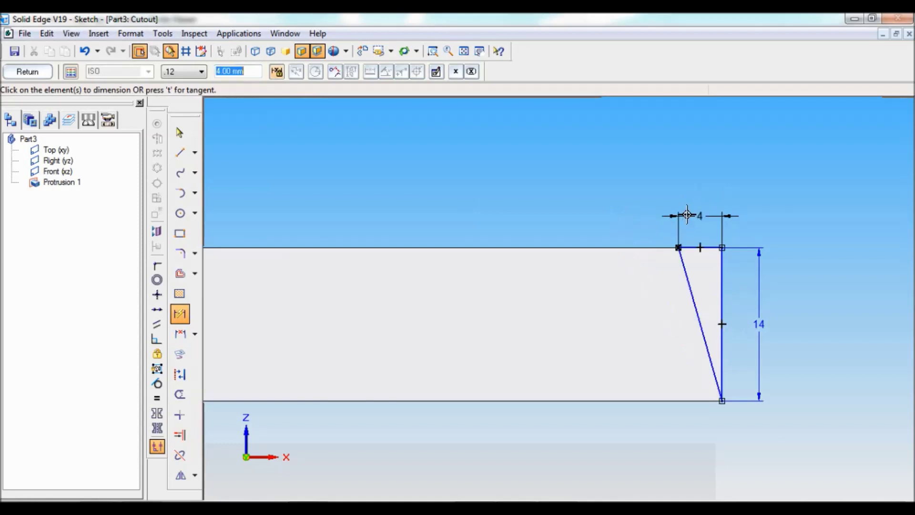
# Mirror the triangle about the vertical reference plane to the base's opposite end.
pyautogui.click(463, 52)
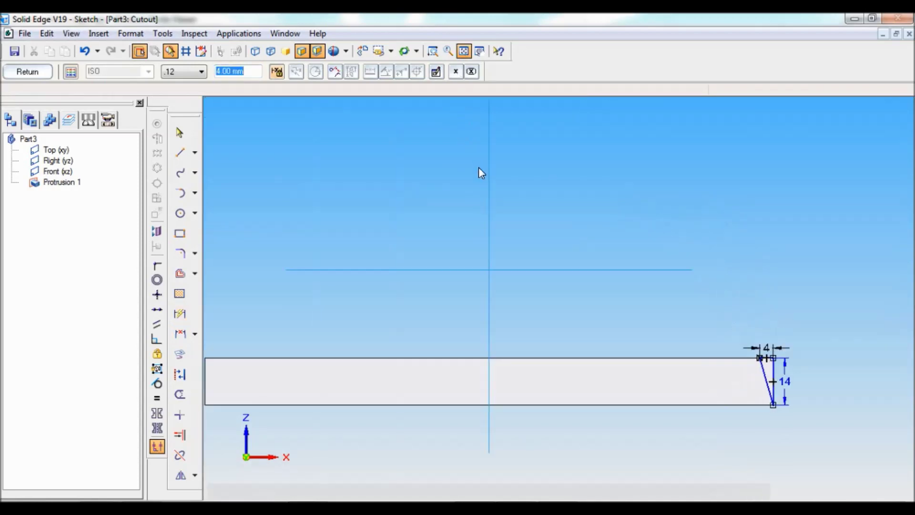
pyautogui.click(195, 475)
pyautogui.click(230, 409)
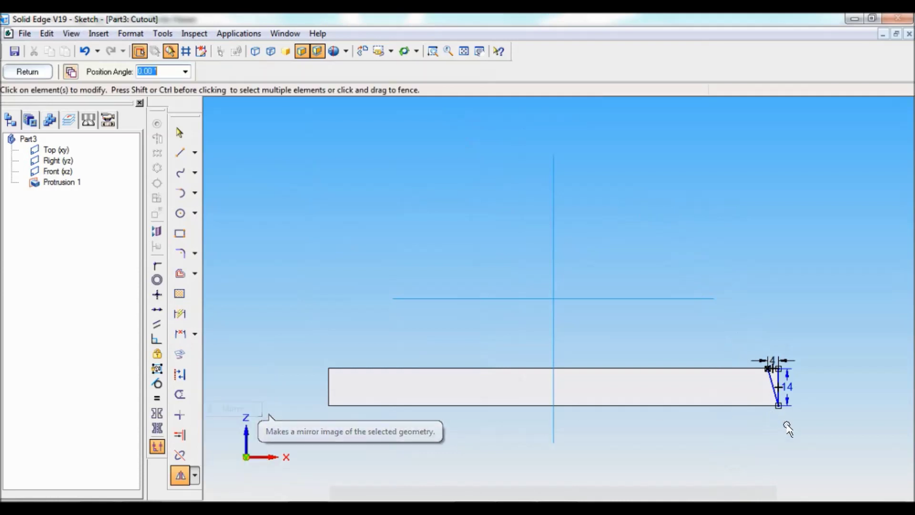
pyautogui.moveTo(824, 437); pyautogui.dragTo(724, 317)
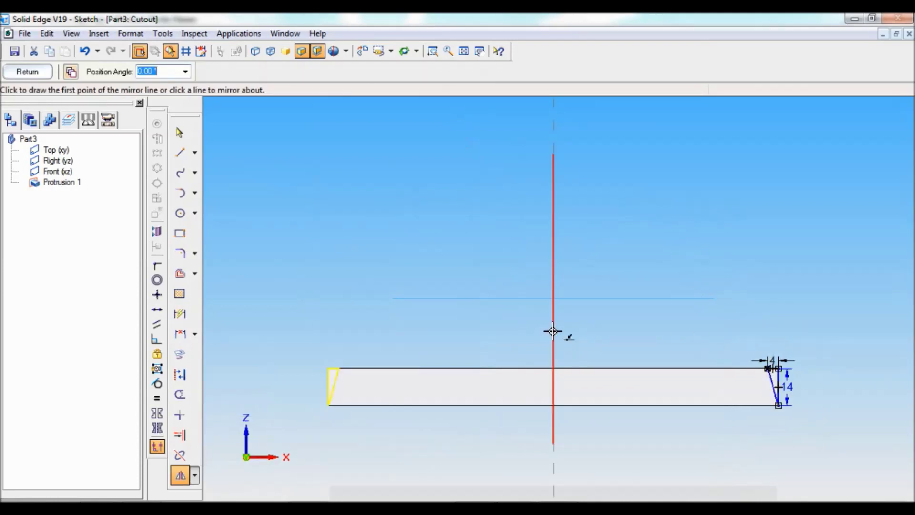
pyautogui.click(553, 331)
# Close the sketch and cut both triangular profiles symmetrically across the full width of the base.
pyautogui.click(35, 73)
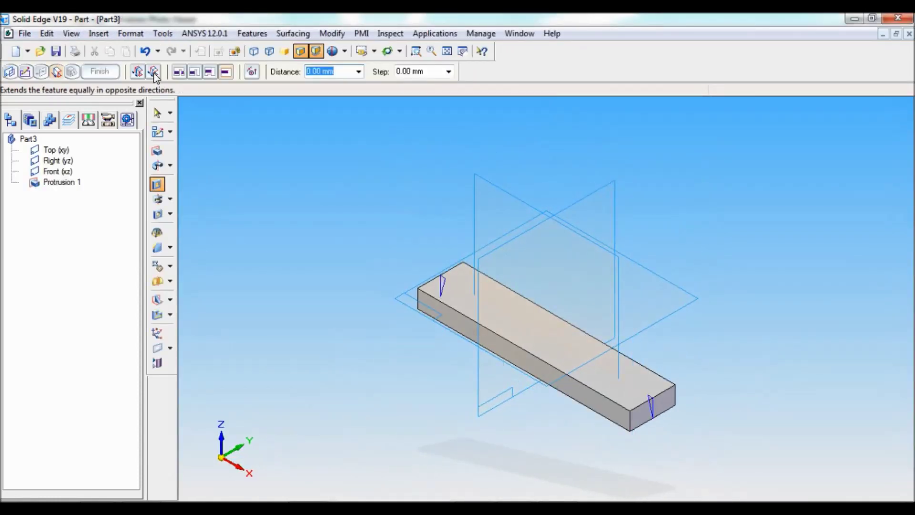
pyautogui.click(155, 72)
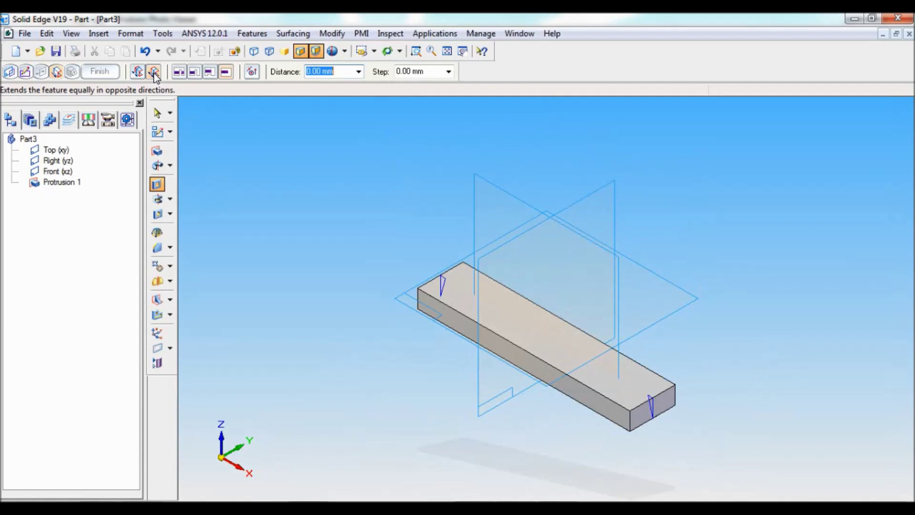
pyautogui.click(300, 210)
pyautogui.click(100, 72)
pyautogui.click(99, 71)
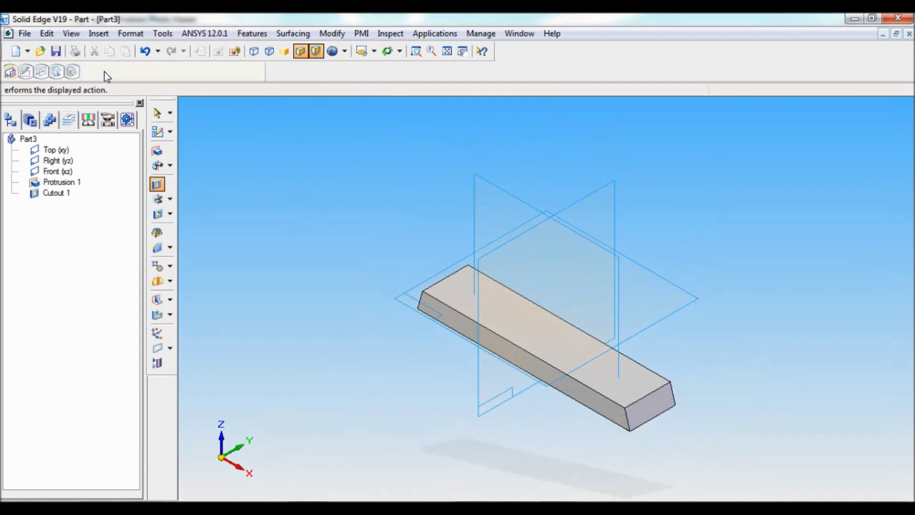
# Start a cutout on the base's top face and sketch two circles of 5 mm radius on the lengthwise centre line near one end.
pyautogui.click(156, 184)
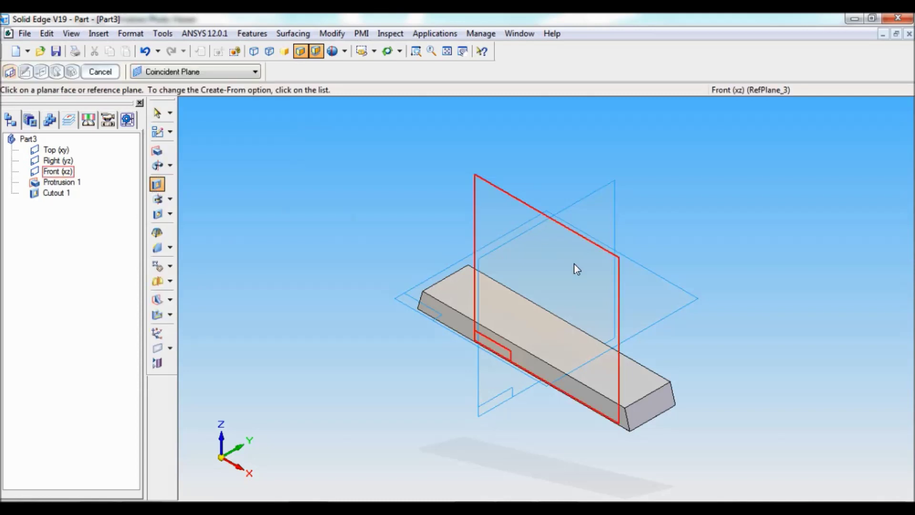
pyautogui.click(636, 379)
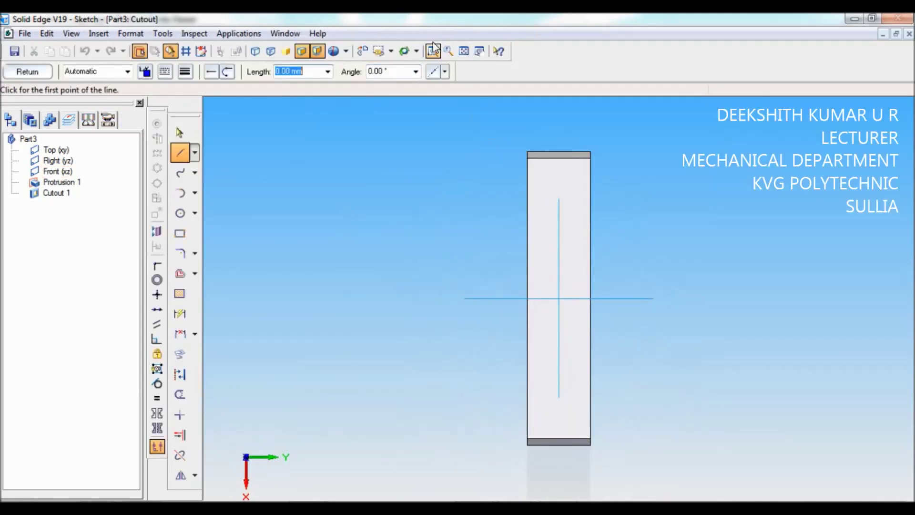
pyautogui.click(434, 52)
pyautogui.moveTo(492, 329); pyautogui.dragTo(636, 479)
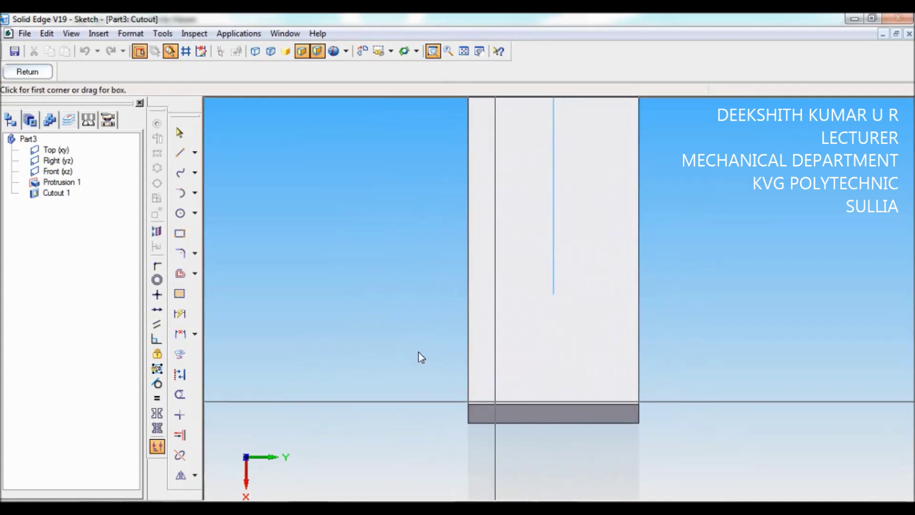
pyautogui.click(180, 213)
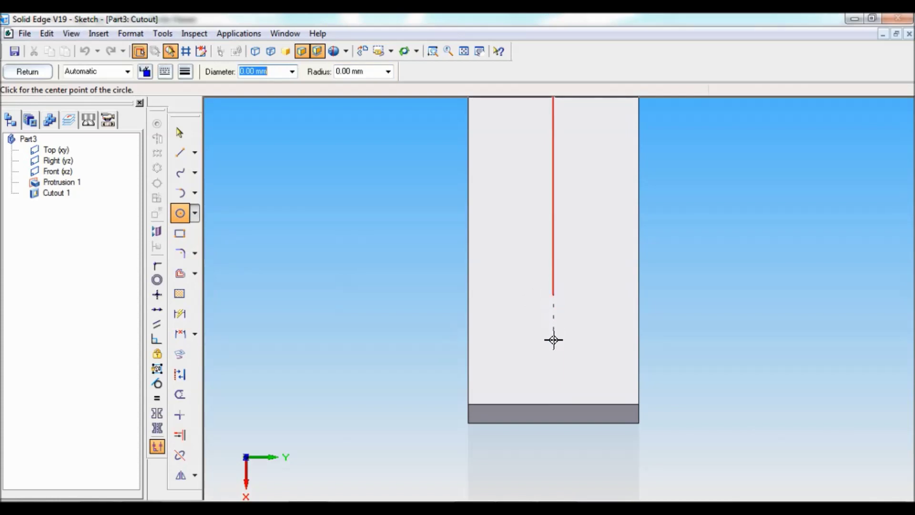
pyautogui.click(554, 340)
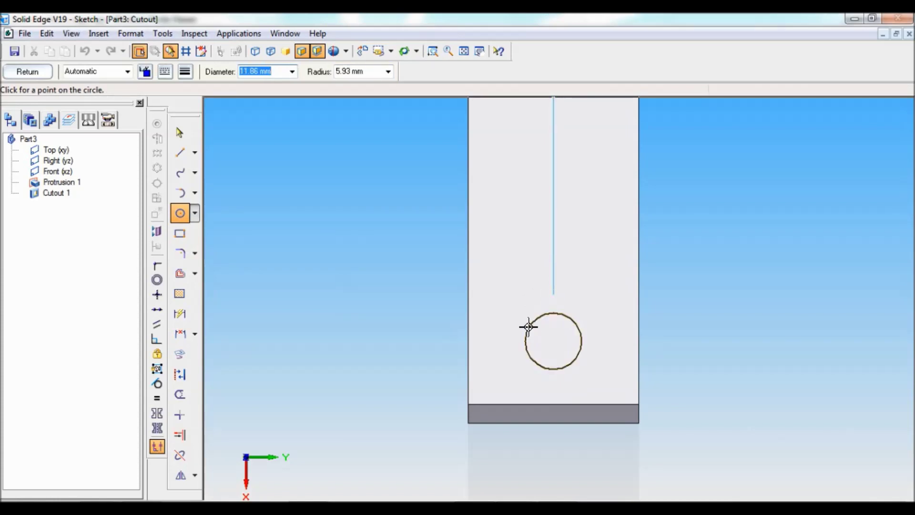
pyautogui.click(349, 72)
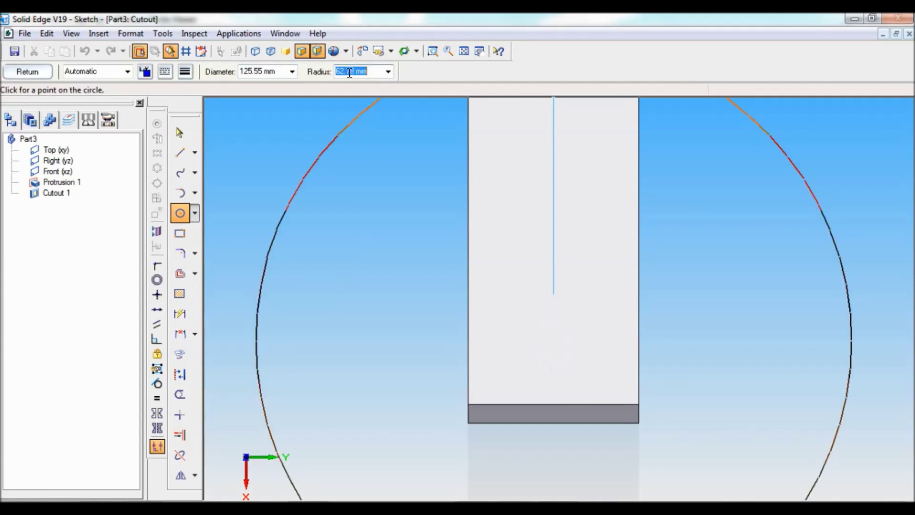
pyautogui.write('5')
pyautogui.press('Return')
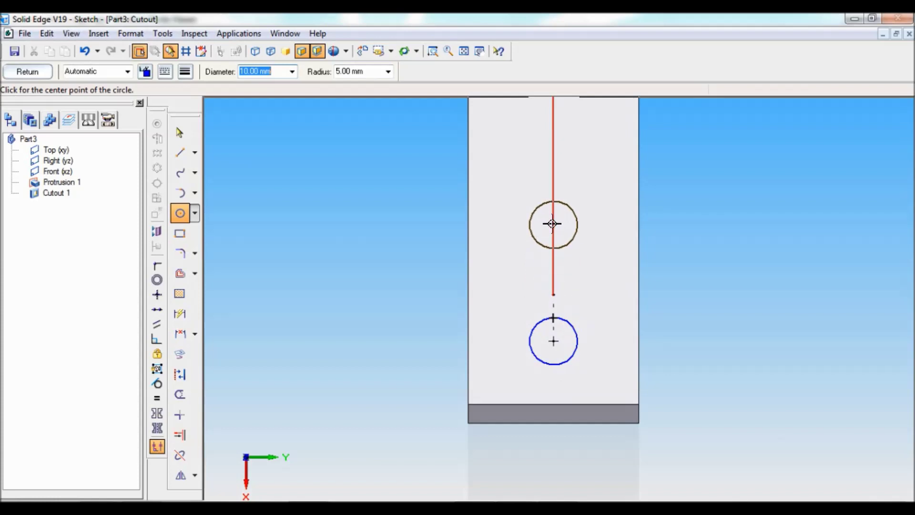
pyautogui.click(553, 223)
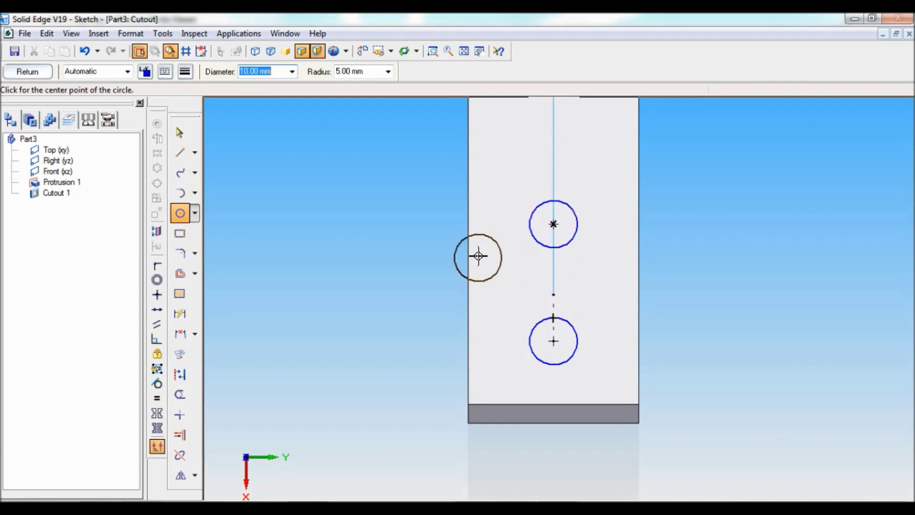
# Draw two parallel lines along both sides of the circles, running from the inner circle past the outer one.
pyautogui.click(180, 313)
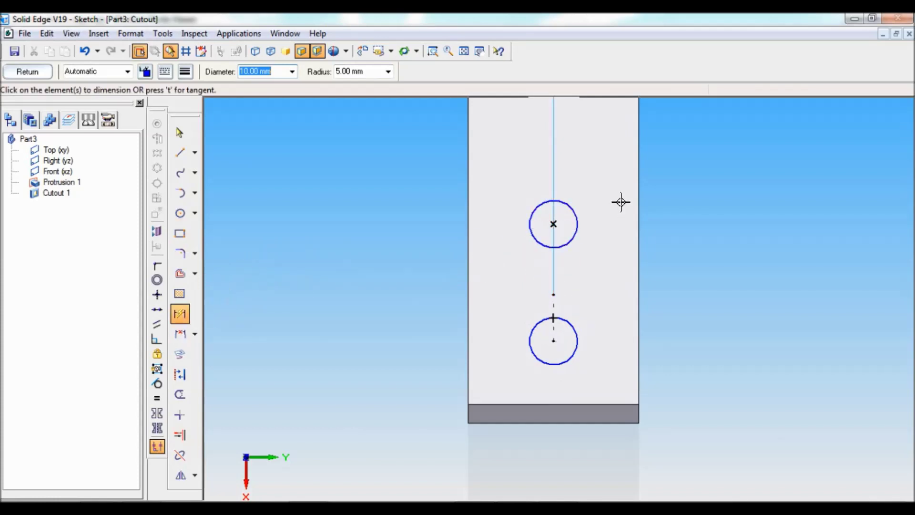
pyautogui.click(180, 153)
pyautogui.click(180, 153)
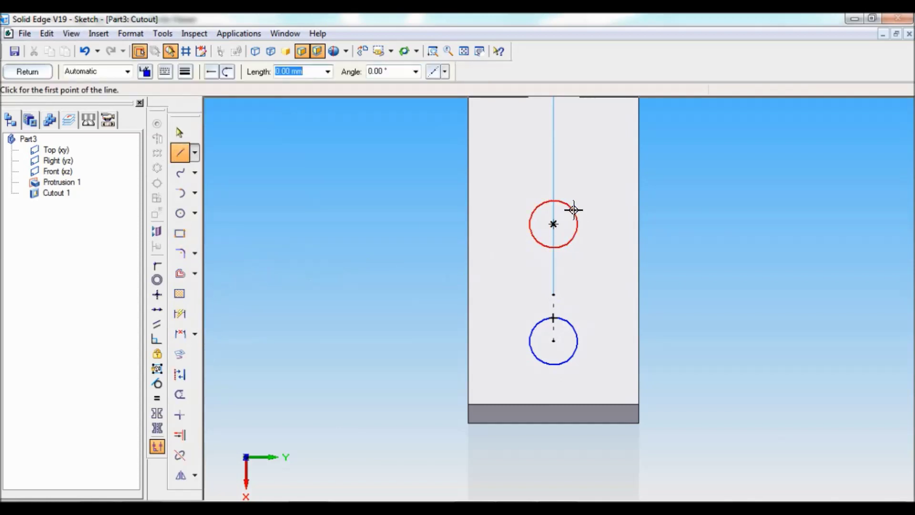
pyautogui.click(573, 208)
pyautogui.click(577, 387)
pyautogui.rightClick(598, 374)
pyautogui.click(538, 205)
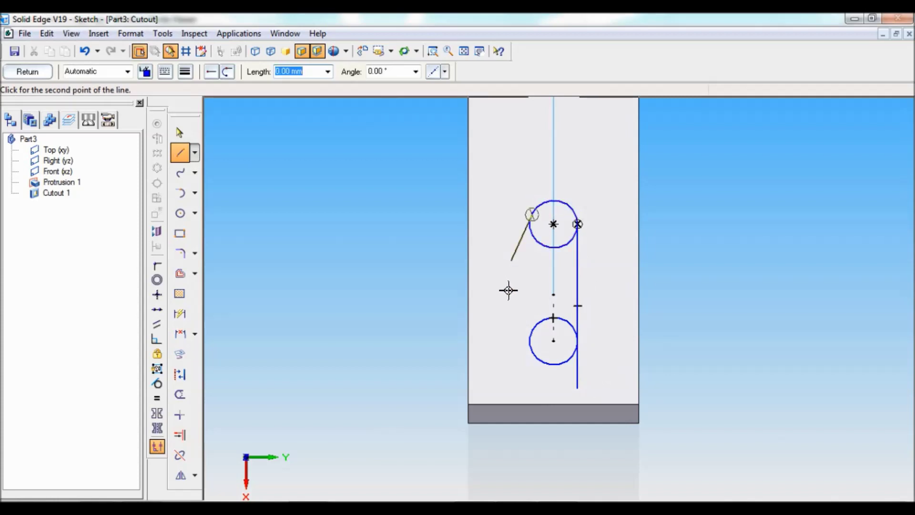
pyautogui.click(530, 383)
pyautogui.rightClick(515, 378)
# Trim the overhanging line ends and the inner circle arcs to leave a closed slot outline.
pyautogui.click(180, 394)
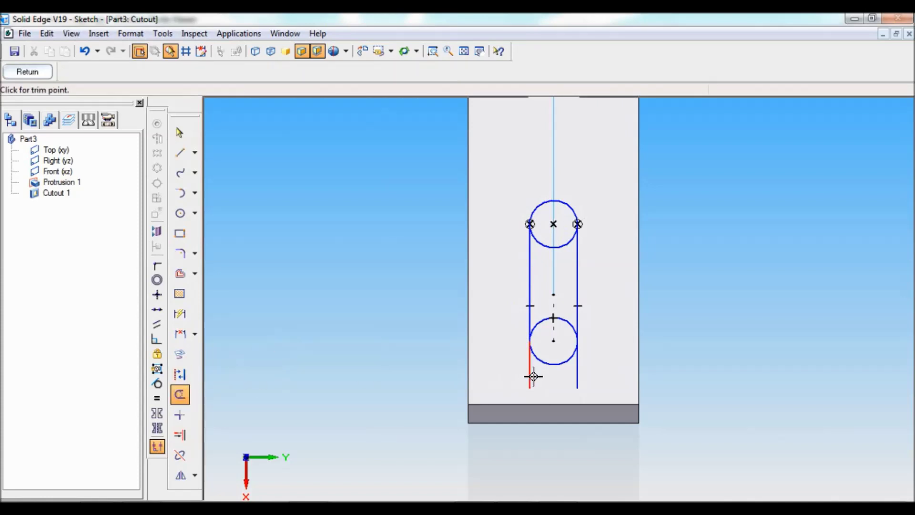
pyautogui.click(532, 377)
pyautogui.click(576, 375)
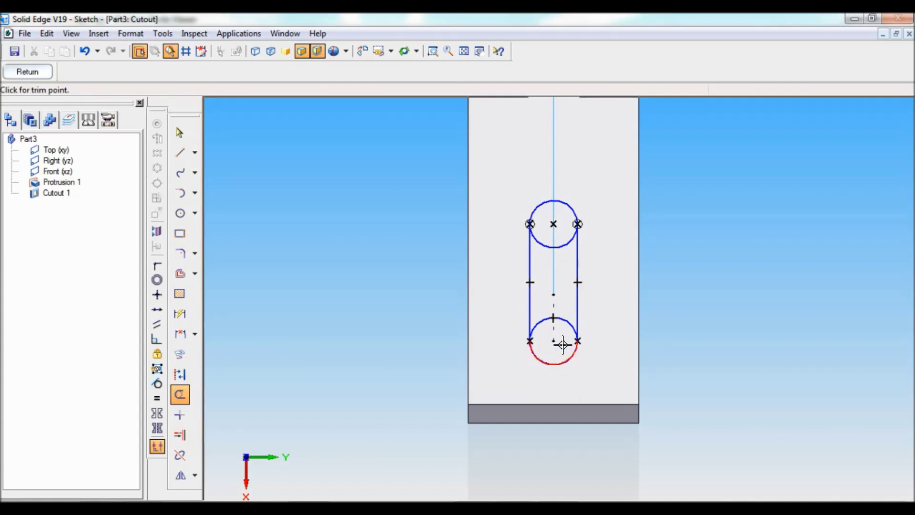
pyautogui.click(563, 318)
pyautogui.click(556, 251)
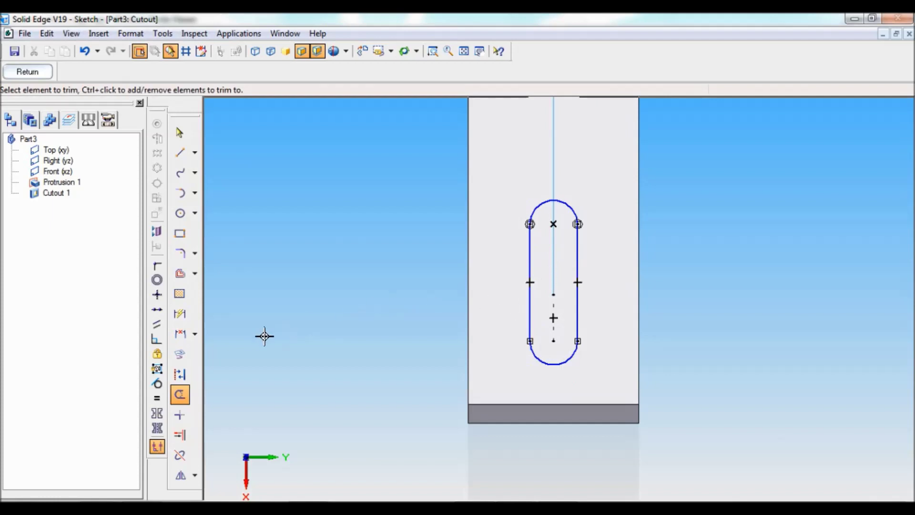
# Dimension the radii of both slot end arcs and set the slot's straight side to 8 mm.
pyautogui.click(566, 203)
pyautogui.click(586, 170)
pyautogui.click(569, 360)
pyautogui.click(579, 379)
pyautogui.click(584, 256)
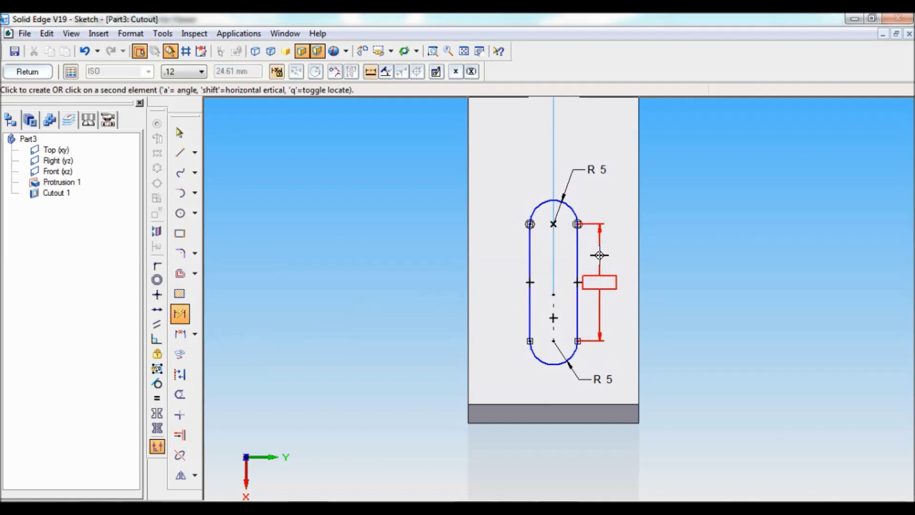
pyautogui.click(600, 255)
pyautogui.write('8')
pyautogui.press('Return')
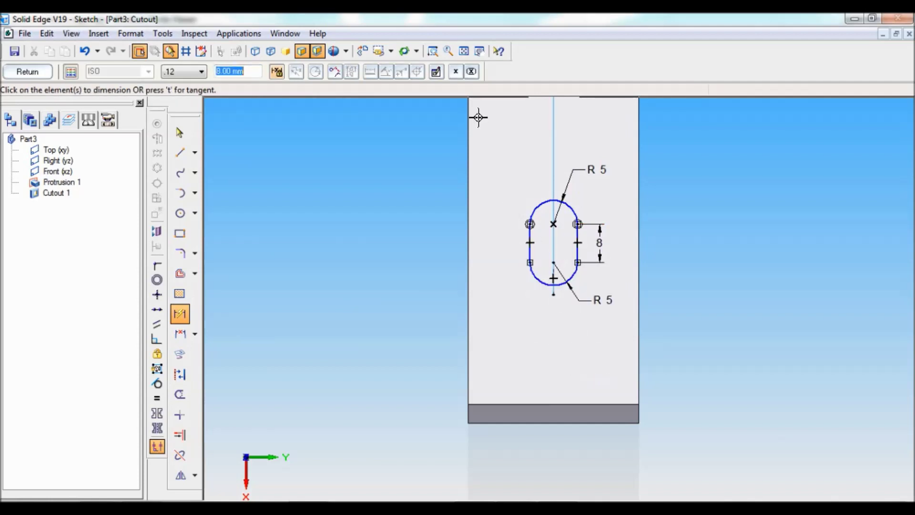
# Dimension the midpoint of the slot's straight side at 128/2 (64 mm) from the horizontal reference plane.
pyautogui.click(465, 53)
pyautogui.click(433, 51)
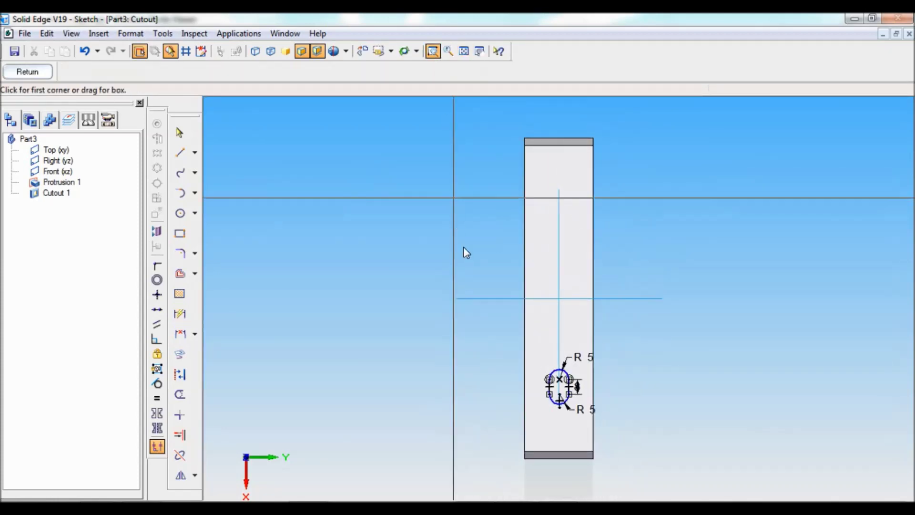
pyautogui.moveTo(451, 273); pyautogui.dragTo(644, 453)
pyautogui.press('Escape')
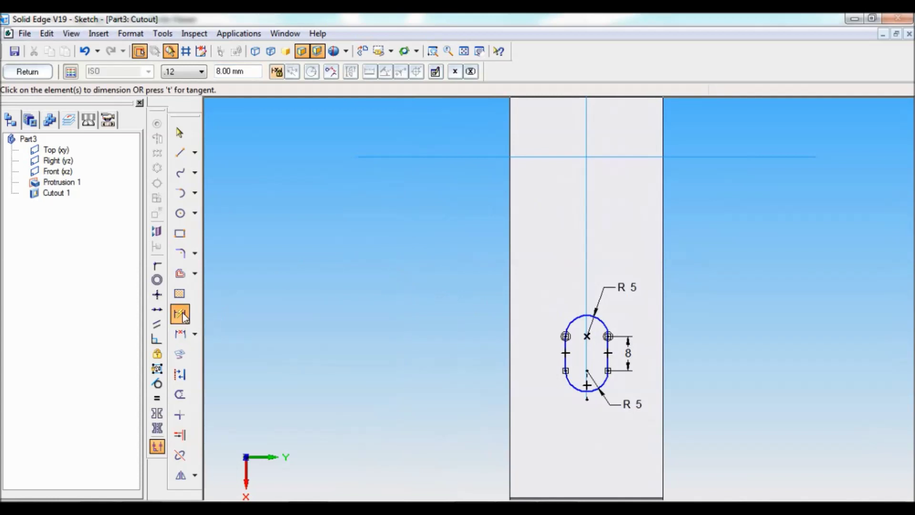
pyautogui.click(479, 157)
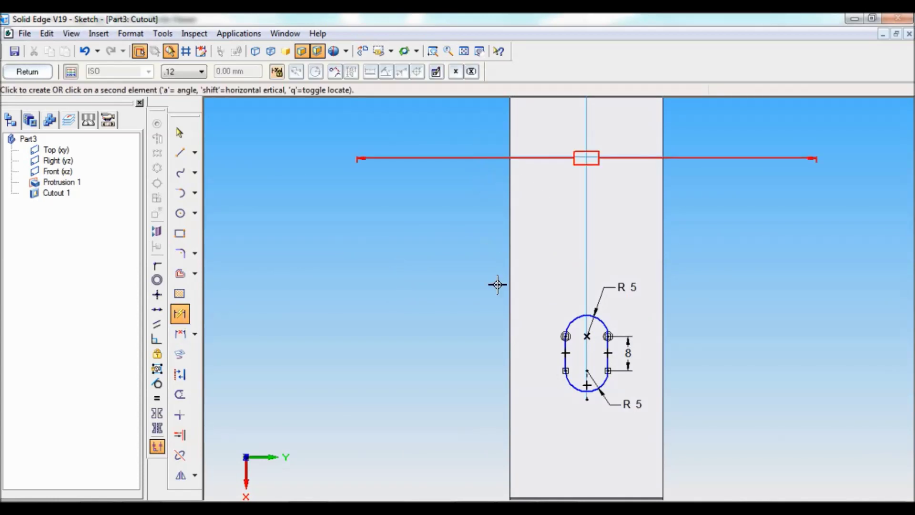
pyautogui.click(567, 353)
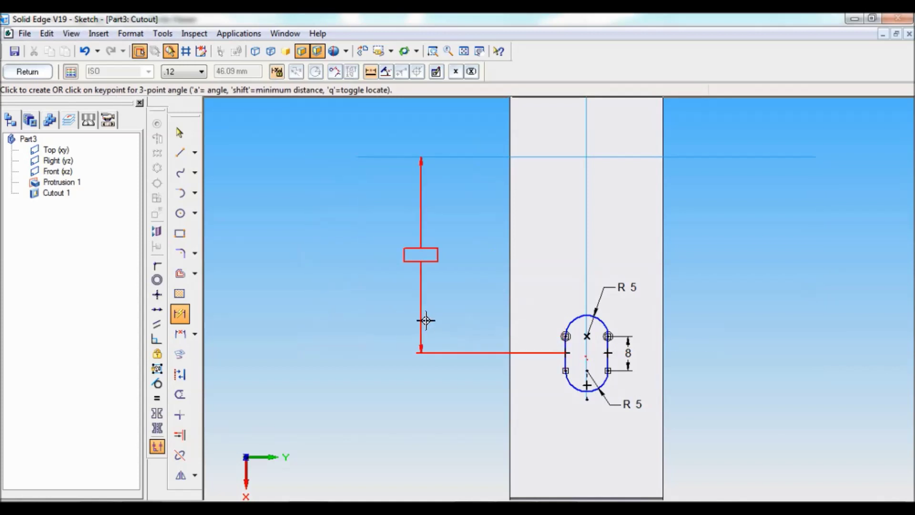
pyautogui.click(426, 320)
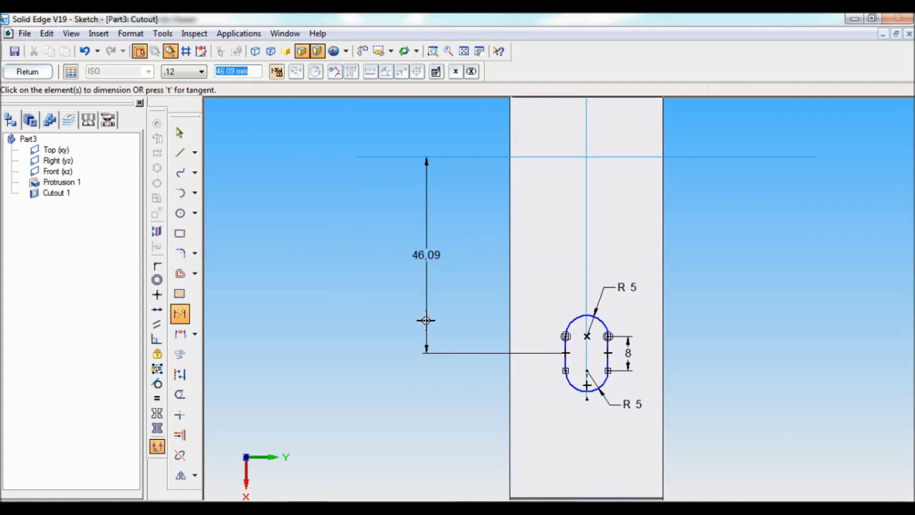
pyautogui.write('128/2')
pyautogui.press('Return')
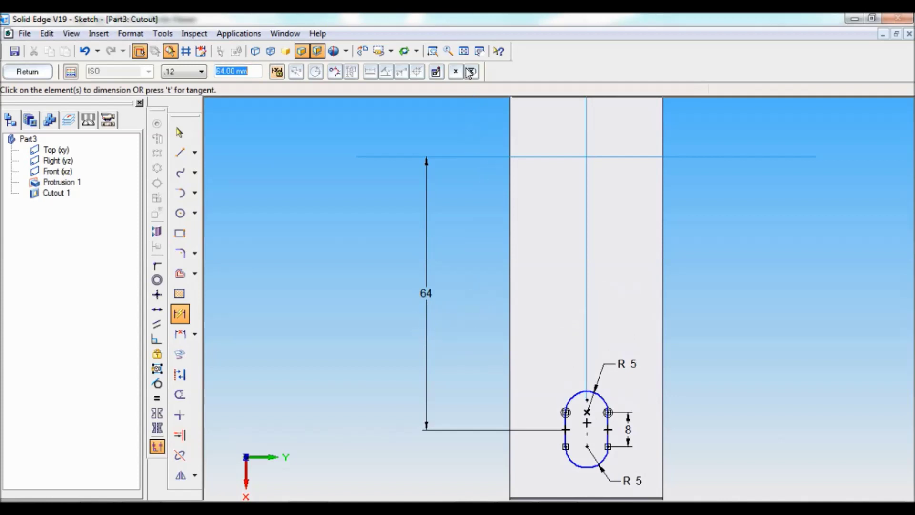
# Mirror the slot about the horizontal reference plane to the base's other end.
pyautogui.click(464, 51)
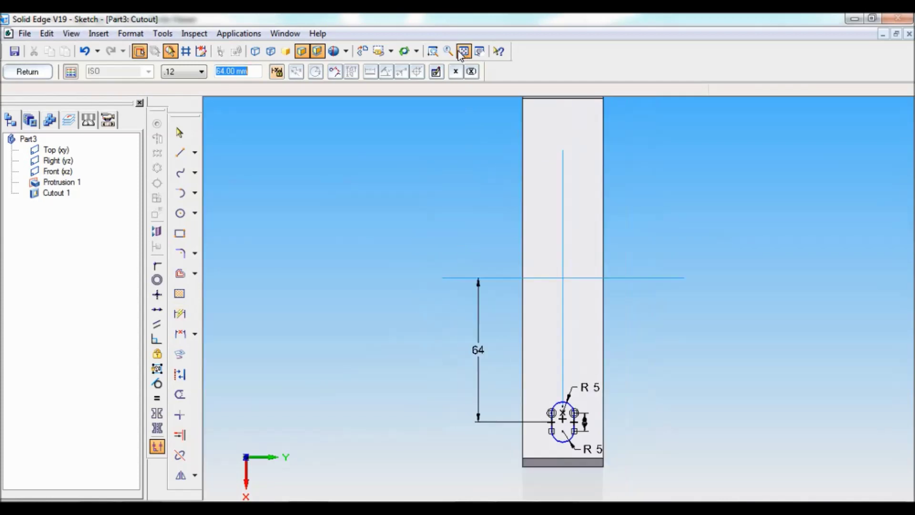
pyautogui.click(181, 473)
pyautogui.moveTo(596, 465); pyautogui.dragTo(505, 388)
pyautogui.click(508, 299)
# Cut both slot outlines through the base and finish the cutout.
pyautogui.click(33, 75)
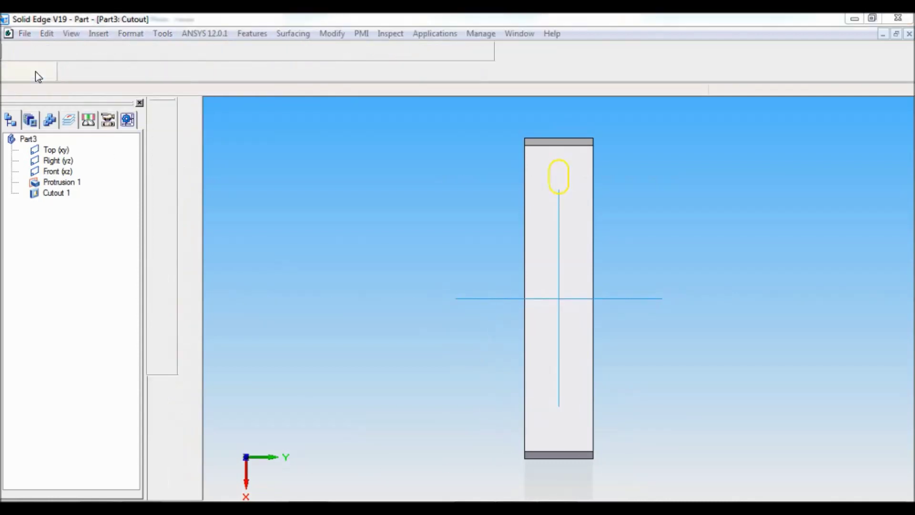
pyautogui.click(268, 374)
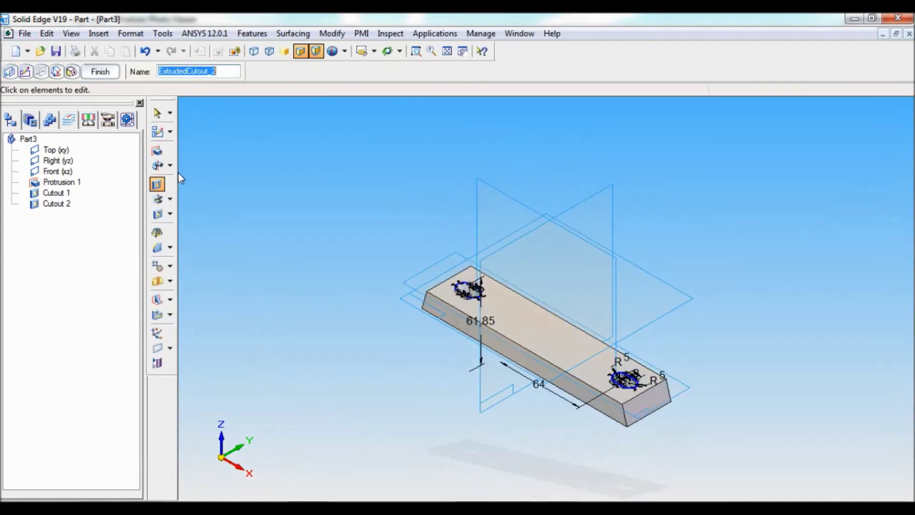
pyautogui.click(100, 72)
pyautogui.click(98, 70)
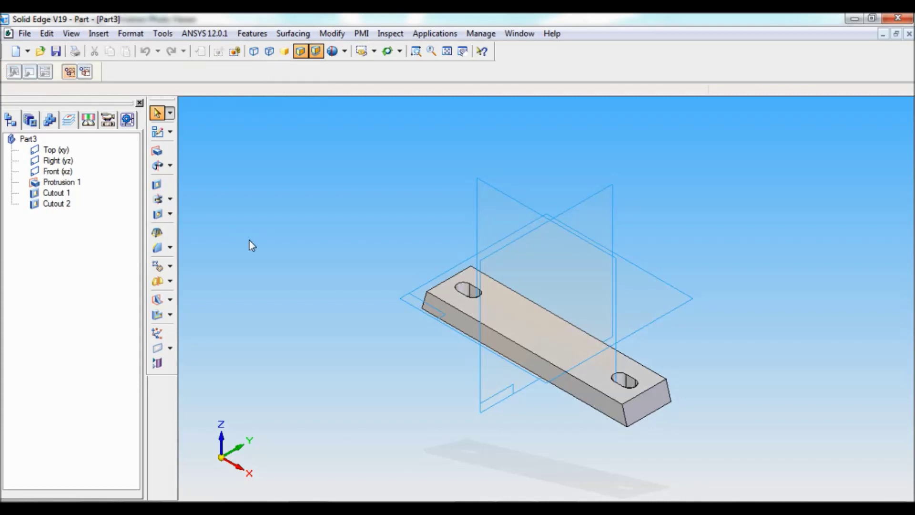
# Start a cutout sketch on the base's underside and draw a rectangle about 27 mm wide between the vertical reference plane and the +X slot.
pyautogui.click(157, 184)
pyautogui.moveTo(715, 422); pyautogui.dragTo(728, 301, button='middle')
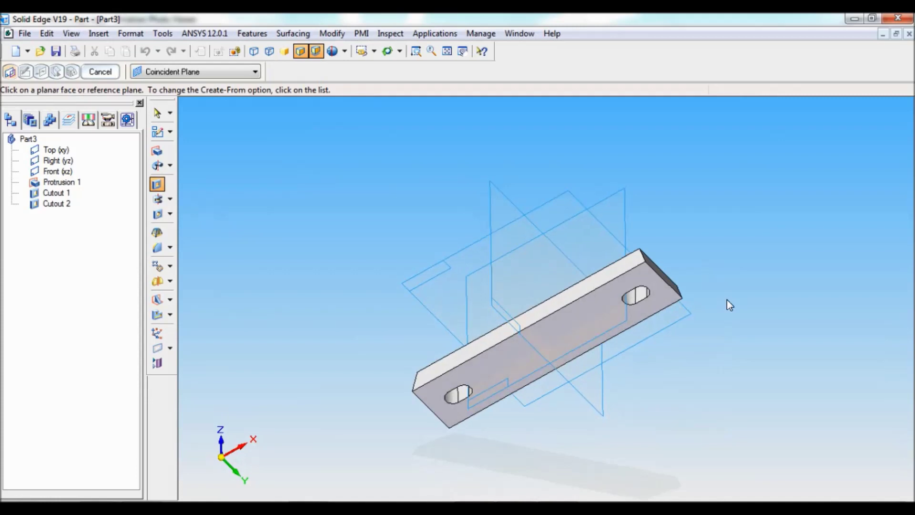
pyautogui.click(592, 312)
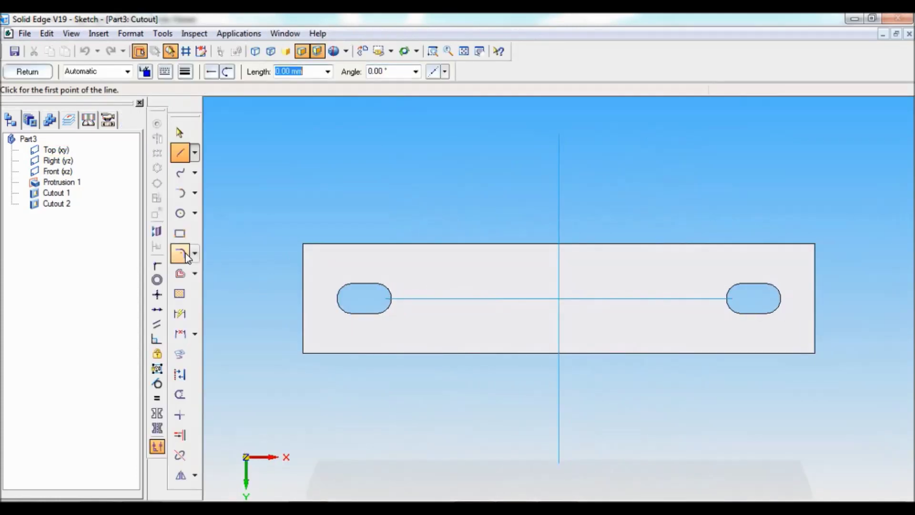
pyautogui.click(182, 237)
pyautogui.moveTo(578, 270); pyautogui.dragTo(659, 322)
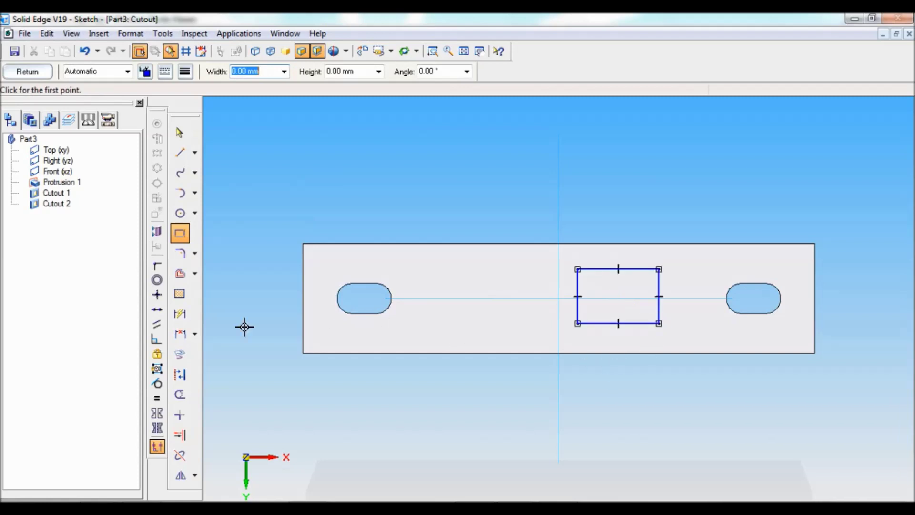
# Dimension the rectangle and set both its width and height to 20 mm.
pyautogui.click(179, 313)
pyautogui.click(635, 269)
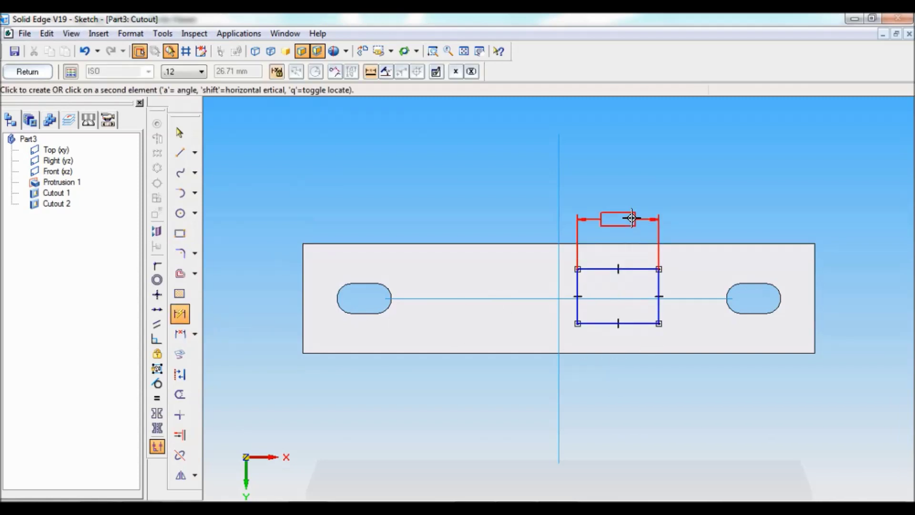
pyautogui.click(632, 219)
pyautogui.write('20')
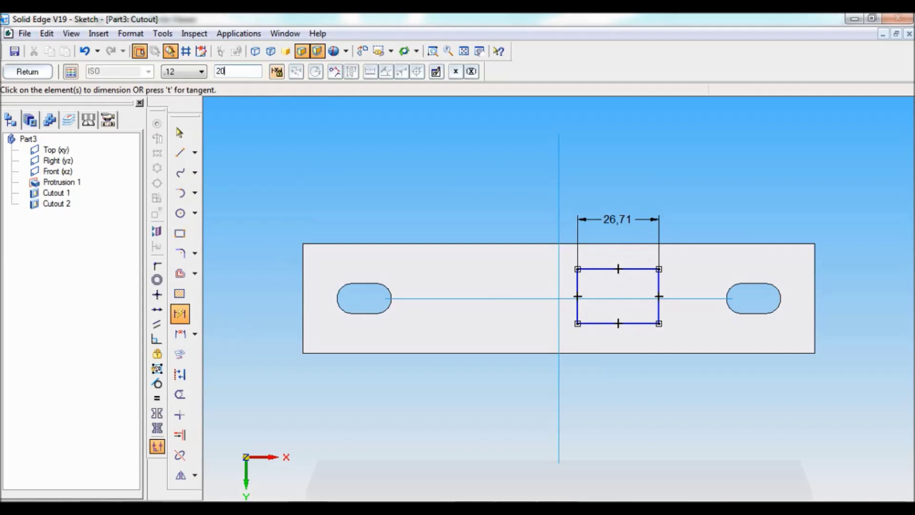
pyautogui.press('Return')
pyautogui.click(639, 275)
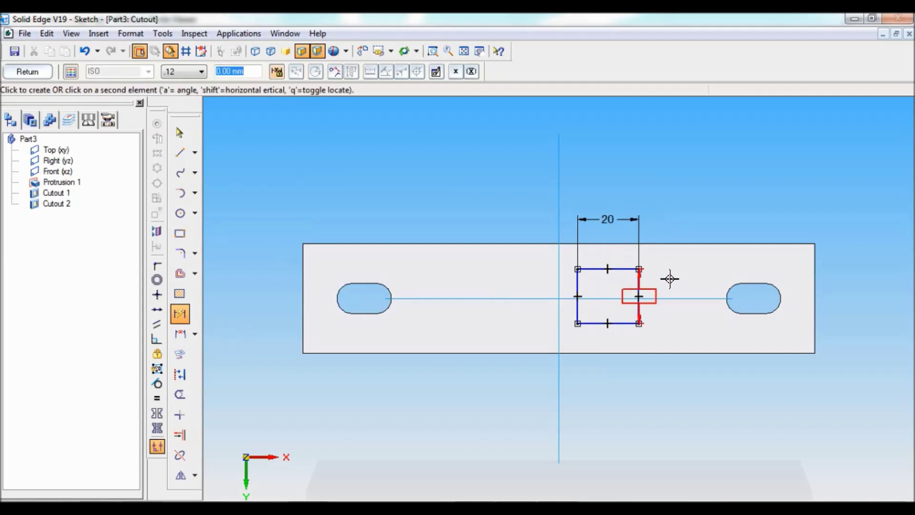
pyautogui.click(673, 278)
pyautogui.write('20')
pyautogui.press('Return')
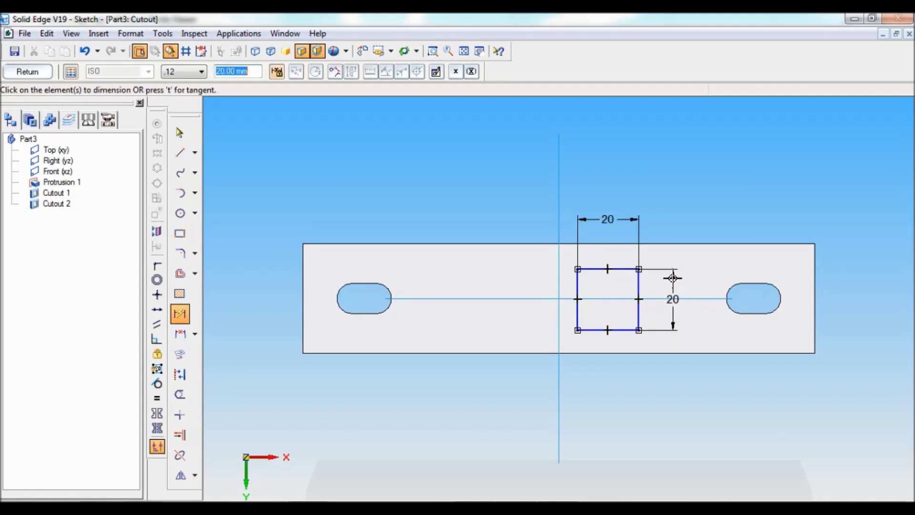
# Dimension the square's upper side at 20/2 (10 mm) from the horizontal reference plane.
pyautogui.click(613, 269)
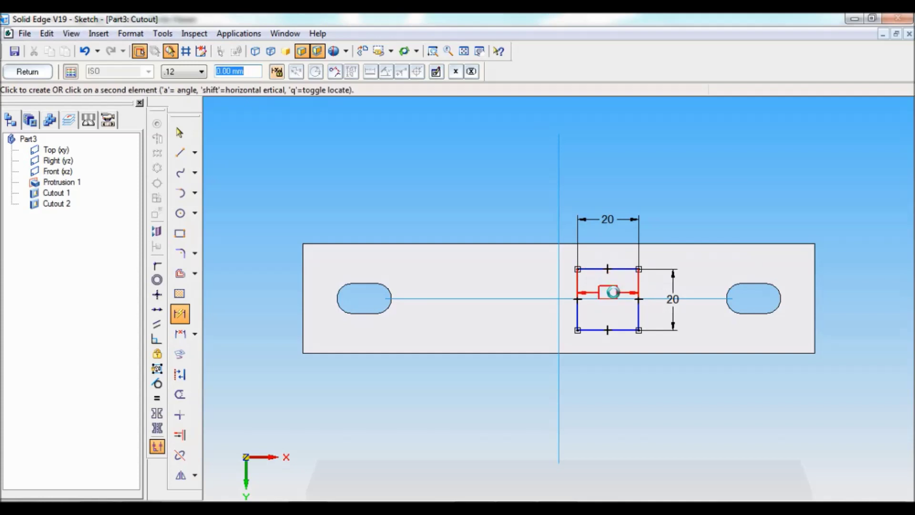
pyautogui.click(613, 297)
pyautogui.click(699, 282)
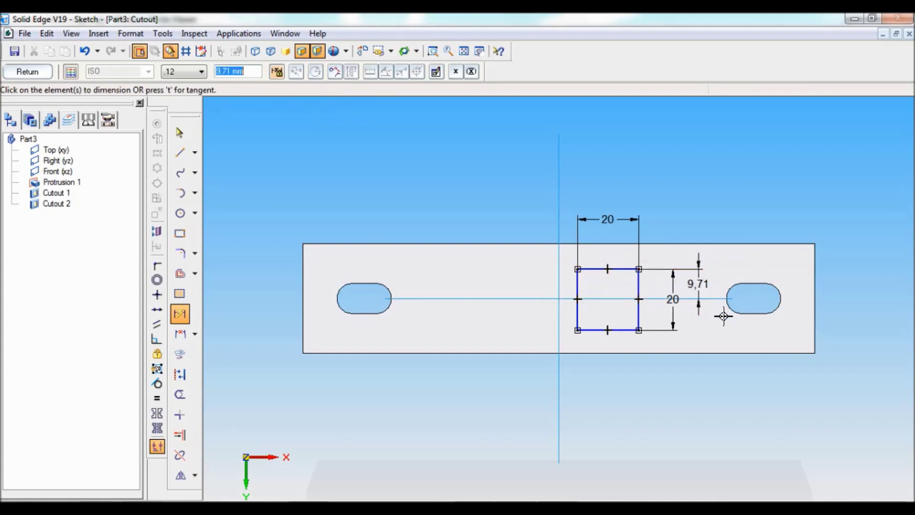
pyautogui.write('20/2')
pyautogui.press('Return')
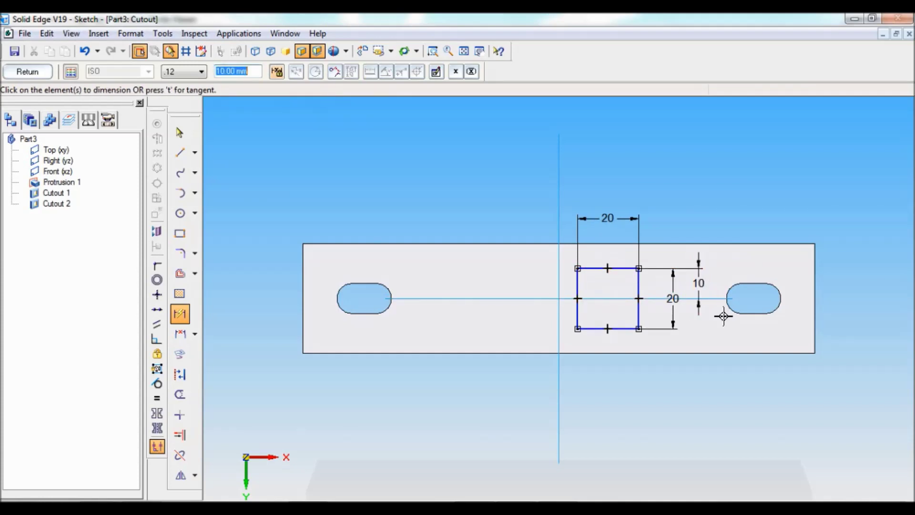
# Dimension the midpoint of the square's lower side at 62/2 (31 mm) from the vertical reference plane.
pyautogui.click(560, 320)
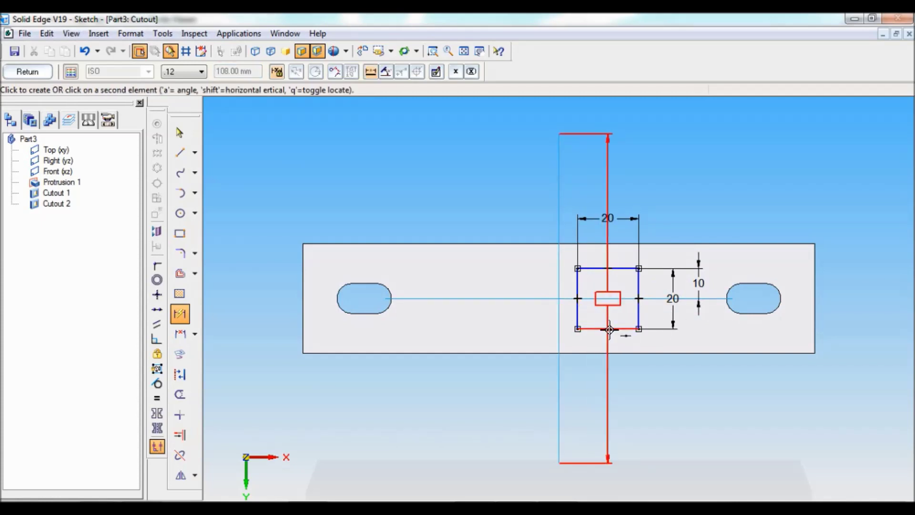
pyautogui.click(609, 329)
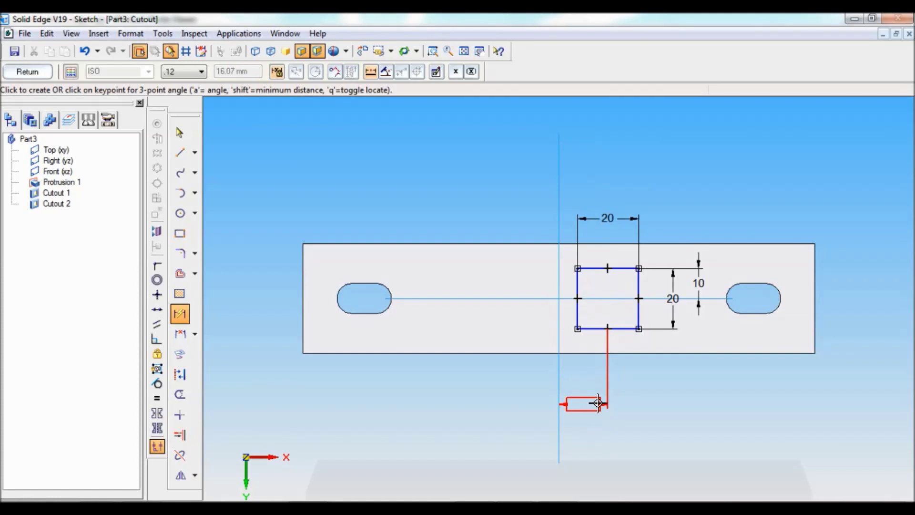
pyautogui.click(598, 404)
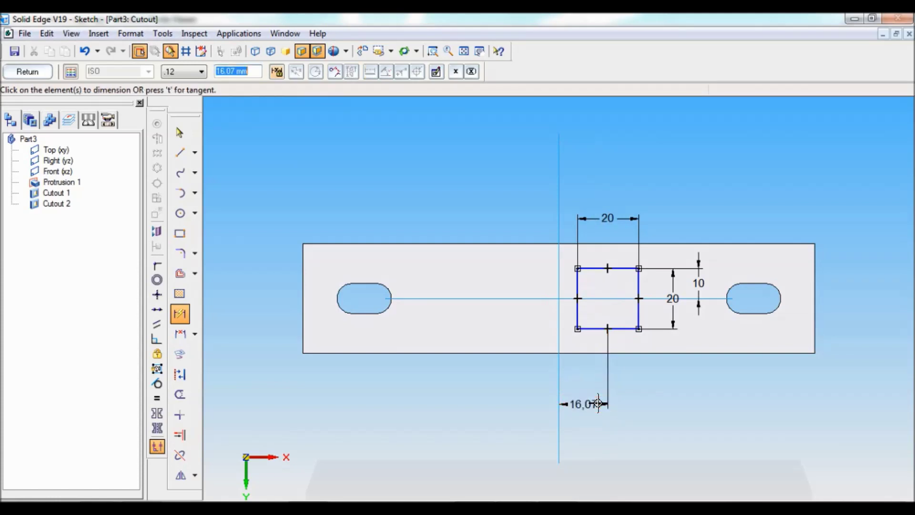
pyautogui.write('62/2')
pyautogui.press('Return')
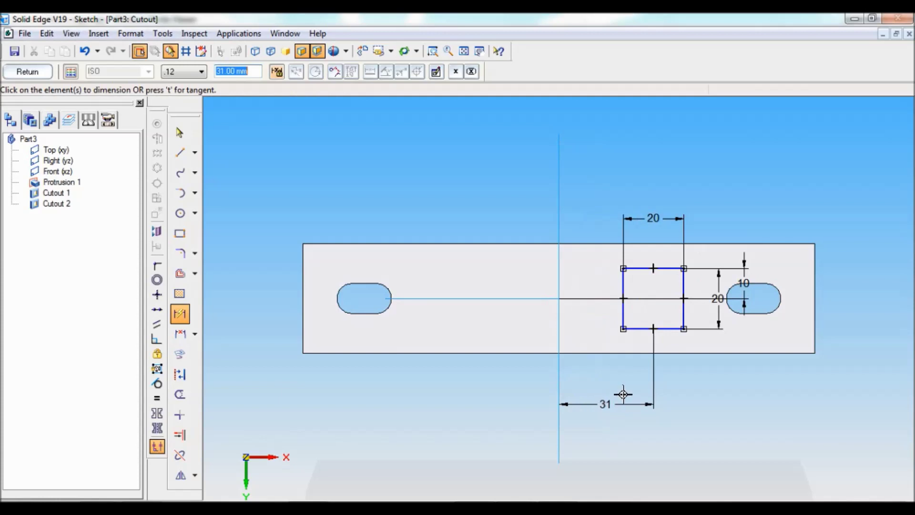
# Mirror the square about the vertical reference plane to the base's other half.
pyautogui.click(181, 475)
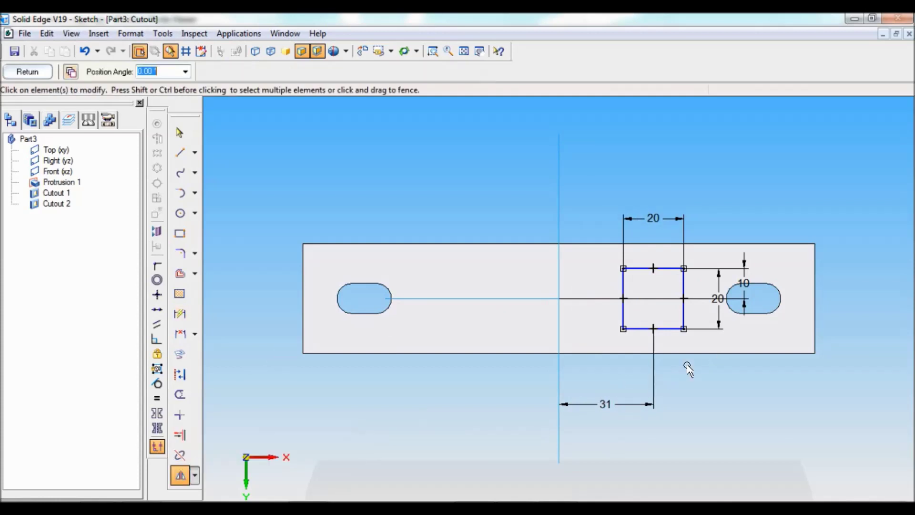
pyautogui.moveTo(743, 405); pyautogui.dragTo(611, 260)
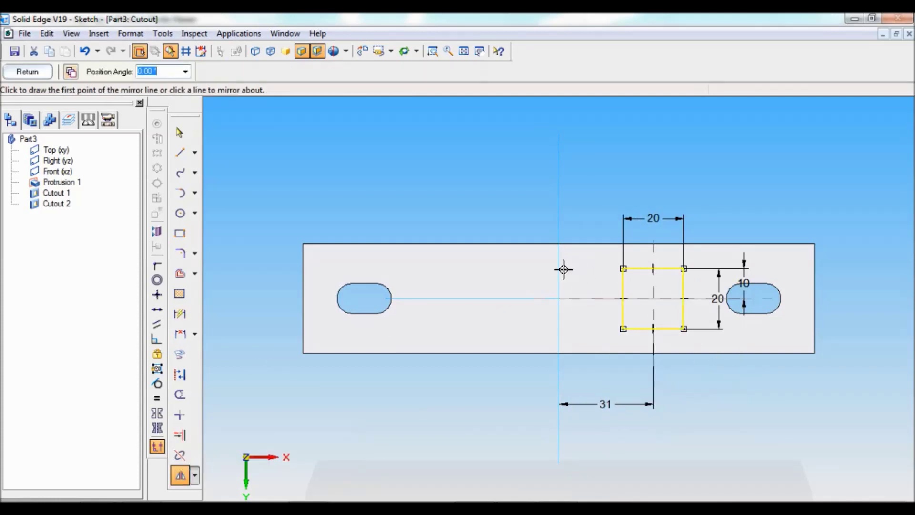
pyautogui.click(558, 270)
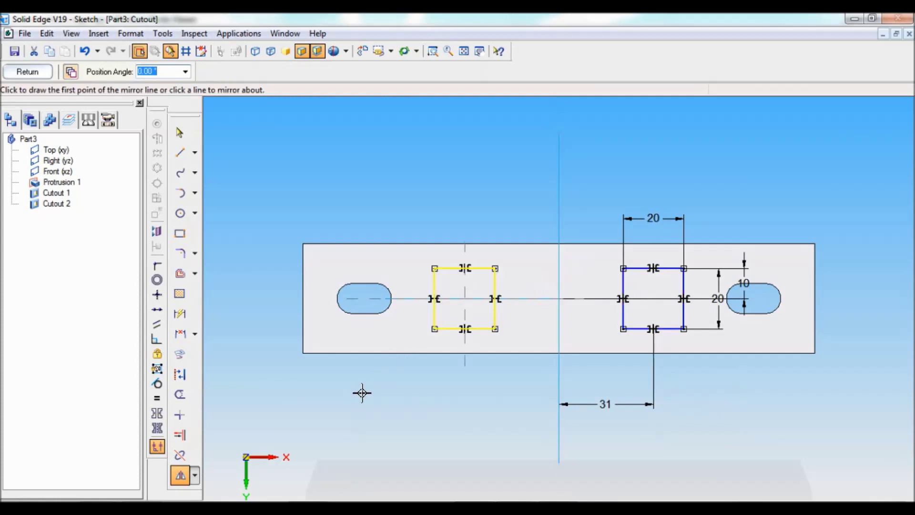
# Cut both squares 2+7 (9 mm) deep into the base's underside and finish the cutout.
pyautogui.click(28, 73)
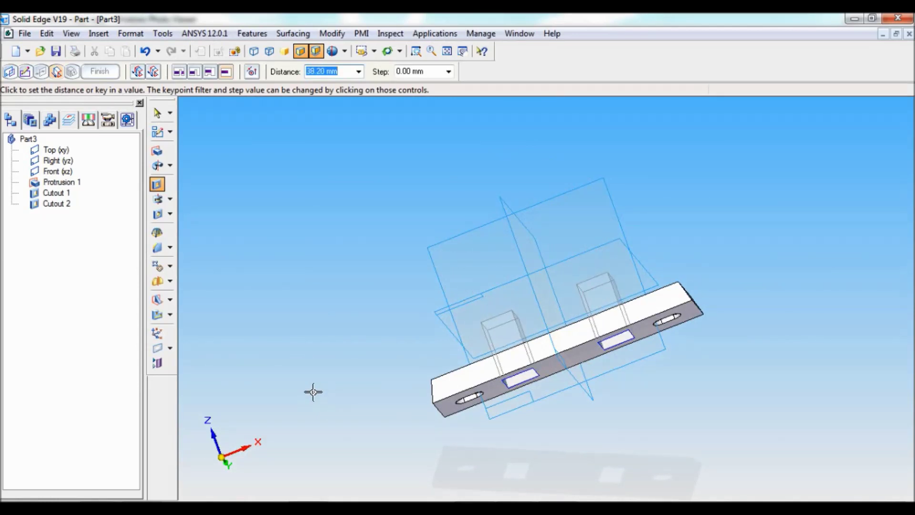
pyautogui.write('2+7')
pyautogui.press('Return')
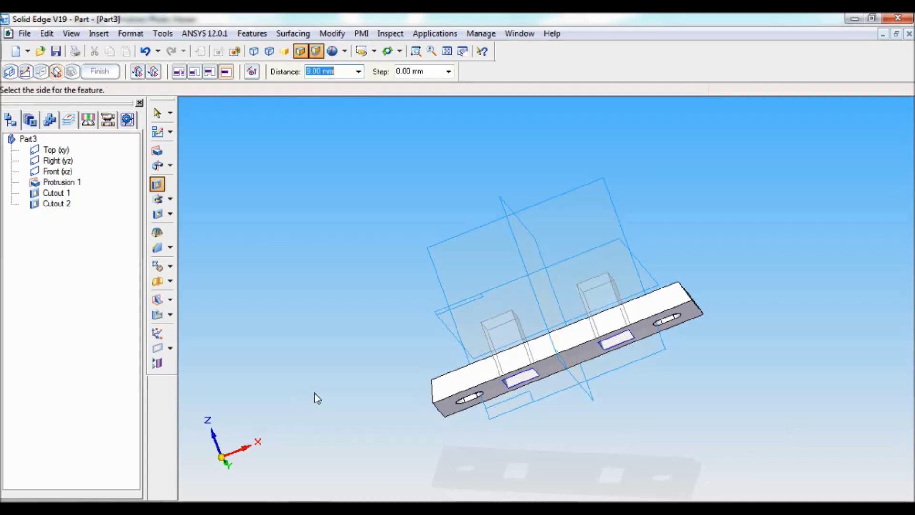
pyautogui.click(274, 240)
pyautogui.click(101, 71)
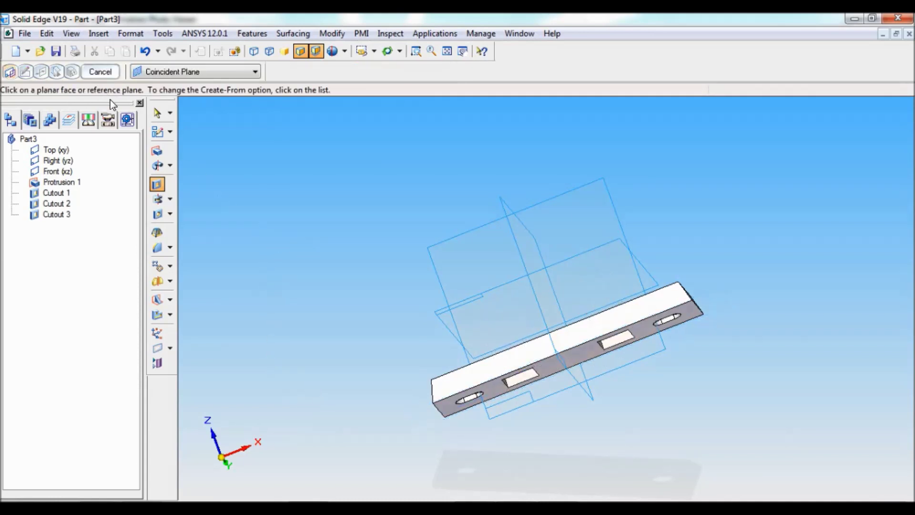
pyautogui.click(96, 70)
pyautogui.scroll(5, 628, 335)
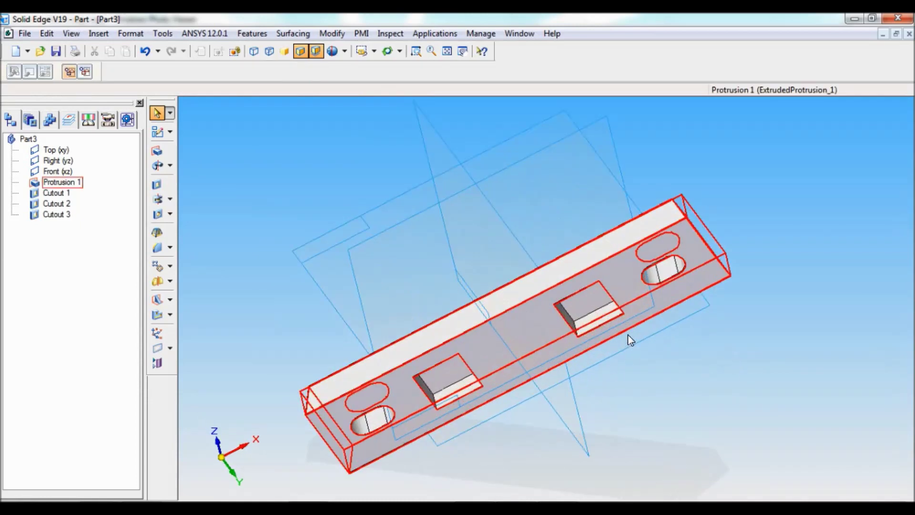
pyautogui.moveTo(718, 388); pyautogui.dragTo(580, 462, button='middle')
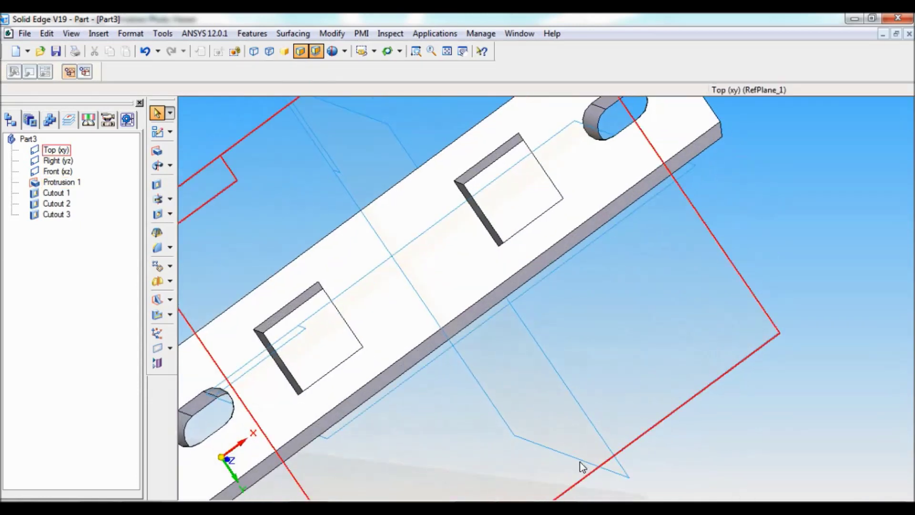
pyautogui.click(375, 51)
pyautogui.click(375, 103)
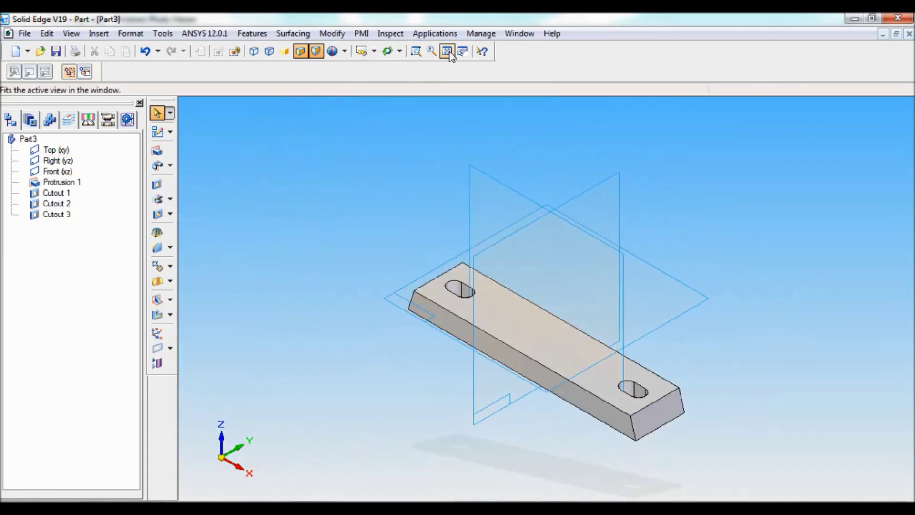
# Start another cutout sketch on the base's underside and draw a rectangle about 28 mm high around the +X square pocket and slot.
pyautogui.hotkey('alt', 'Tab')
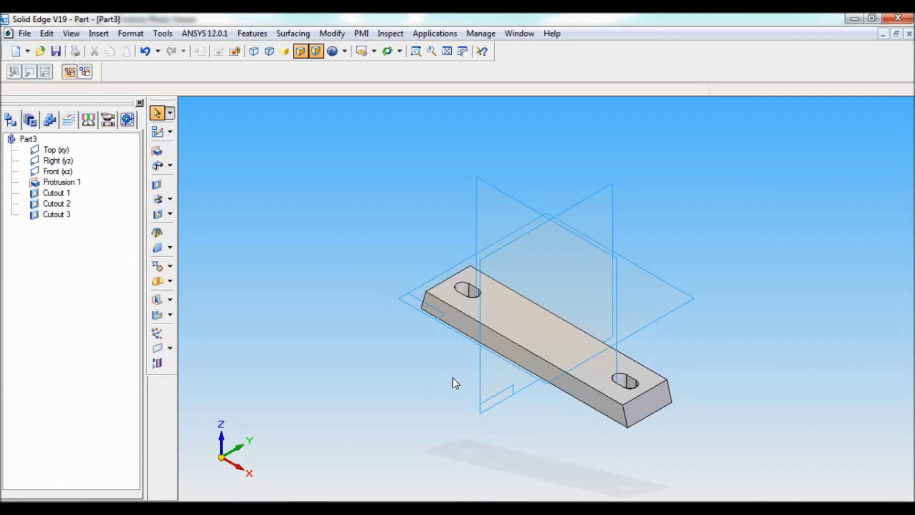
pyautogui.click(157, 185)
pyautogui.moveTo(711, 431); pyautogui.dragTo(605, 278, button='middle')
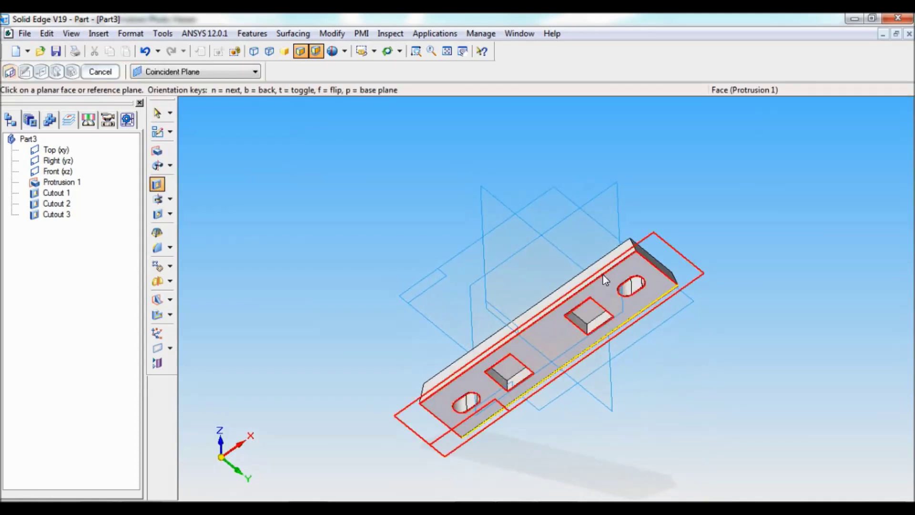
pyautogui.click(629, 303)
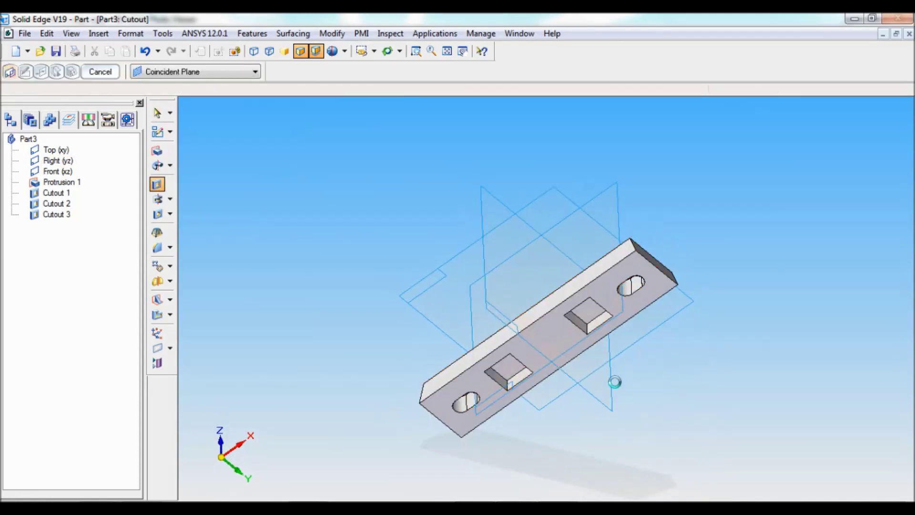
pyautogui.click(182, 233)
pyautogui.moveTo(576, 255); pyautogui.dragTo(801, 342)
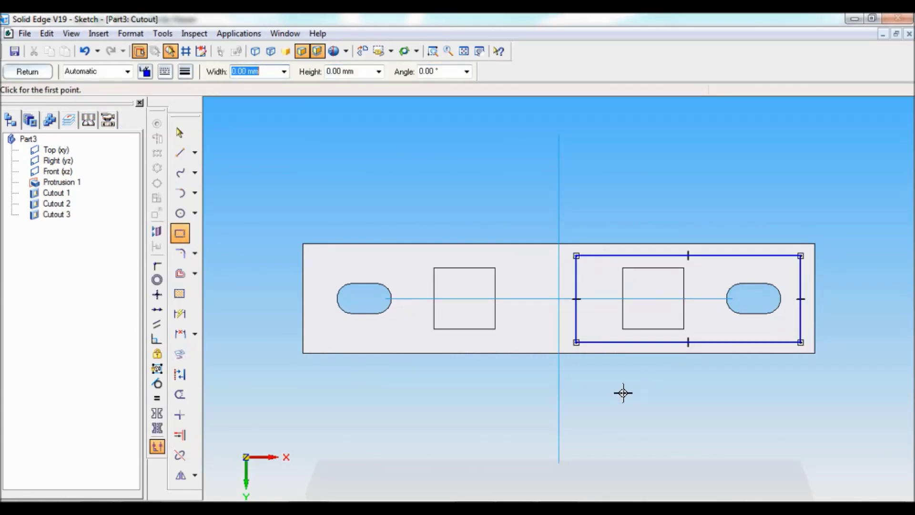
# Dimension the new rectangle's height and set it to 20 mm.
pyautogui.click(180, 313)
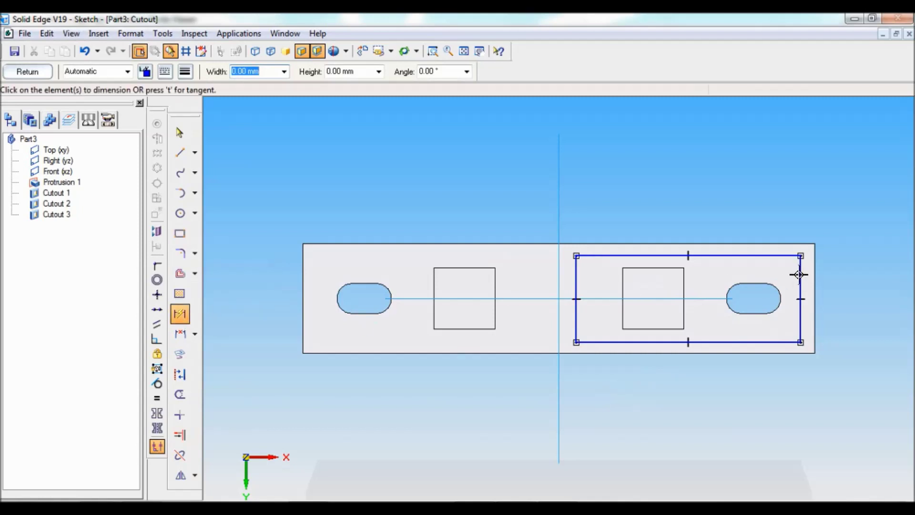
pyautogui.click(800, 269)
pyautogui.click(844, 299)
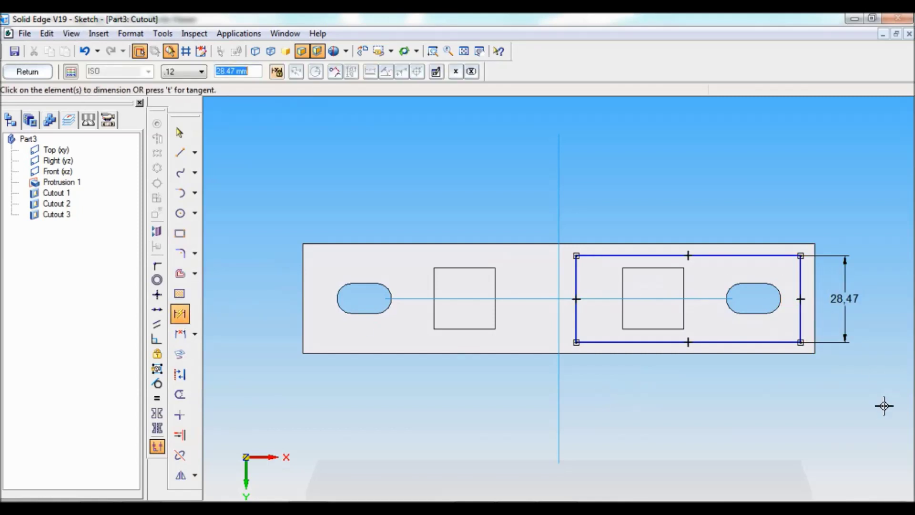
pyautogui.write('20')
pyautogui.press('Return')
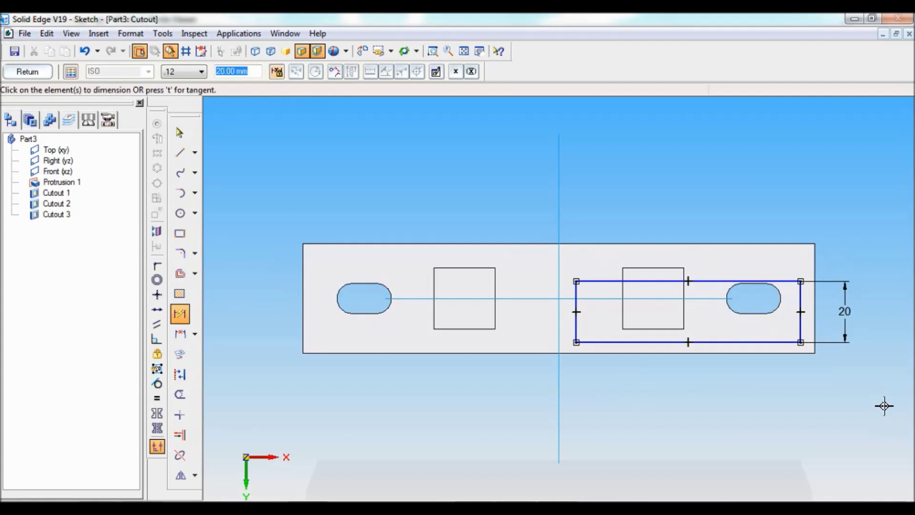
# Dimension the rectangle's lower edge from the horizontal reference plane and set the distance to 10 mm.
pyautogui.click(718, 342)
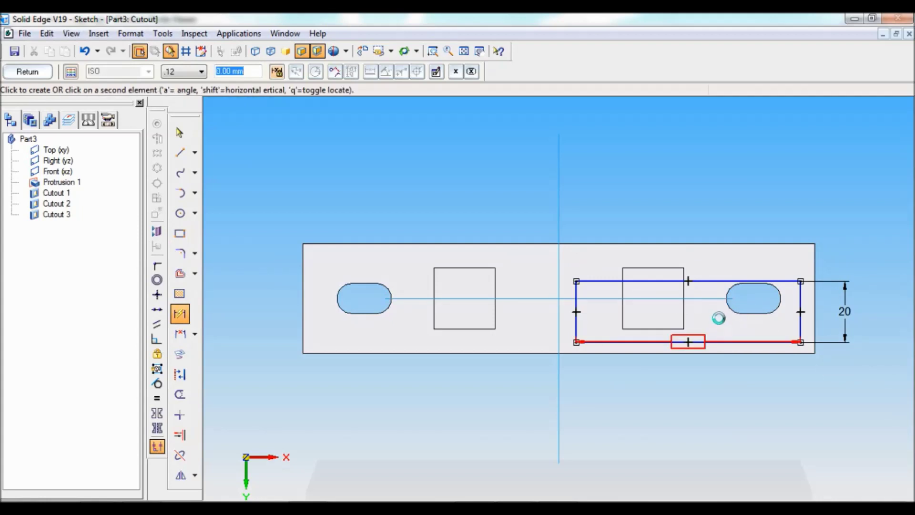
pyautogui.click(711, 299)
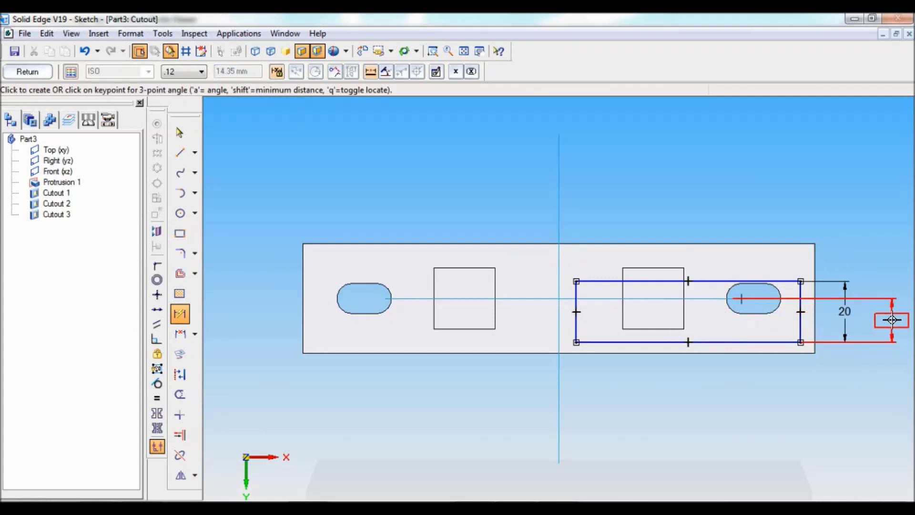
pyautogui.click(892, 321)
pyautogui.write('2')
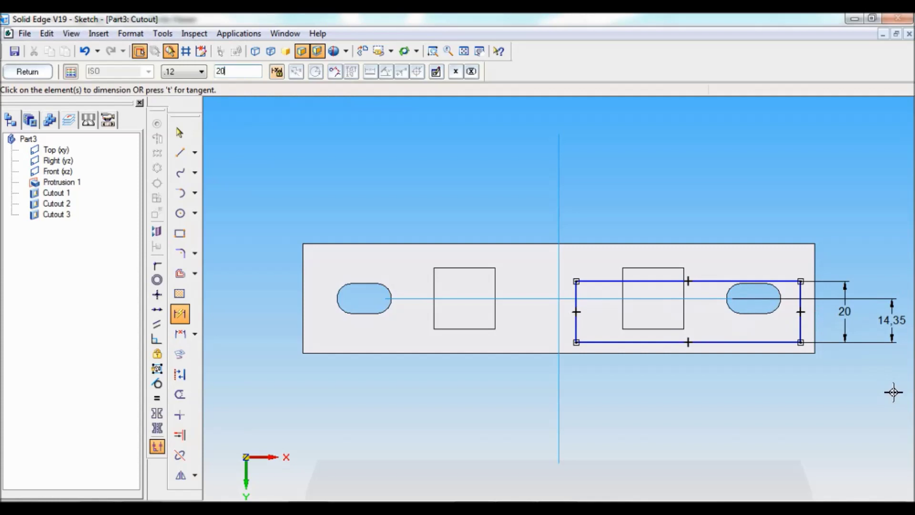
pyautogui.write('0')
pyautogui.press('Return')
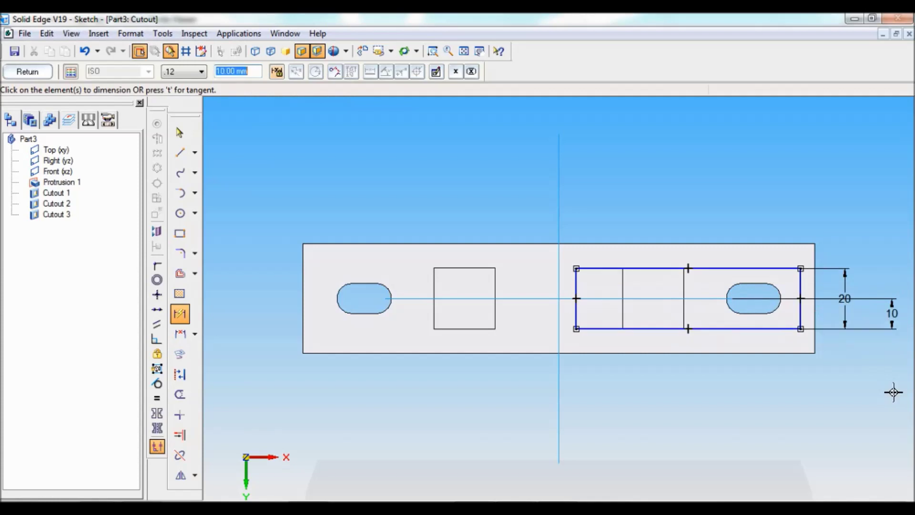
# Dimension the gap between the rectangle's outer edge and the base's +X end and set it to 8 mm.
pyautogui.click(801, 280)
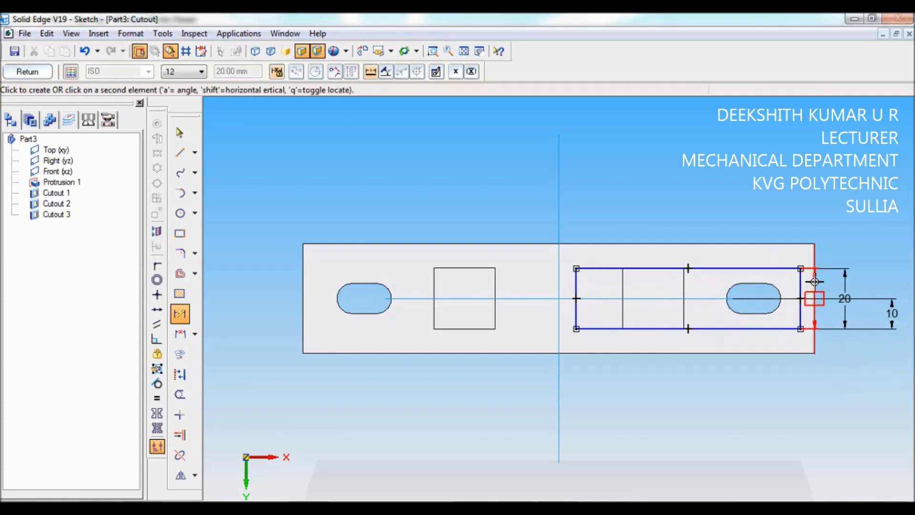
pyautogui.click(815, 282)
pyautogui.click(803, 219)
pyautogui.write('8')
pyautogui.press('Return')
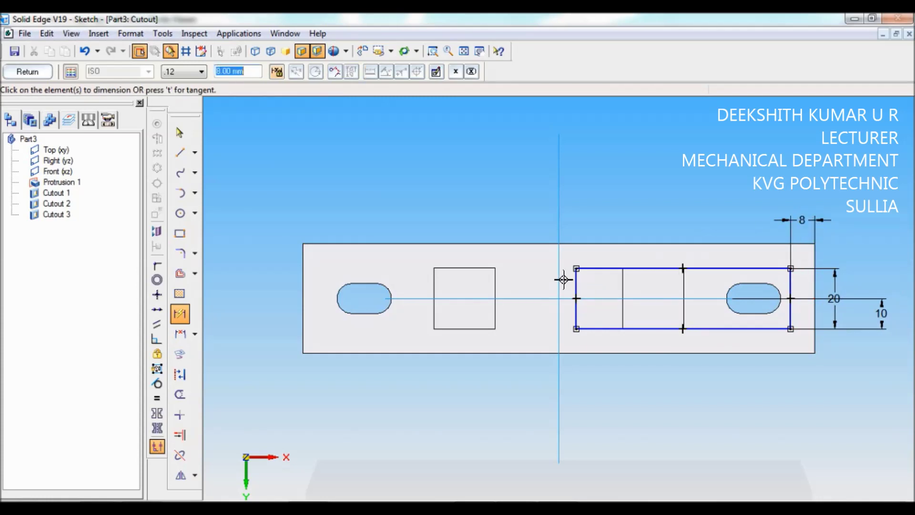
# Dimension the gap between the vertical reference plane and the rectangle's inner edge and set it to 8 mm.
pyautogui.click(559, 278)
pyautogui.click(577, 278)
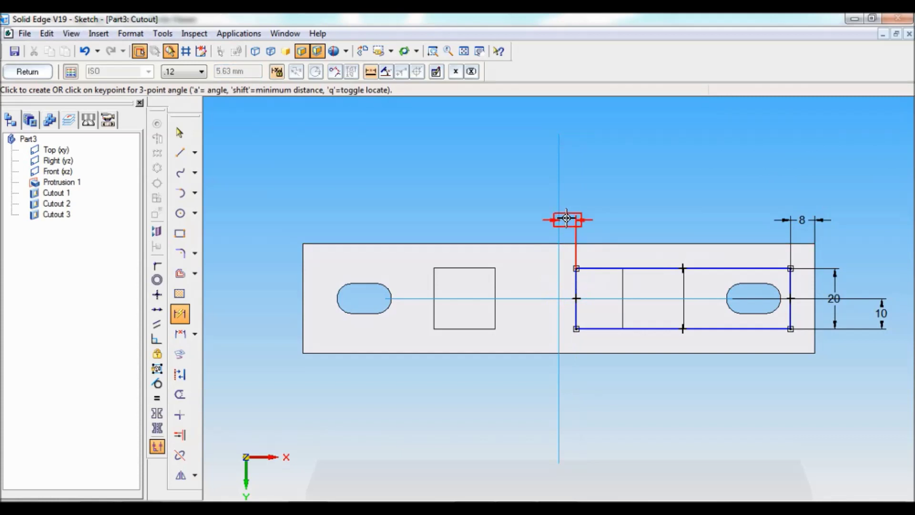
pyautogui.click(567, 218)
pyautogui.write('8')
pyautogui.press('Return')
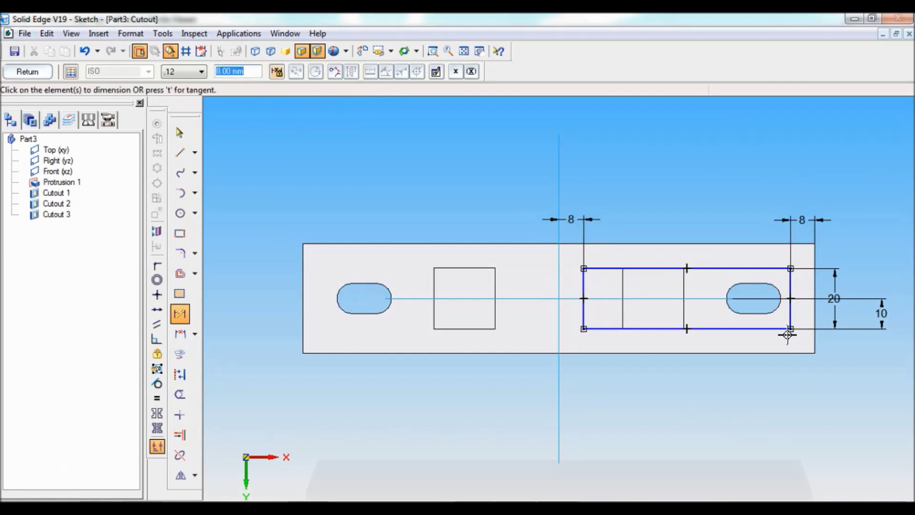
# Mirror the whole rectangle about the vertical reference plane onto the base's other half.
pyautogui.click(180, 477)
pyautogui.moveTo(852, 420); pyautogui.dragTo(572, 254)
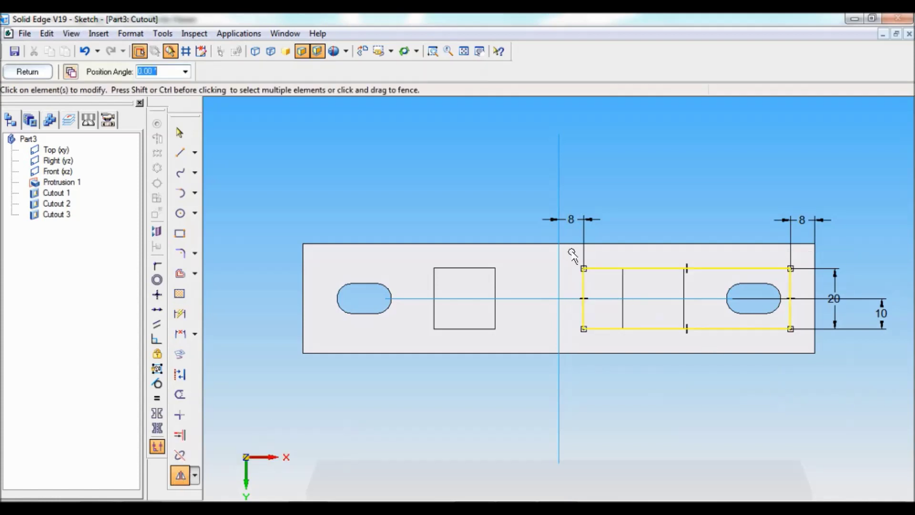
pyautogui.click(559, 173)
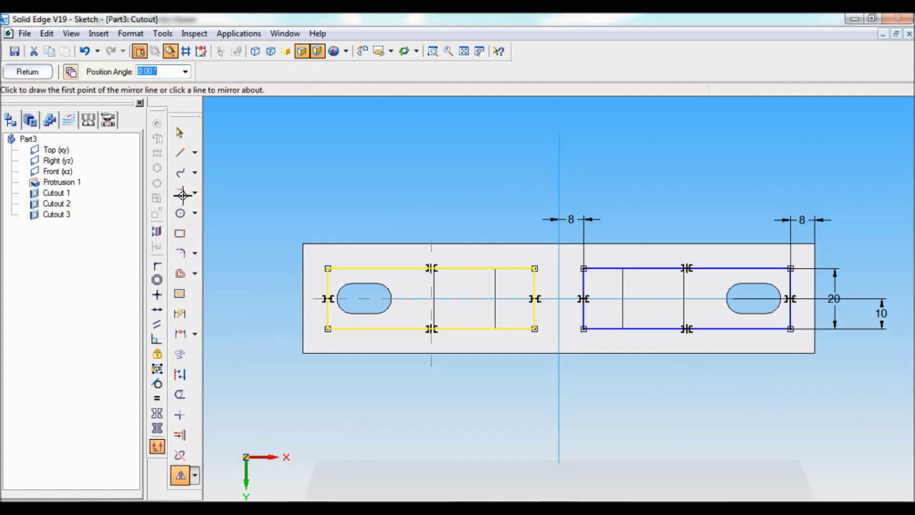
# Cut both rectangles 2 mm deep into the base's underside and finish the cutout.
pyautogui.click(48, 76)
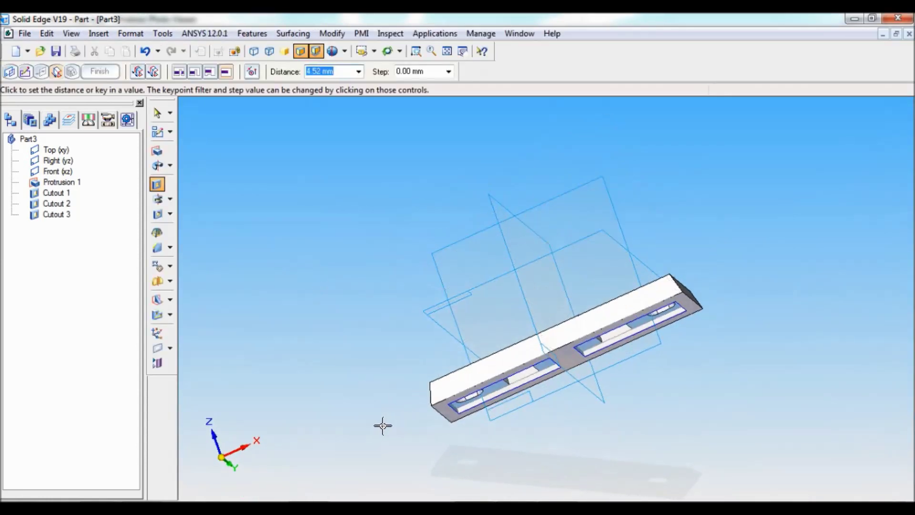
pyautogui.write('2')
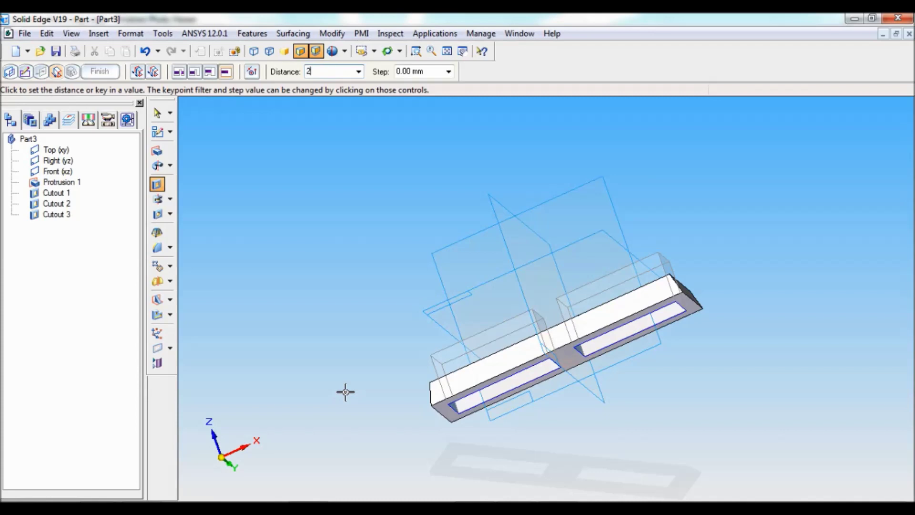
pyautogui.press('Return')
pyautogui.click(315, 339)
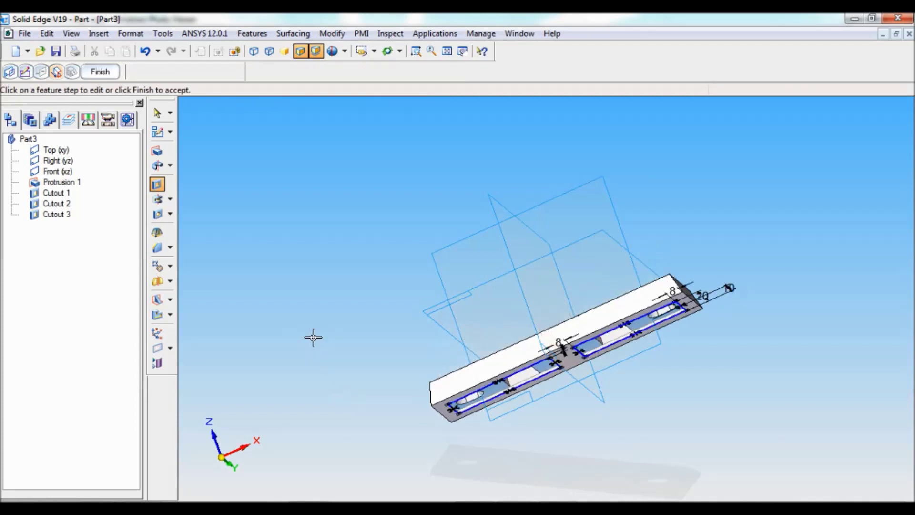
pyautogui.click(101, 72)
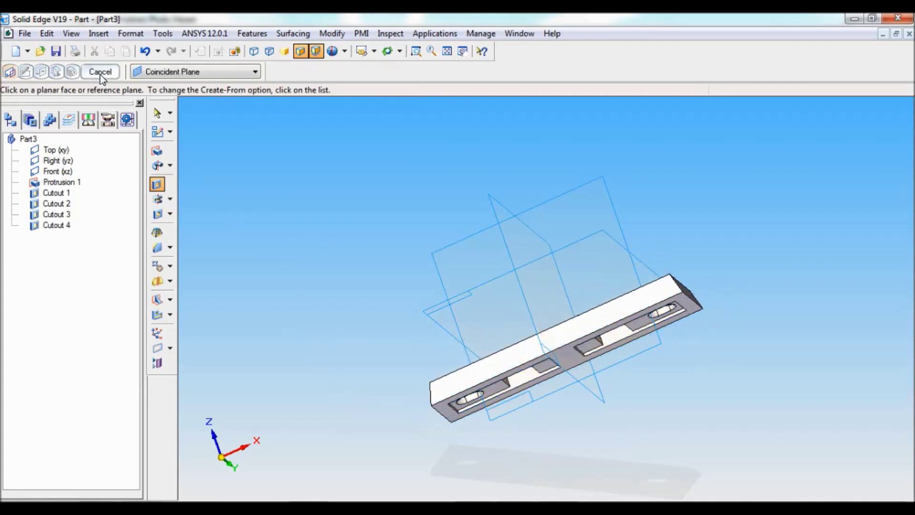
pyautogui.click(101, 73)
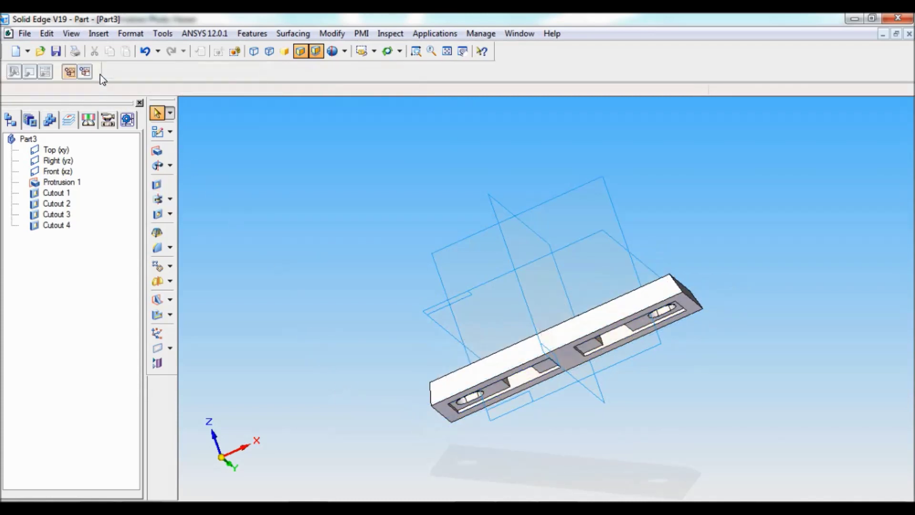
# Start a protrusion sketch on the base's top face and draw a circle of 43 mm radius centred where the reference planes cross.
pyautogui.click(377, 52)
pyautogui.click(375, 104)
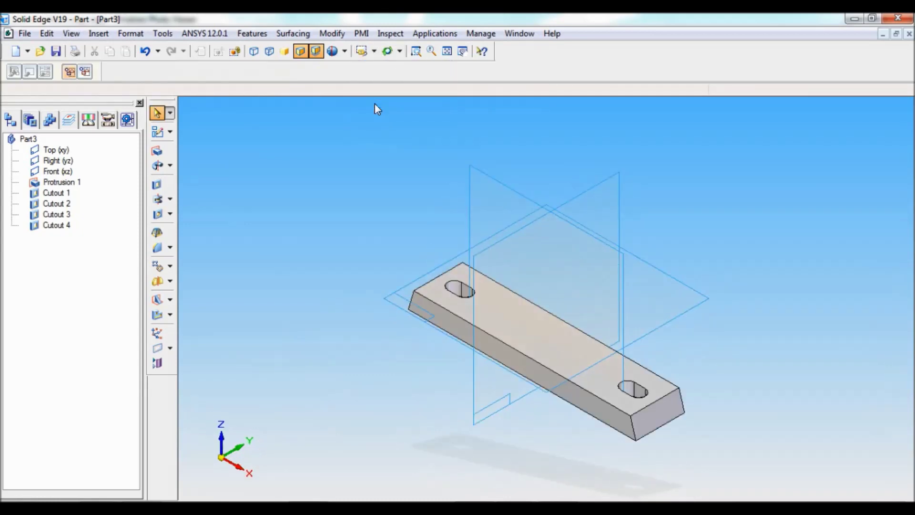
pyautogui.click(157, 151)
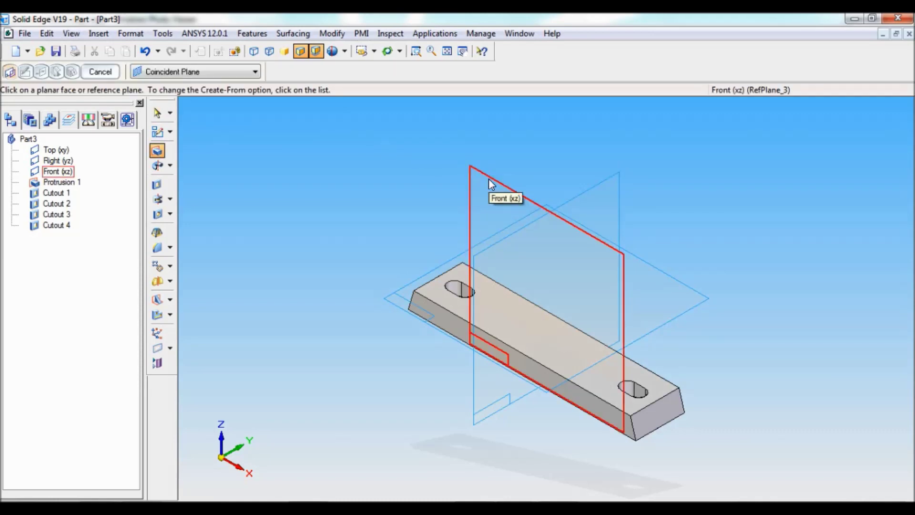
pyautogui.click(512, 340)
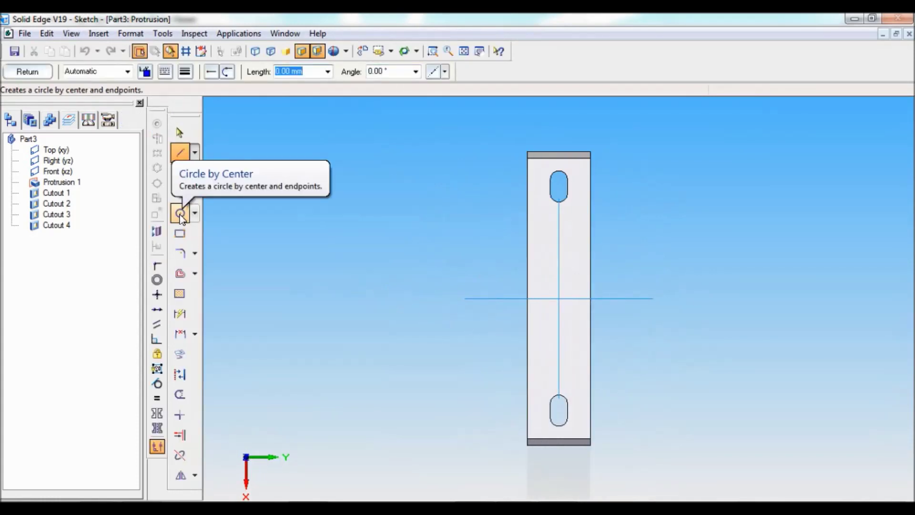
pyautogui.click(180, 215)
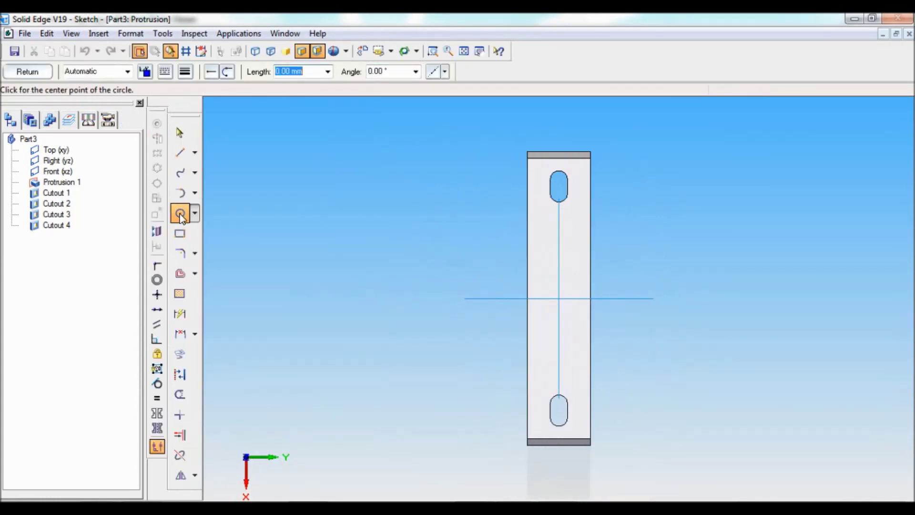
pyautogui.click(561, 298)
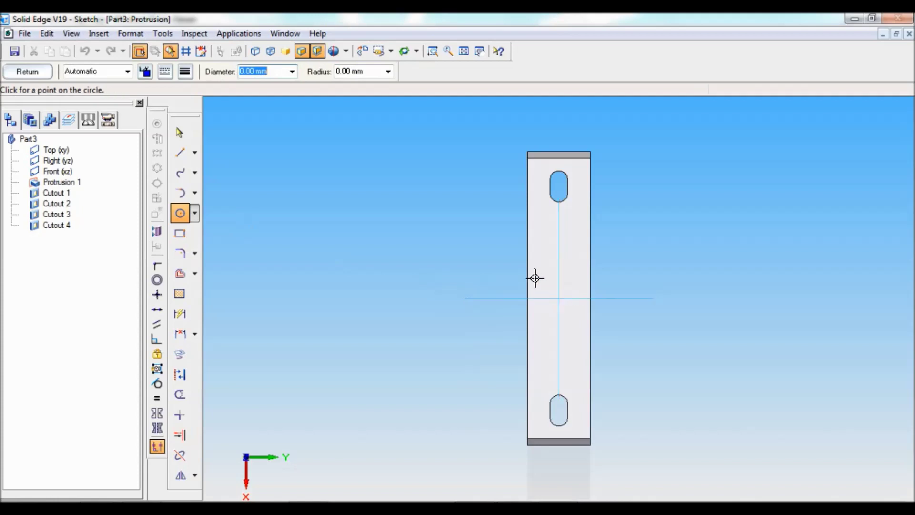
pyautogui.click(355, 71)
pyautogui.write('3')
pyautogui.press('Return')
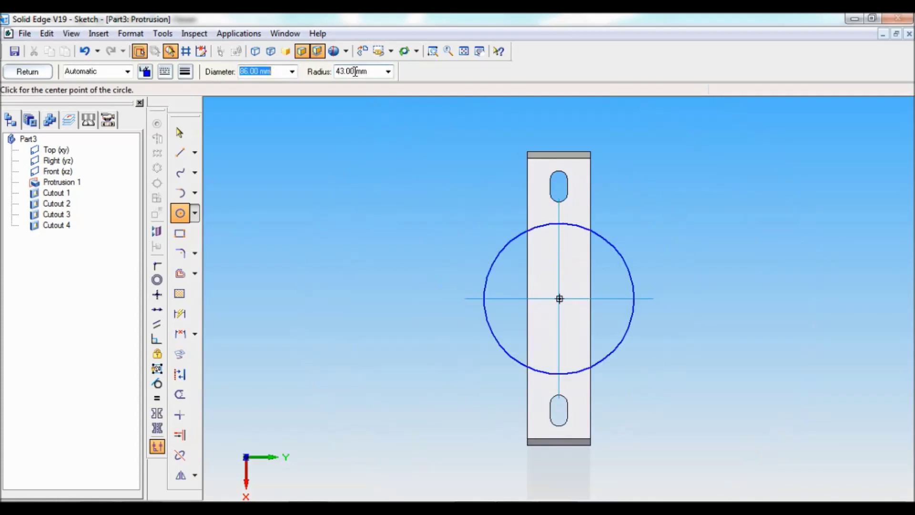
# Draw two straight lines along the base's long edges, each crossing the circle and running past both ends of the base.
pyautogui.click(179, 153)
pyautogui.click(527, 126)
pyautogui.click(527, 475)
pyautogui.rightClick(644, 460)
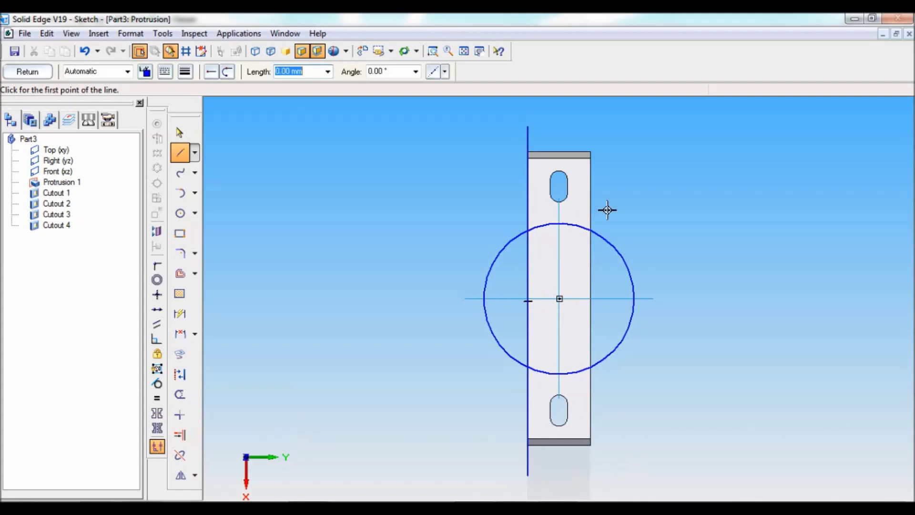
pyautogui.click(591, 119)
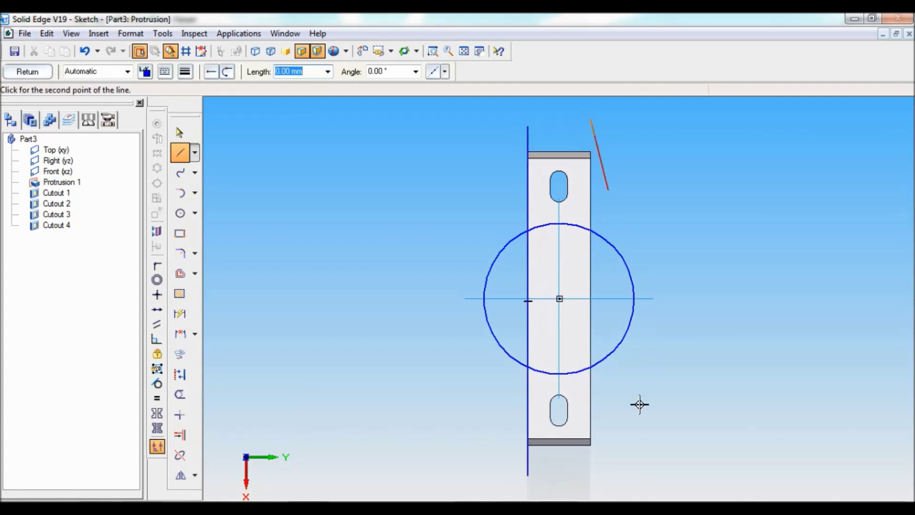
pyautogui.click(591, 476)
pyautogui.rightClick(697, 451)
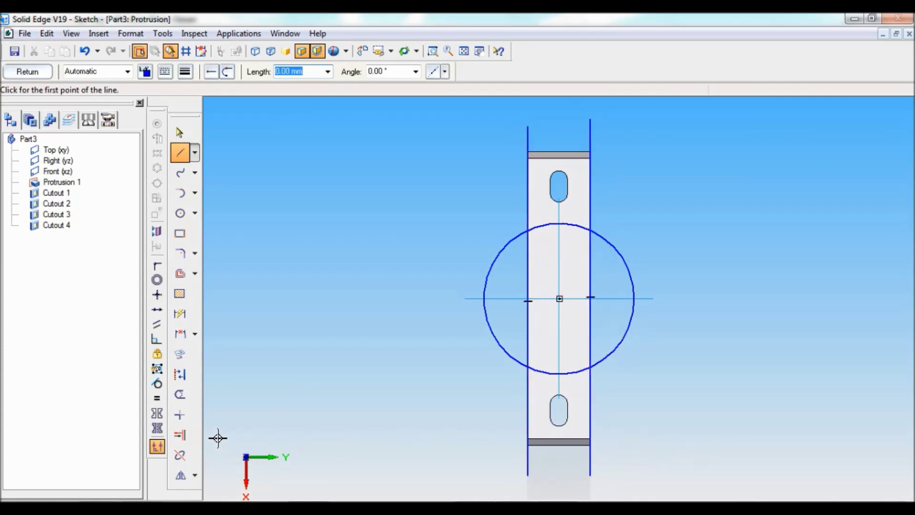
# Trim the circle and lines to a closed outline within the base's width and dimension the radius of its end arc.
pyautogui.click(181, 395)
pyautogui.moveTo(500, 393)
pyautogui.mouseDown()
pyautogui.moveTo(617, 392)
pyautogui.moveTo(632, 363)
pyautogui.moveTo(623, 209)
pyautogui.moveTo(493, 186)
pyautogui.moveTo(478, 194)
pyautogui.moveTo(497, 296)
pyautogui.moveTo(495, 370)
pyautogui.mouseUp()
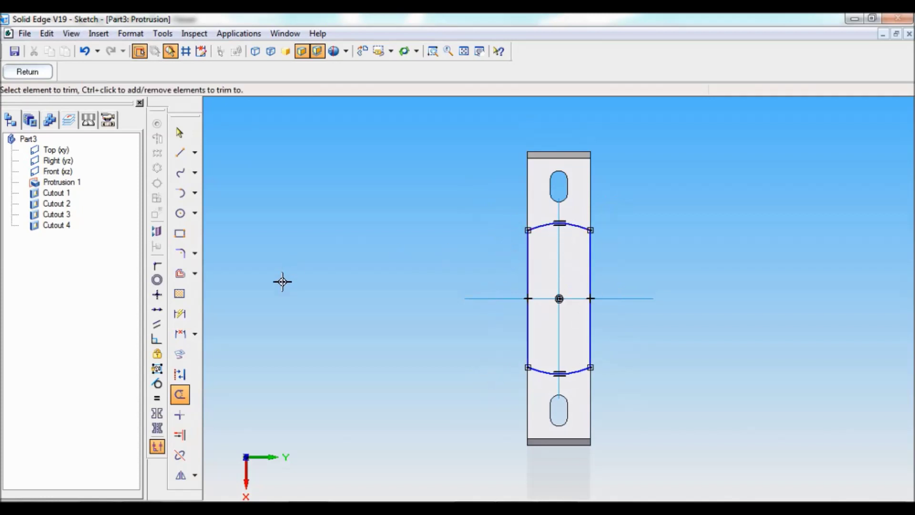
pyautogui.click(180, 314)
pyautogui.click(579, 224)
pyautogui.click(615, 161)
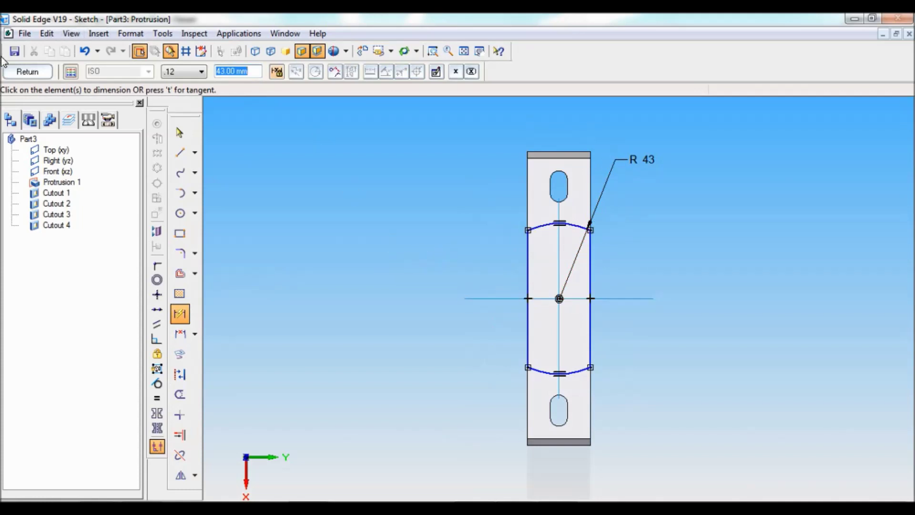
# Extrude the closed profile upward by 55-14 (41 mm) from the base's top face and finish the protrusion.
pyautogui.click(26, 72)
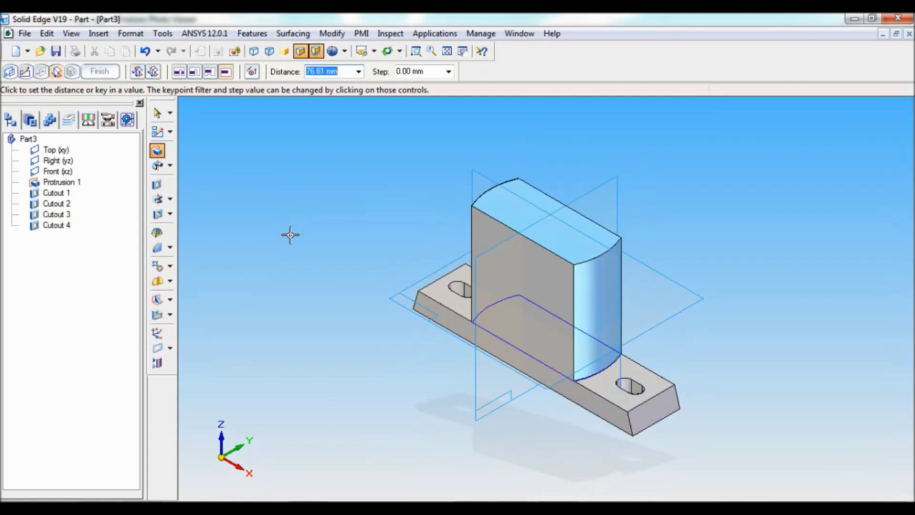
pyautogui.write('55-14')
pyautogui.press('Return')
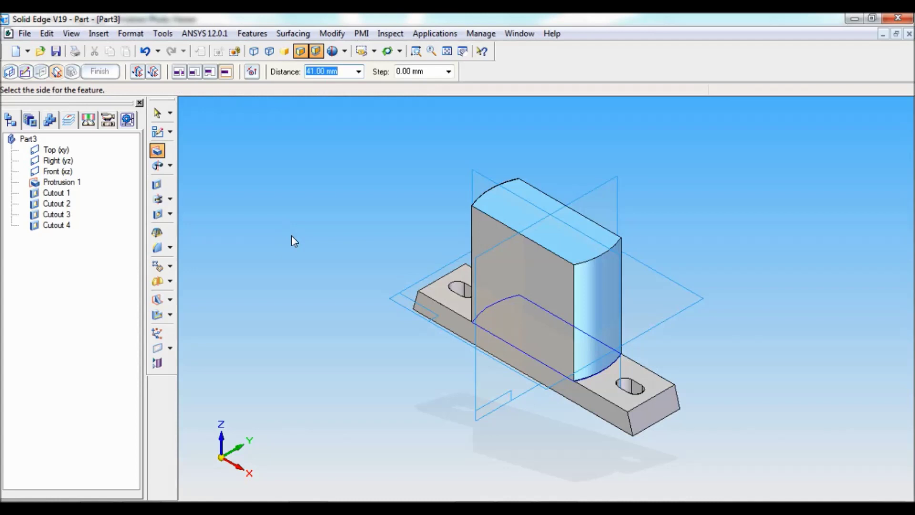
pyautogui.click(308, 182)
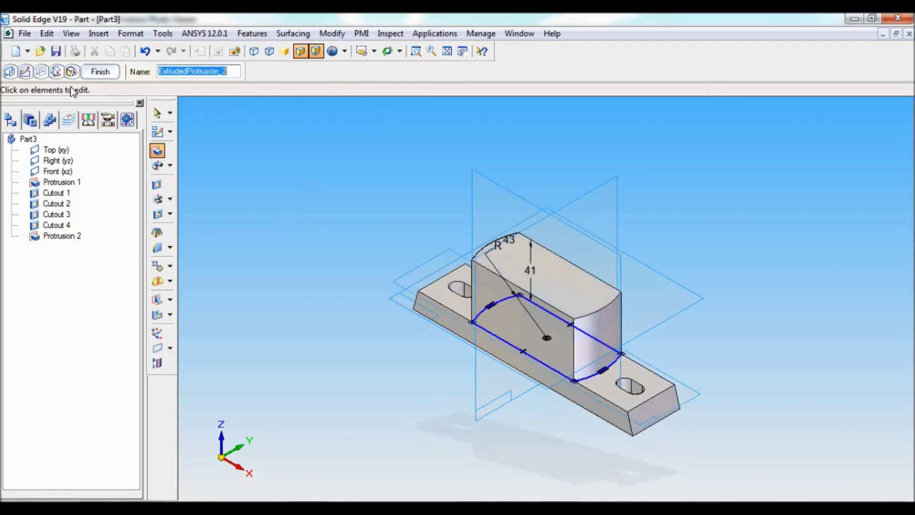
pyautogui.click(99, 72)
pyautogui.click(98, 73)
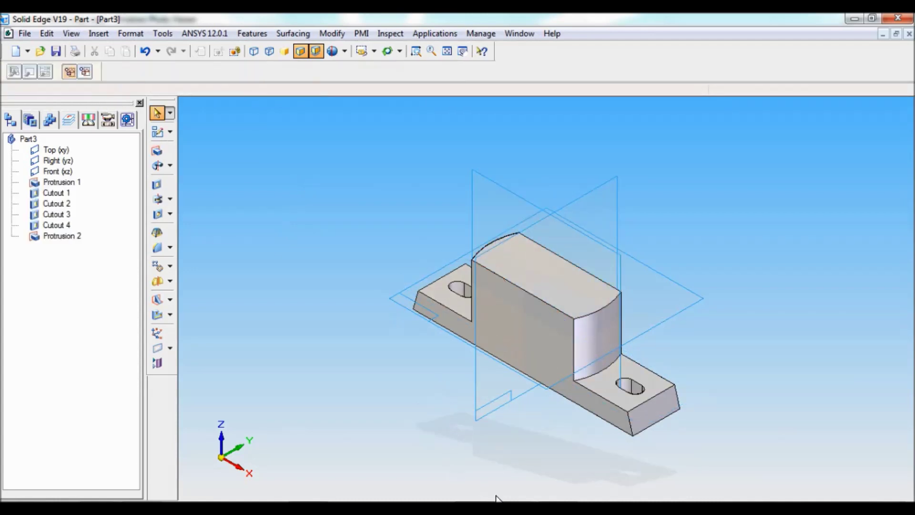
# After checking the plummer block drawing in Windows Photo Viewer, sketch a 10.5 mm diameter cutout circle on the lengthwise centreline of the raised block's top face.
pyautogui.moveTo(488, 490)
pyautogui.click(466, 453)
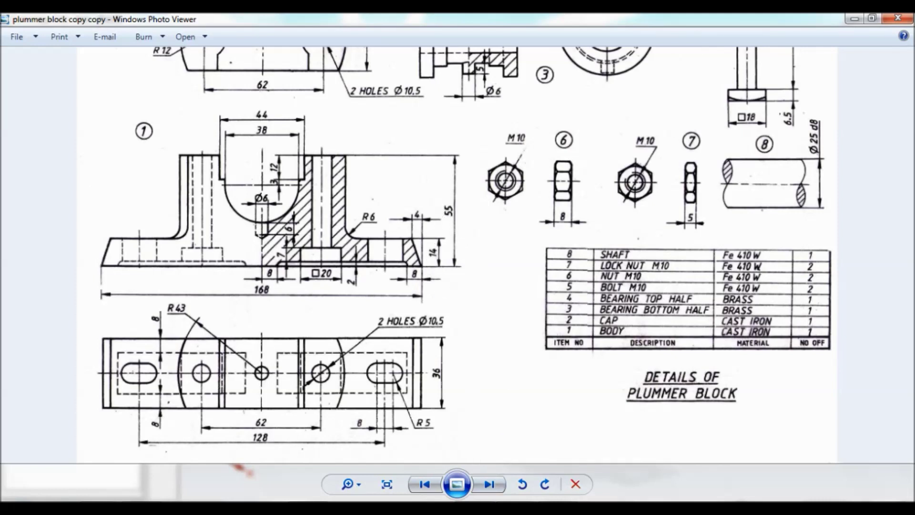
pyautogui.click(496, 497)
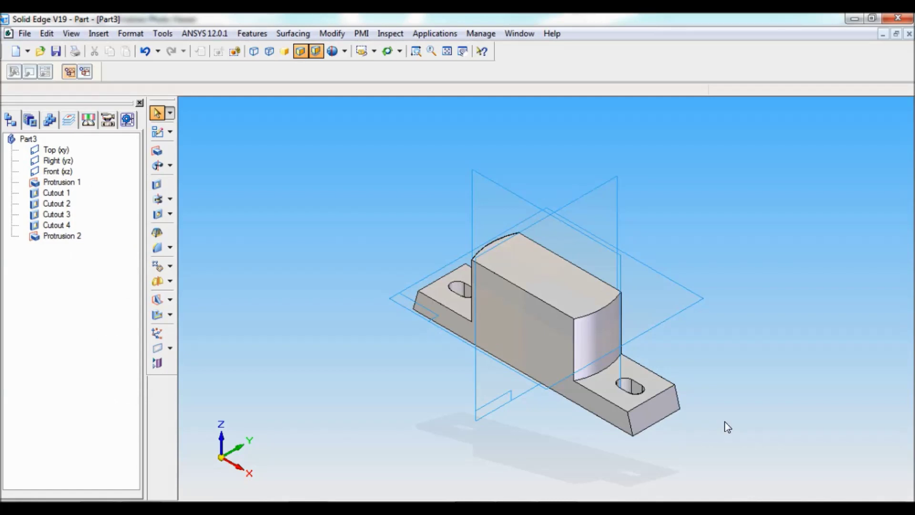
pyautogui.click(156, 184)
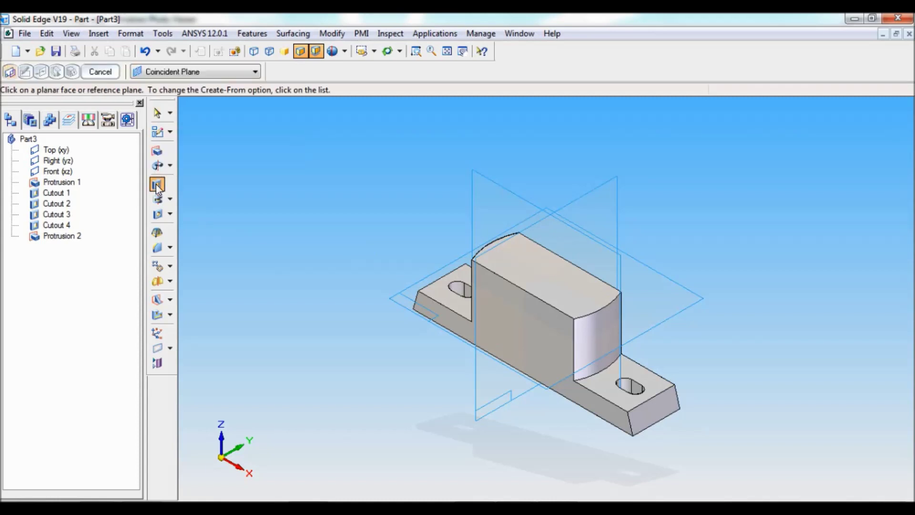
pyautogui.click(590, 307)
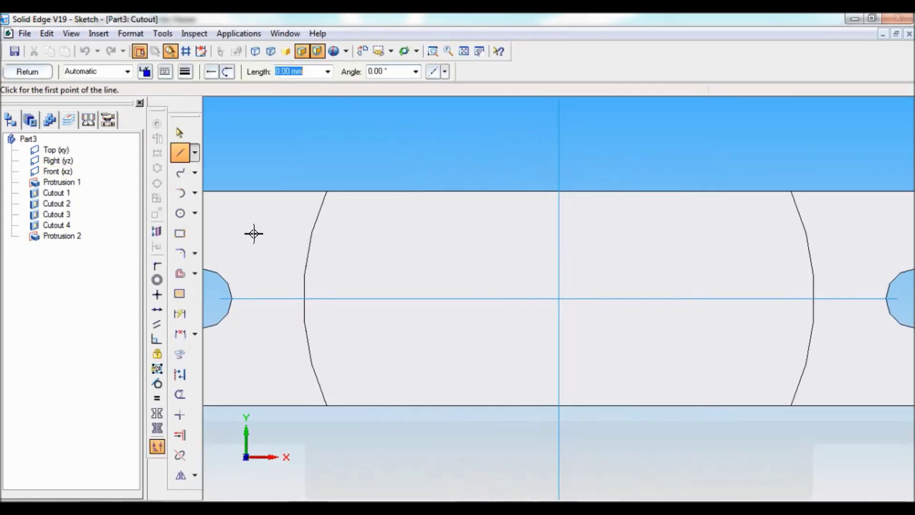
pyautogui.click(180, 213)
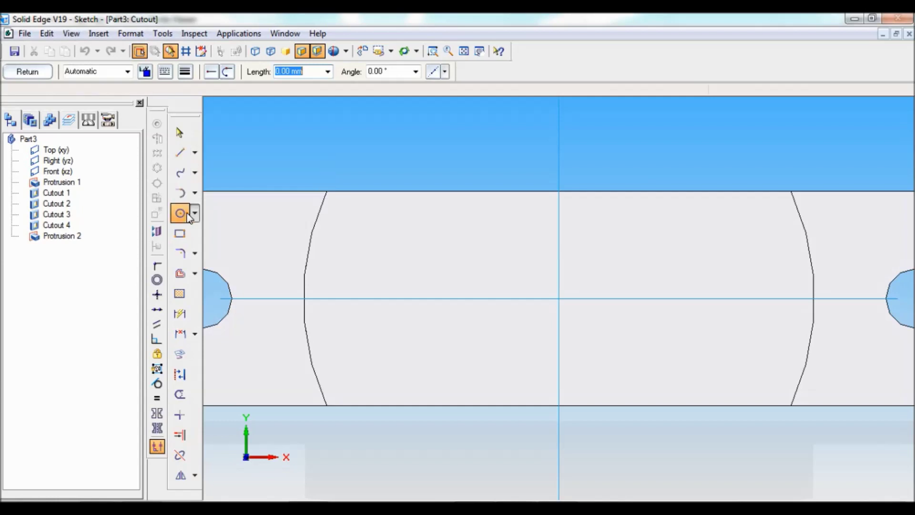
pyautogui.click(728, 299)
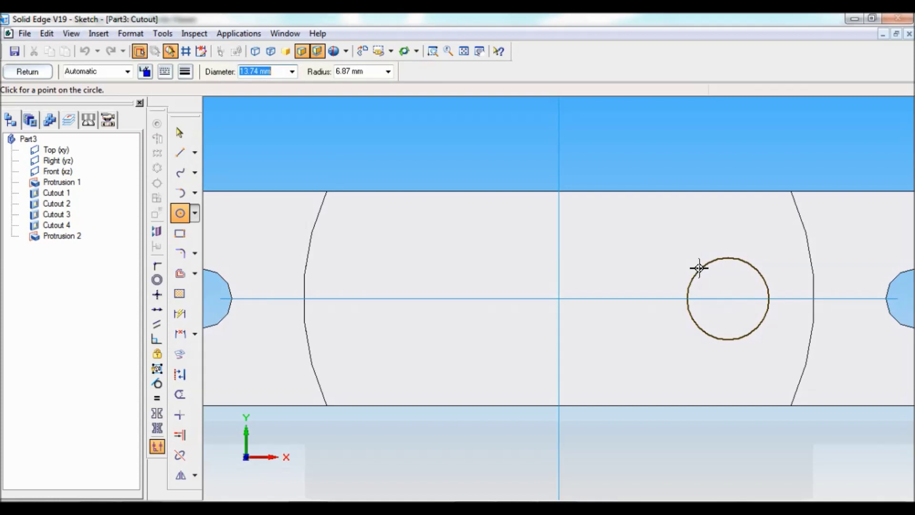
pyautogui.write('10.5')
pyautogui.press('Return')
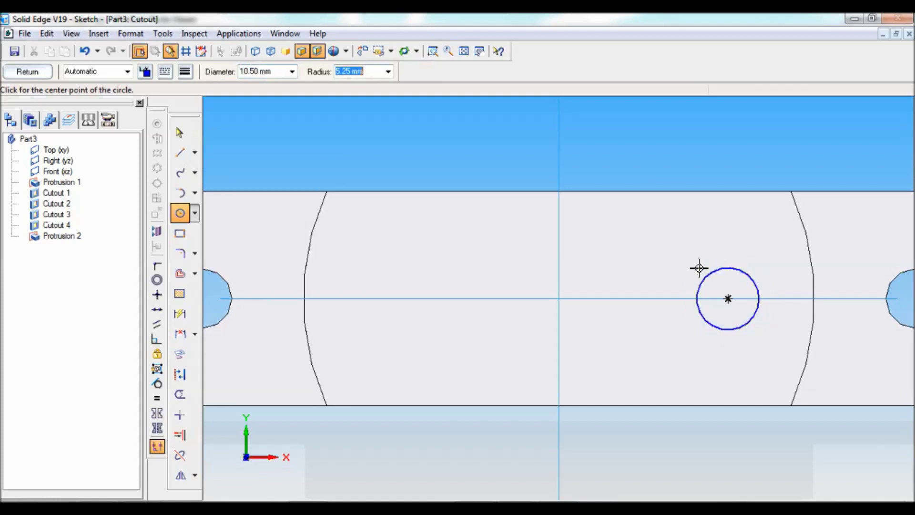
# Dimension the circle's diameter and set its centre distance from the block's transverse reference plane to 62/2 (31 mm).
pyautogui.click(180, 313)
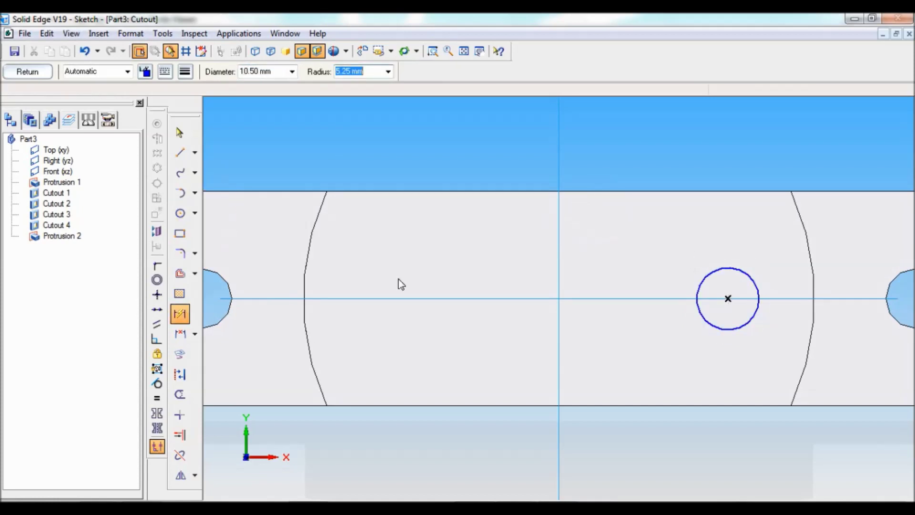
pyautogui.click(731, 266)
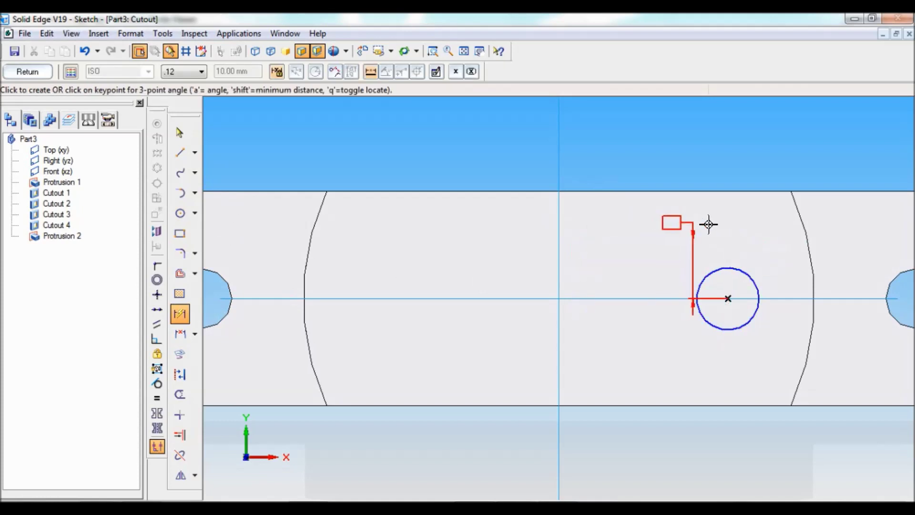
pyautogui.press('Escape')
pyautogui.click(743, 269)
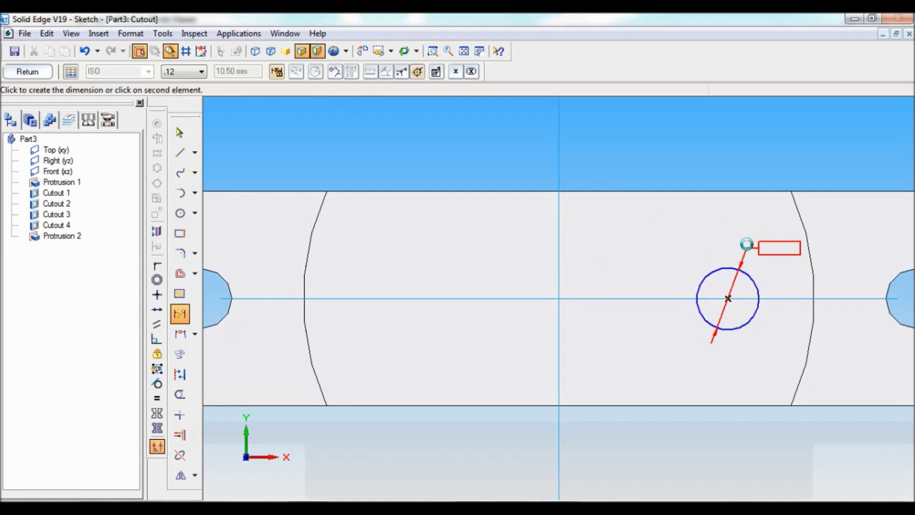
pyautogui.click(747, 244)
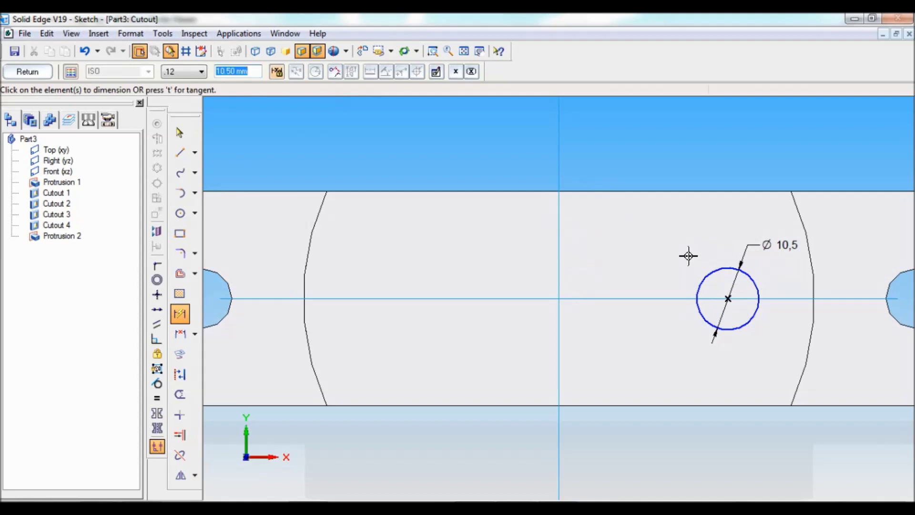
pyautogui.click(561, 333)
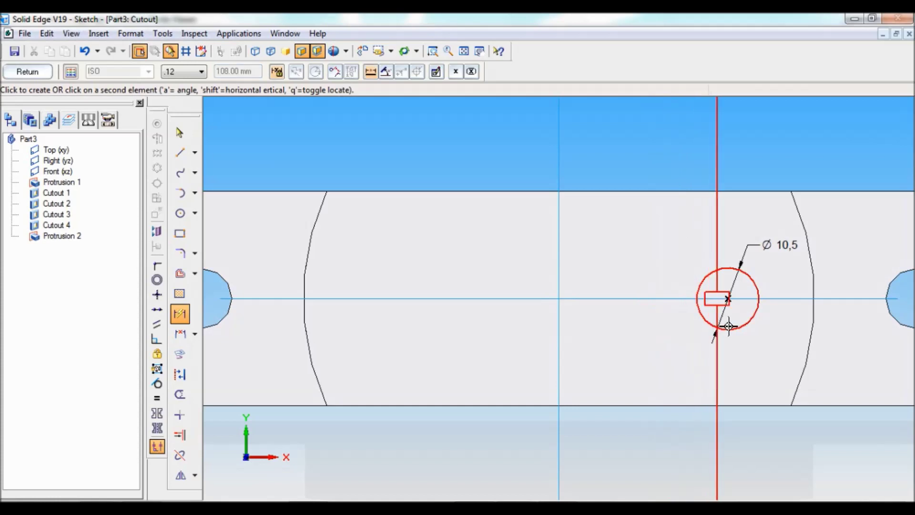
pyautogui.click(726, 299)
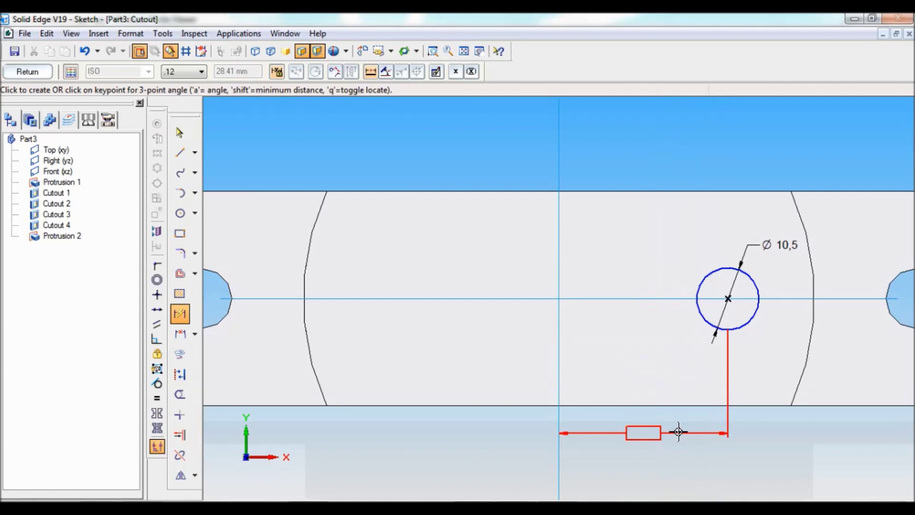
pyautogui.click(678, 432)
pyautogui.write('62/2')
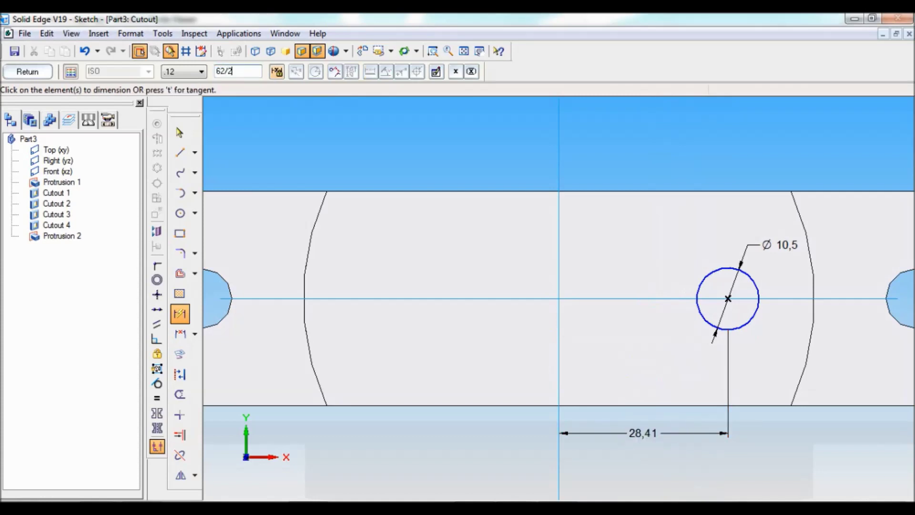
pyautogui.press('Return')
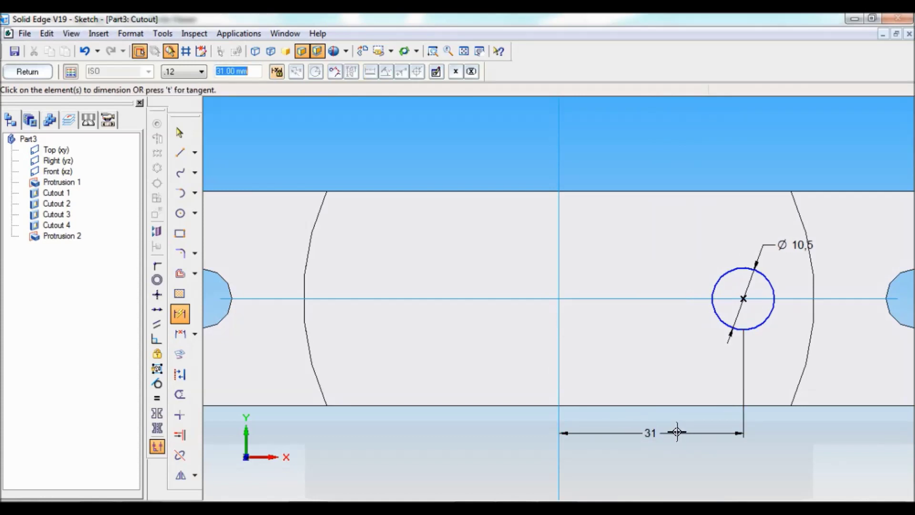
# Mirror the 10.5 mm circle about the transverse reference plane to get a matching circle at the block's other end.
pyautogui.click(181, 476)
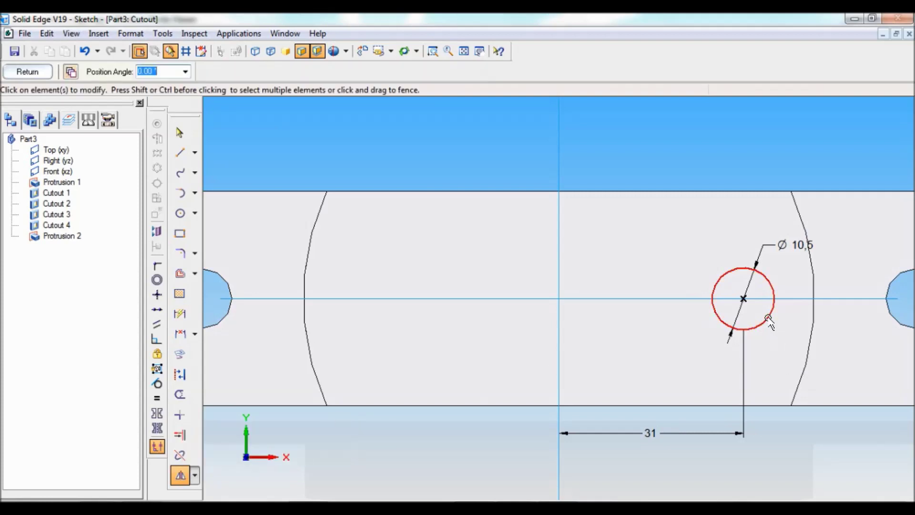
pyautogui.click(723, 320)
pyautogui.click(558, 252)
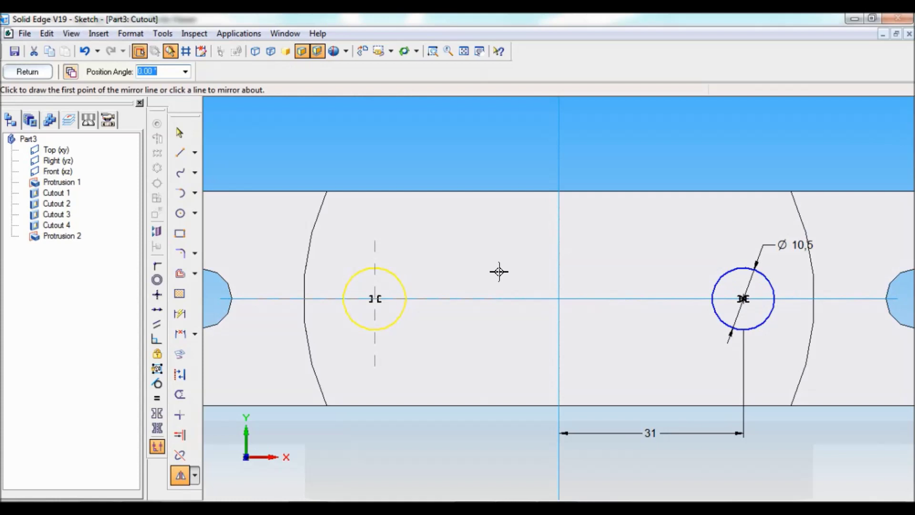
# Cut both circles about 118 mm downward through the raised block and base, and finish the cutout.
pyautogui.click(23, 72)
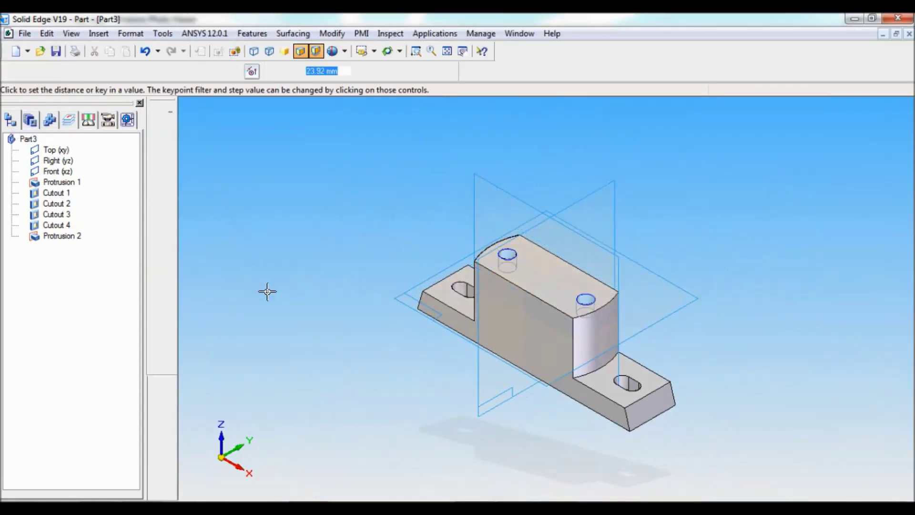
pyautogui.click(289, 422)
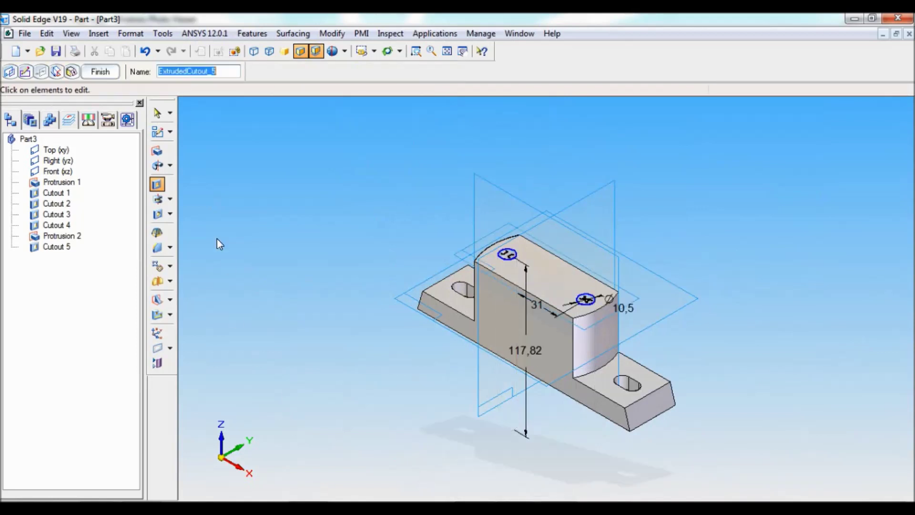
pyautogui.click(109, 74)
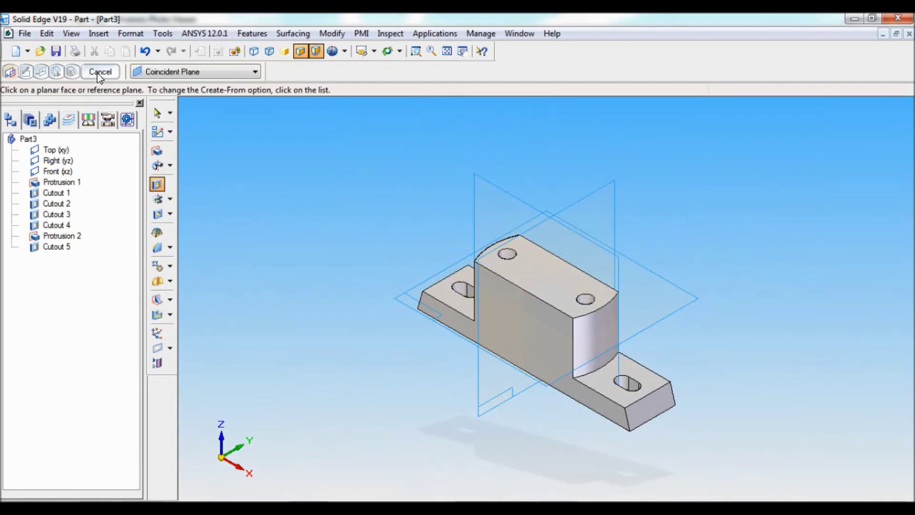
pyautogui.click(100, 74)
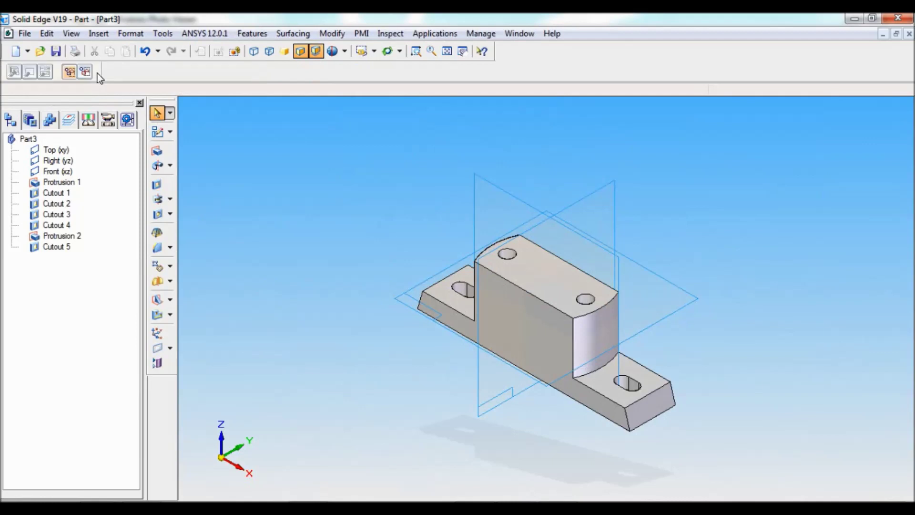
# Round the two curved edges where the raised block's ends meet the base with a 6 mm radius.
pyautogui.click(170, 248)
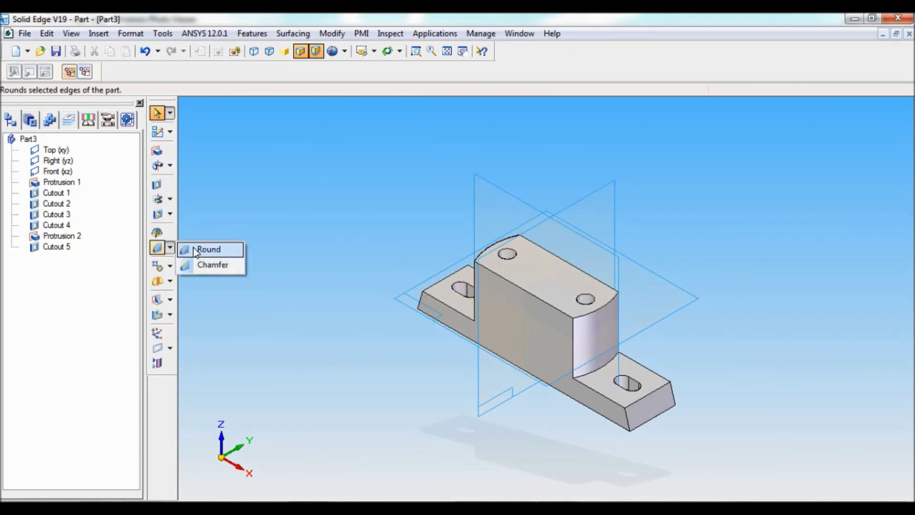
pyautogui.click(202, 249)
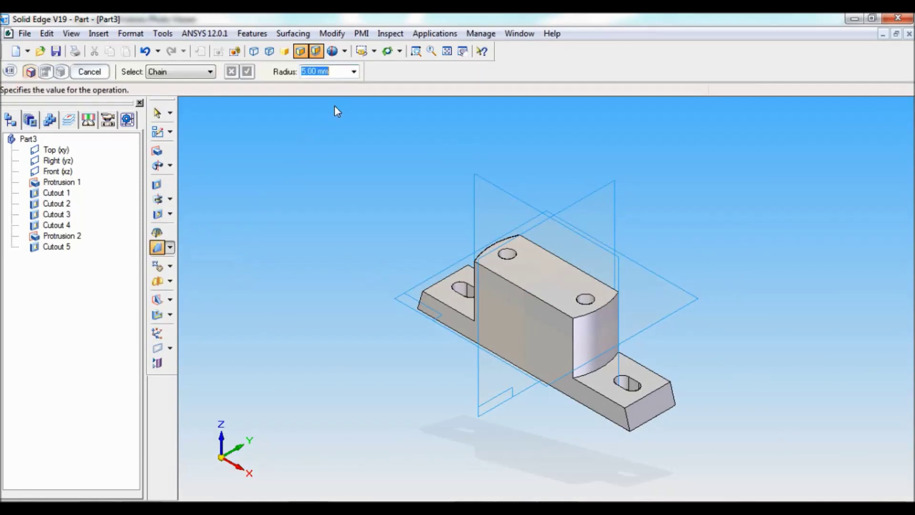
pyautogui.write('6')
pyautogui.press('Return')
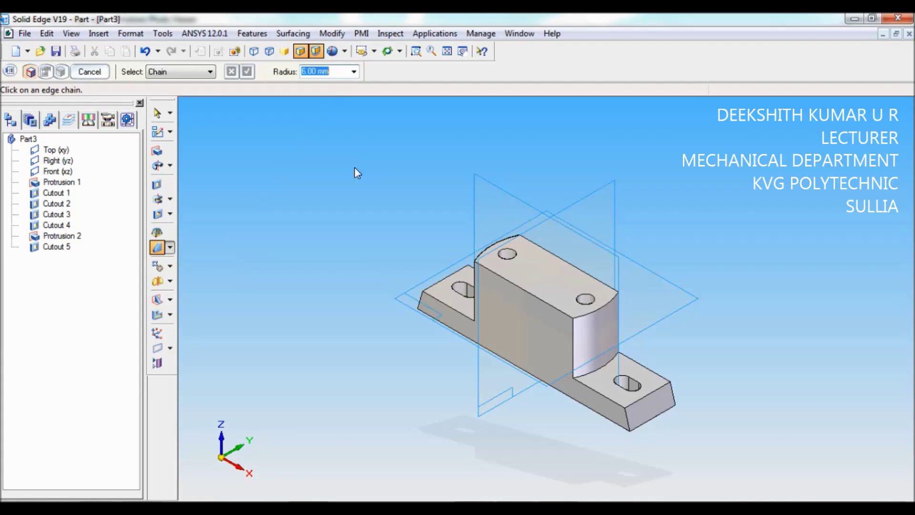
pyautogui.click(601, 368)
pyautogui.moveTo(336, 388); pyautogui.dragTo(404, 419, button='middle')
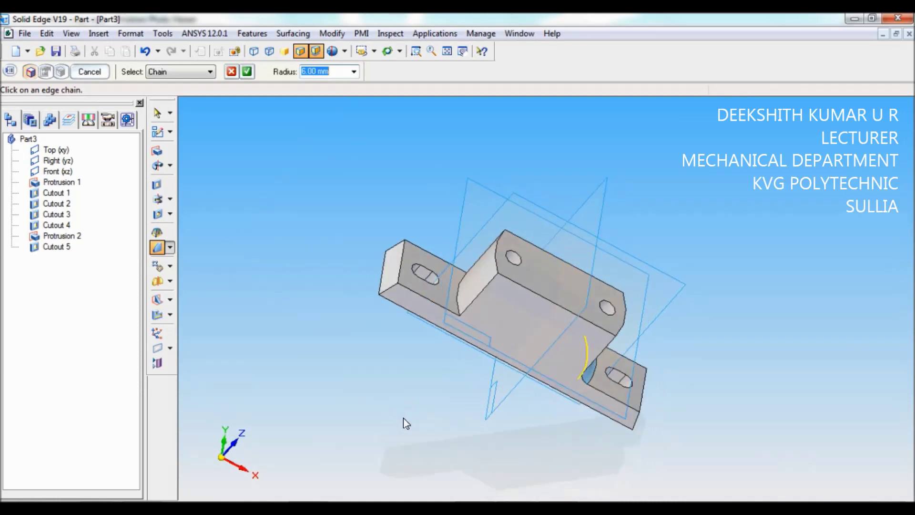
pyautogui.click(455, 301)
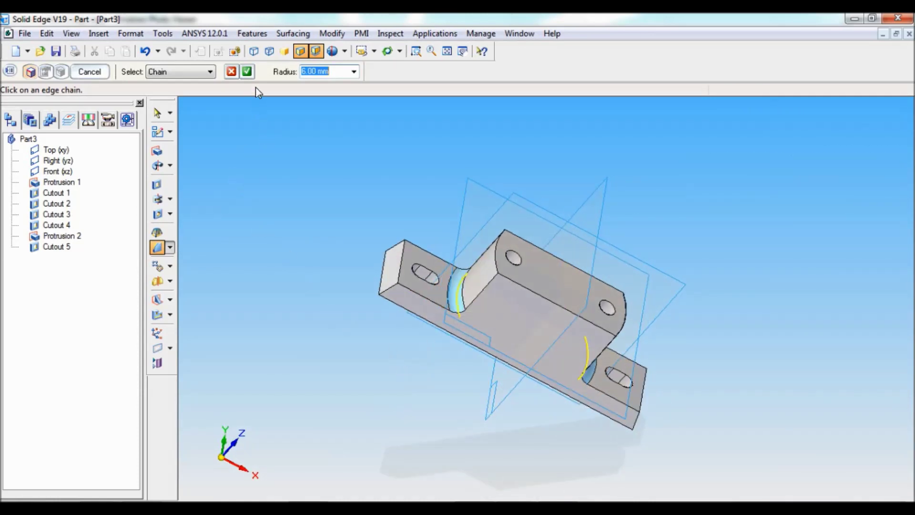
pyautogui.click(247, 71)
pyautogui.click(91, 72)
pyautogui.click(90, 72)
pyautogui.click(92, 72)
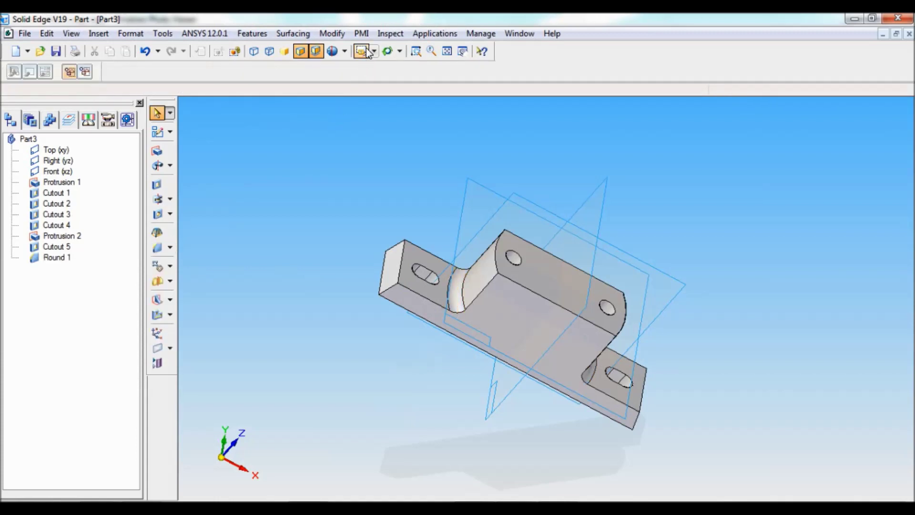
# Start a cutout sketch on the Front (xz) plane and draw a rectangle around the reference planes' crossing, within the raised block.
pyautogui.click(363, 51)
pyautogui.click(373, 101)
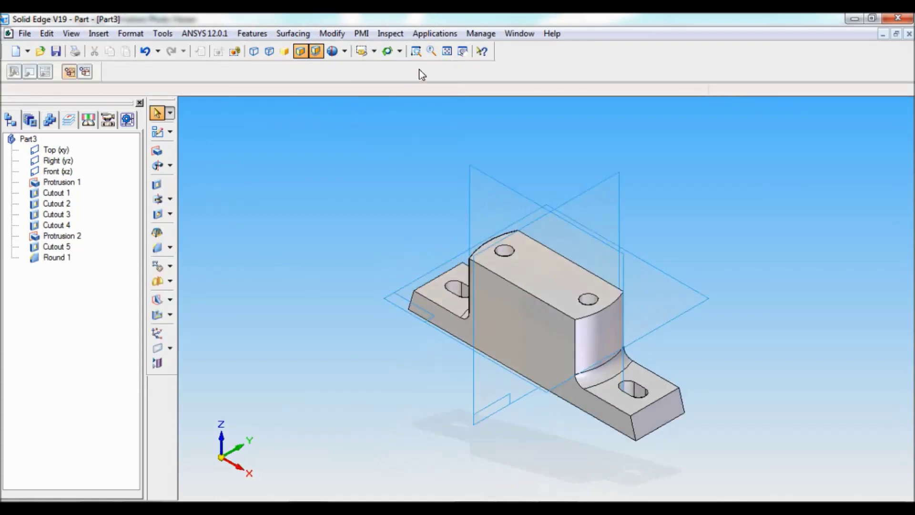
pyautogui.click(447, 51)
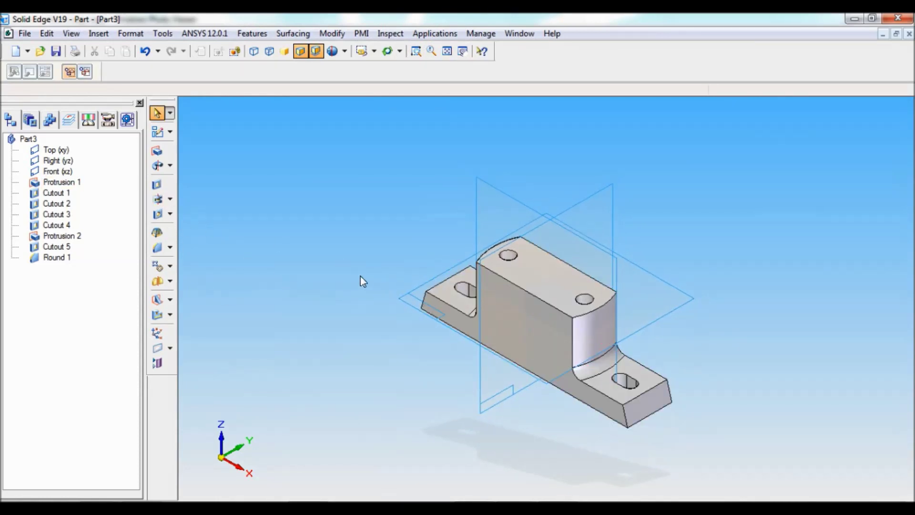
pyautogui.click(158, 185)
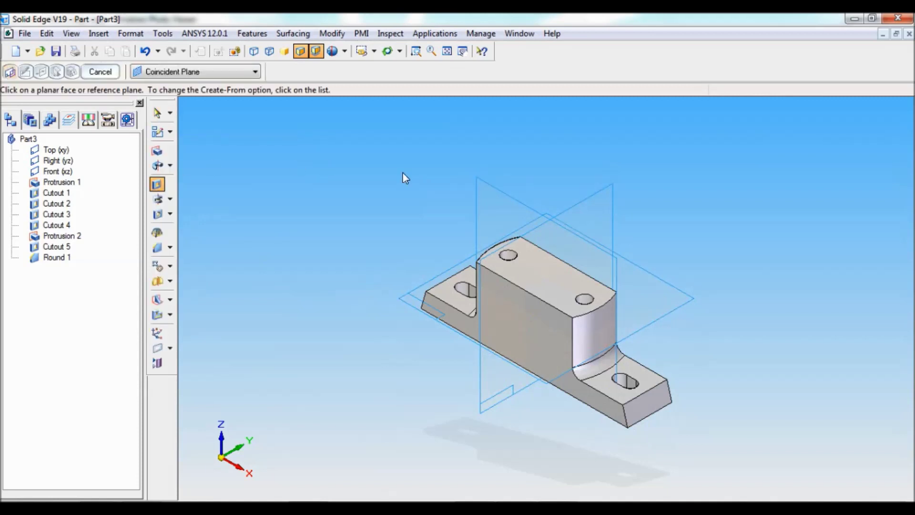
pyautogui.click(510, 193)
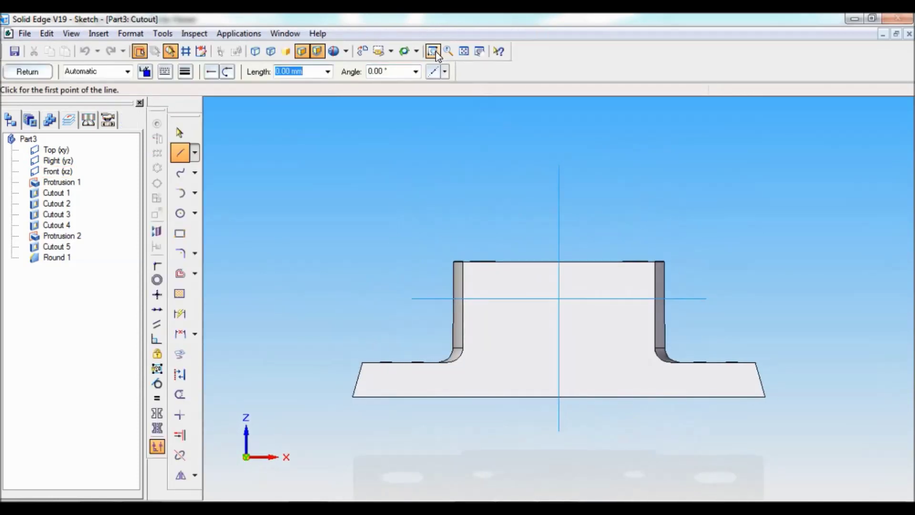
pyautogui.click(434, 52)
pyautogui.moveTo(404, 219); pyautogui.dragTo(721, 342)
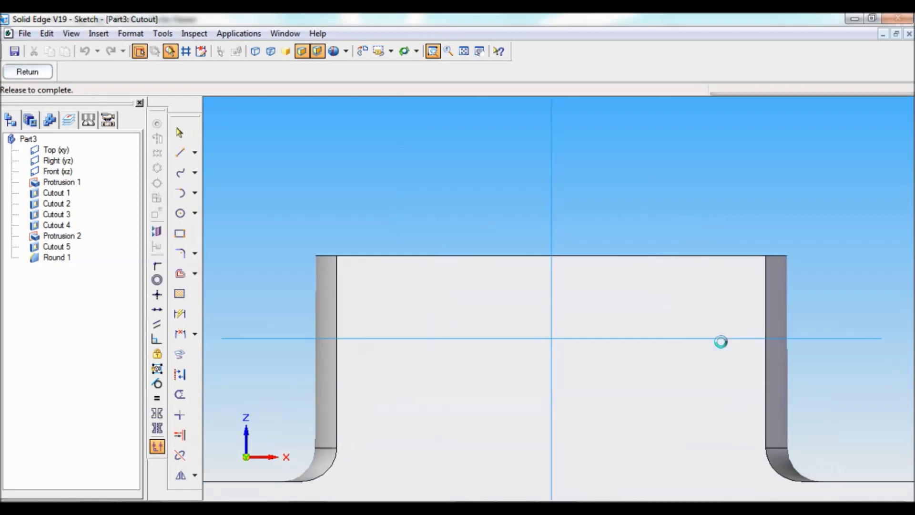
pyautogui.press('Escape')
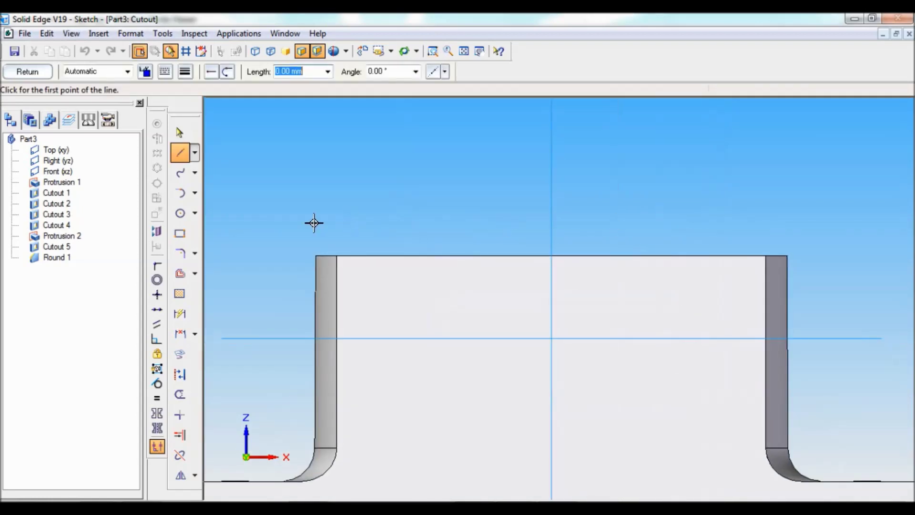
pyautogui.click(180, 233)
pyautogui.moveTo(439, 281)
pyautogui.mouseDown()
pyautogui.moveTo(562, 337)
pyautogui.moveTo(630, 385)
pyautogui.mouseUp()
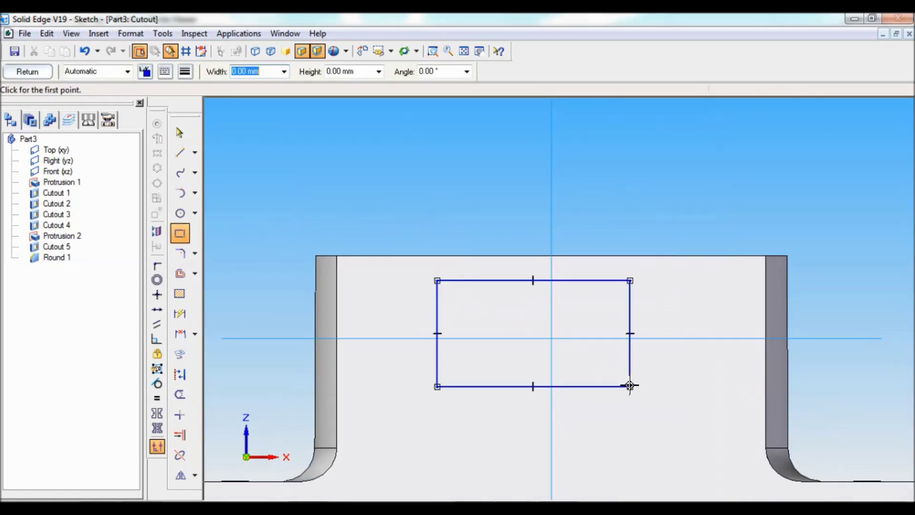
# Dimension the sketched rectangle to 44 mm wide and 12 mm high.
pyautogui.click(180, 314)
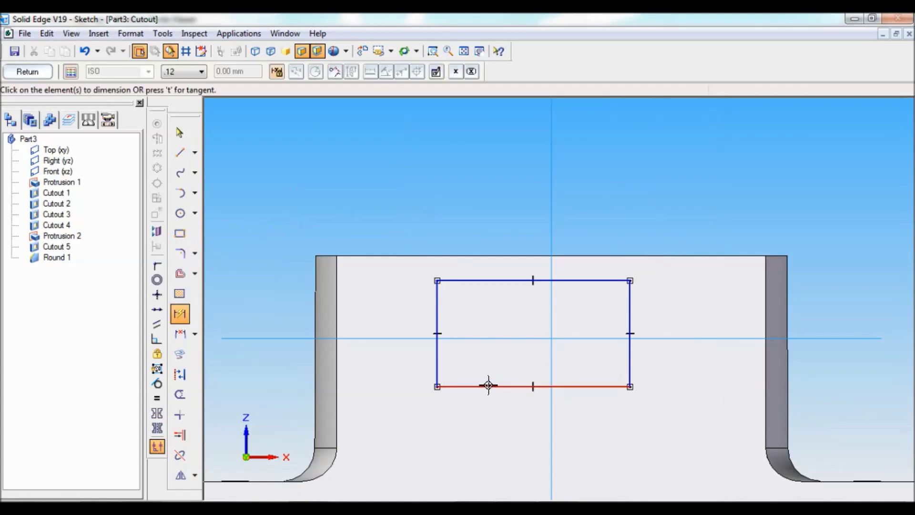
pyautogui.click(488, 385)
pyautogui.click(491, 418)
pyautogui.write('44')
pyautogui.press('Return')
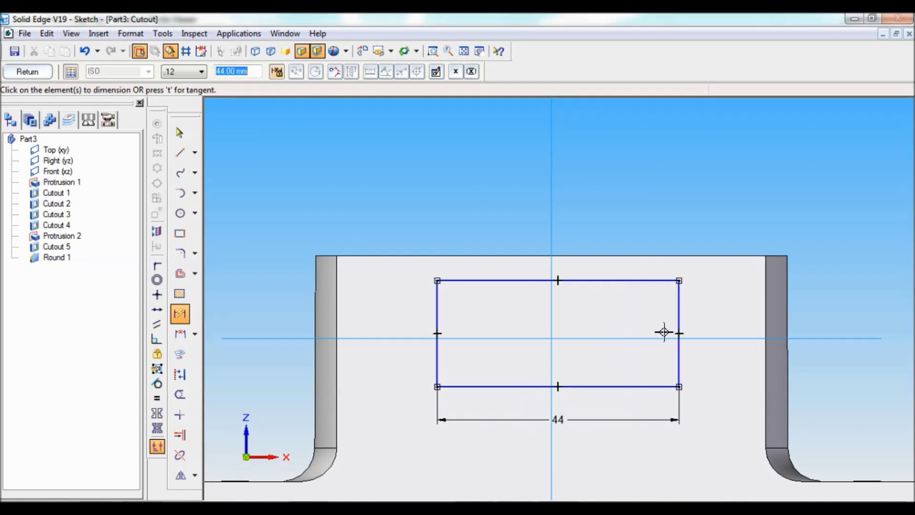
pyautogui.click(680, 303)
pyautogui.click(721, 305)
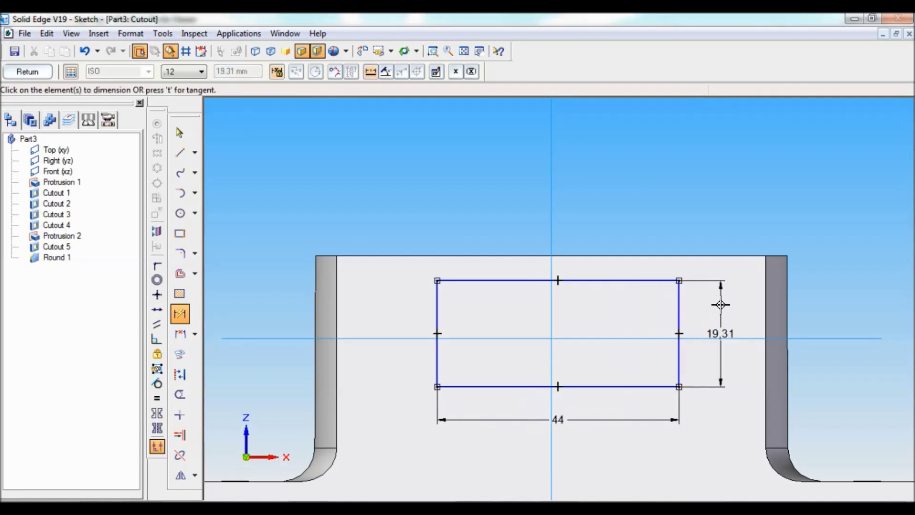
pyautogui.write('12')
pyautogui.press('Return')
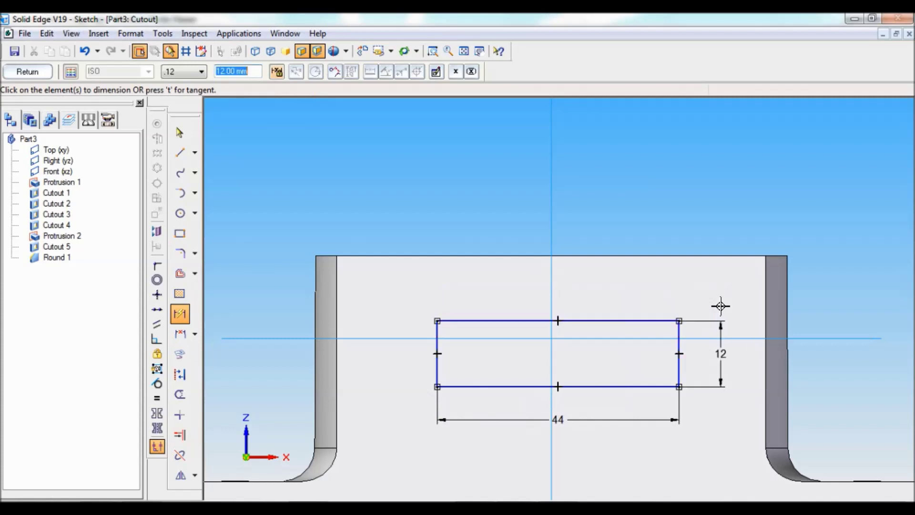
# Centre the rectangle by setting its side edge 44/2 mm from the vertical reference plane.
pyautogui.click(436, 341)
pyautogui.click(551, 353)
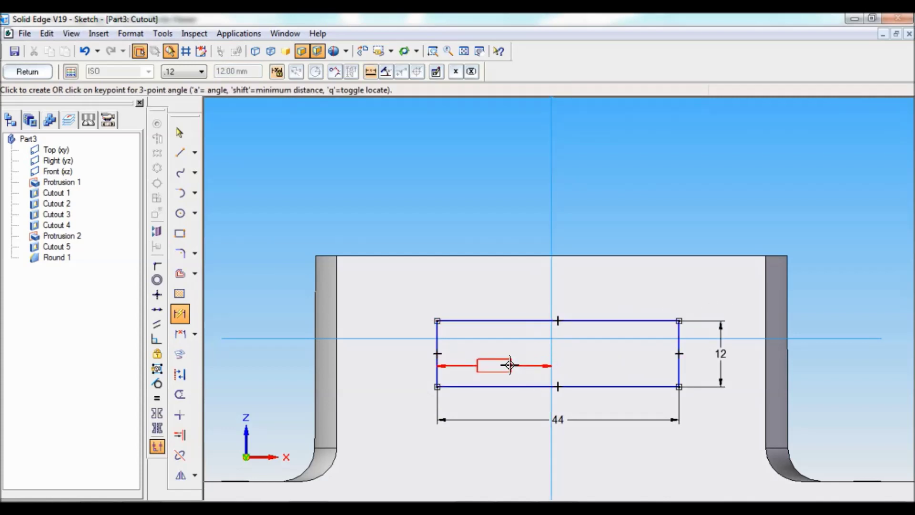
pyautogui.click(510, 367)
pyautogui.write('44/2')
pyautogui.press('Return')
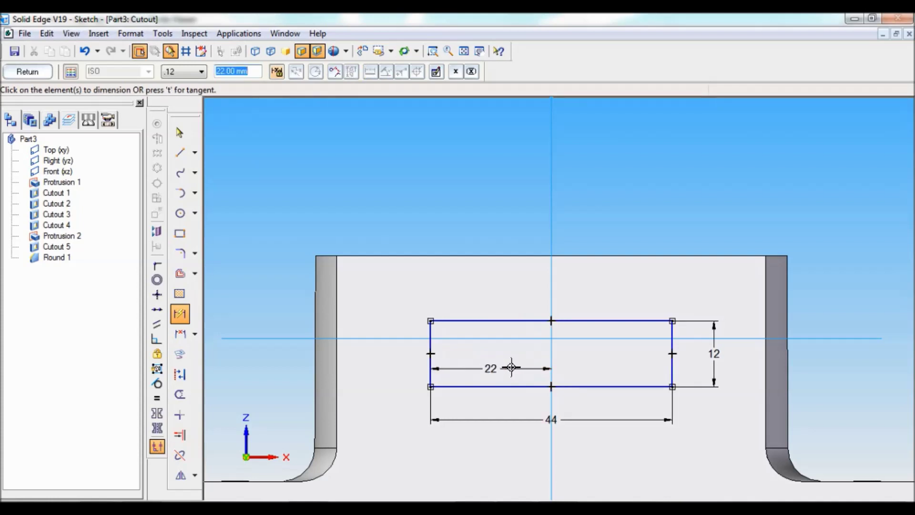
# Set the distance between the rectangle's upper edge and the raised block's top edge to 0 mm.
pyautogui.click(591, 320)
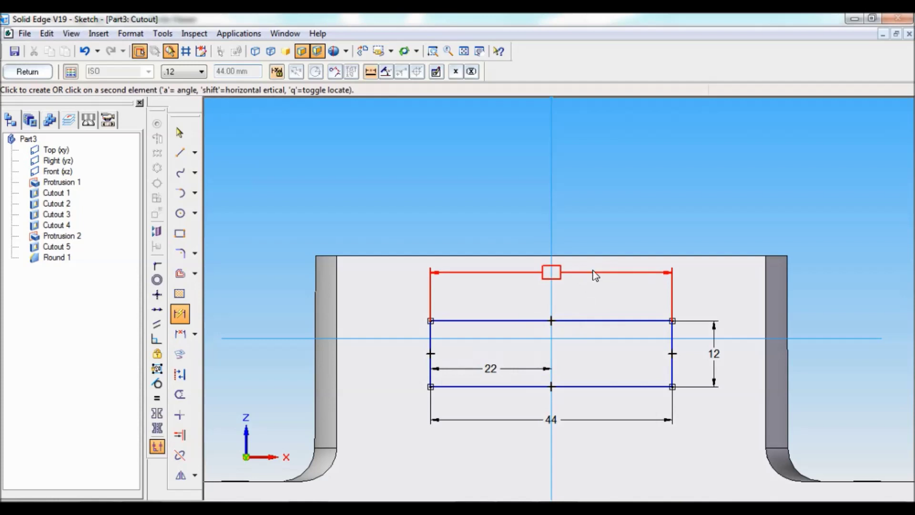
pyautogui.click(597, 256)
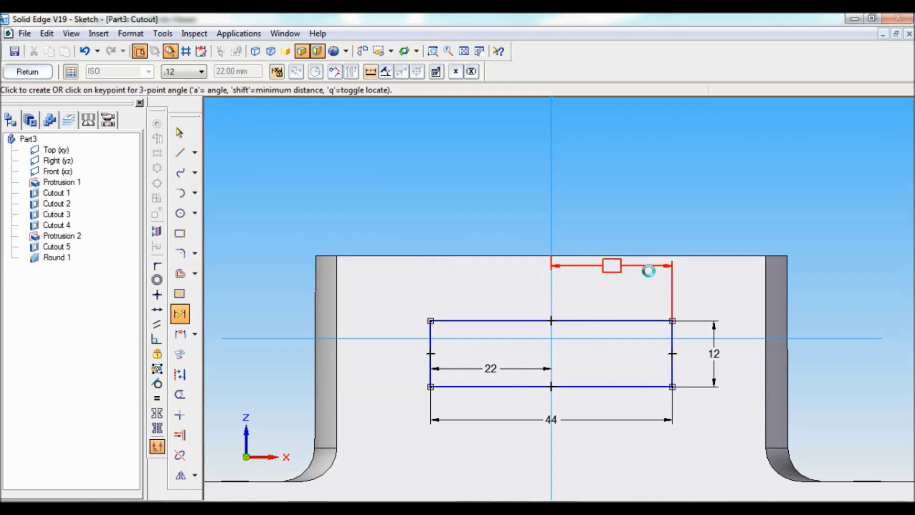
pyautogui.click(701, 277)
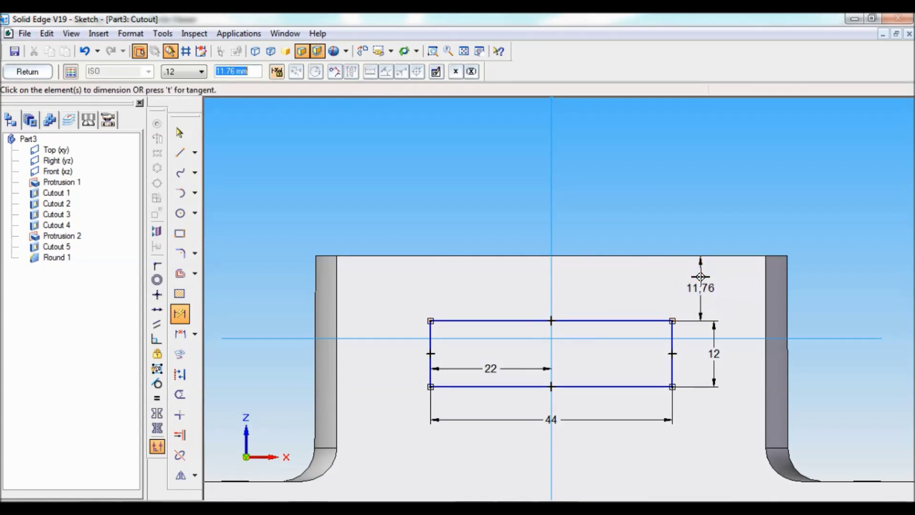
pyautogui.write('0')
pyautogui.press('Return')
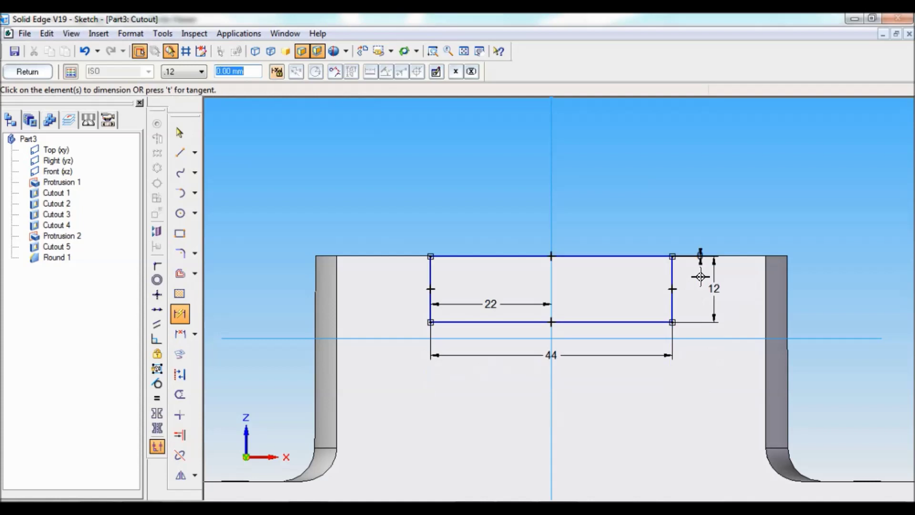
# Cut the 44 × 12 mm rectangle symmetrically through the raised block with a total extent of about 297 mm, and finish the cutout.
pyautogui.click(36, 74)
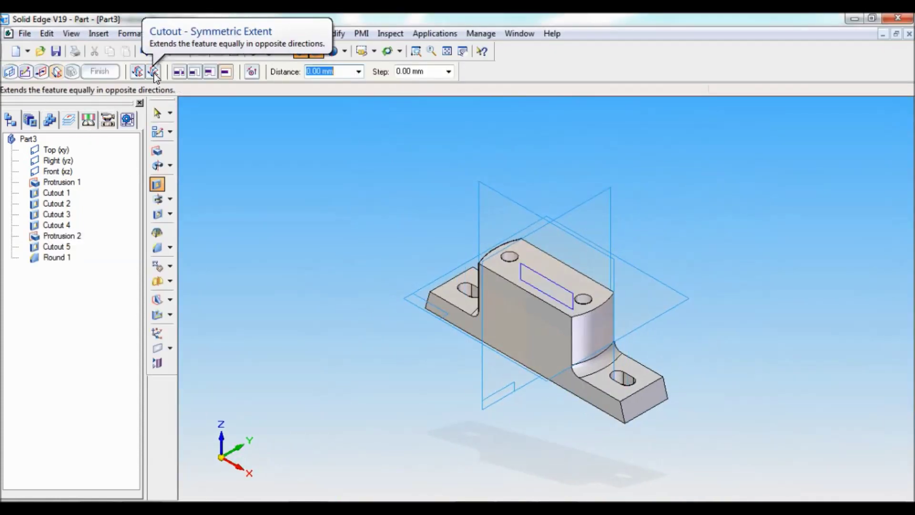
pyautogui.click(155, 77)
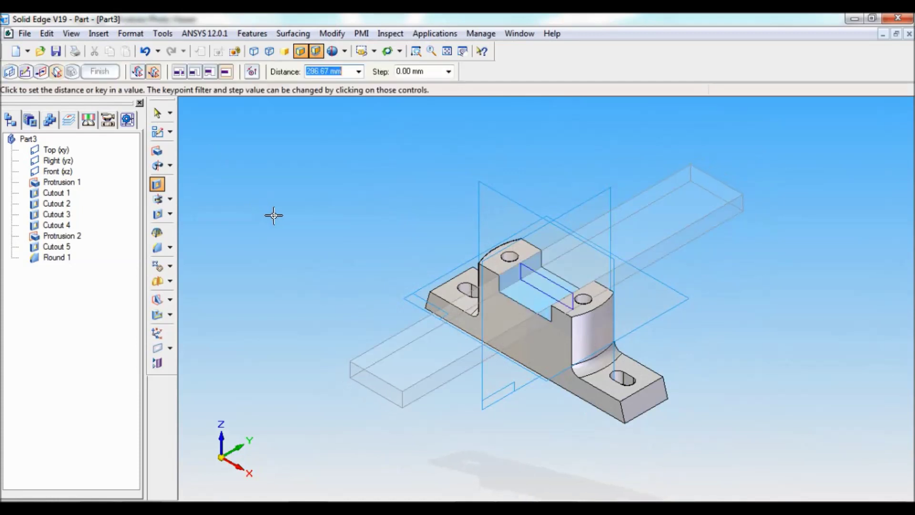
pyautogui.click(272, 213)
pyautogui.click(102, 73)
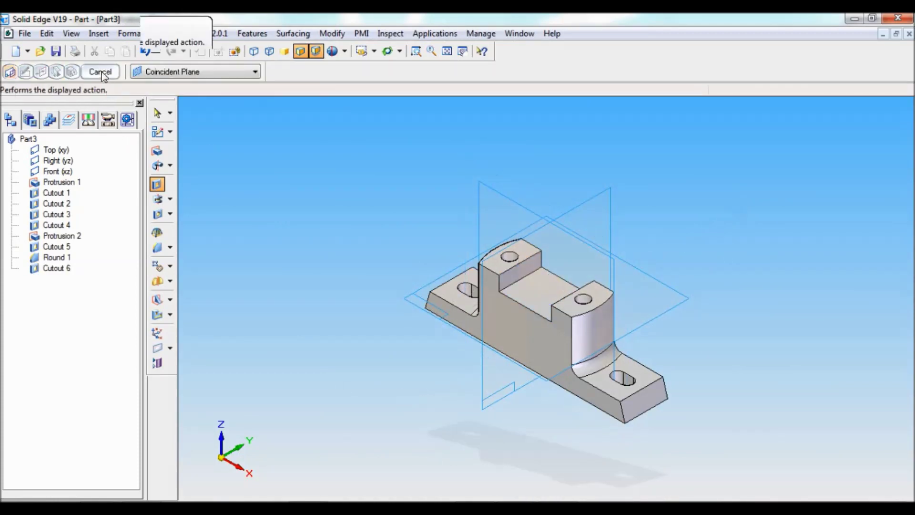
pyautogui.click(104, 76)
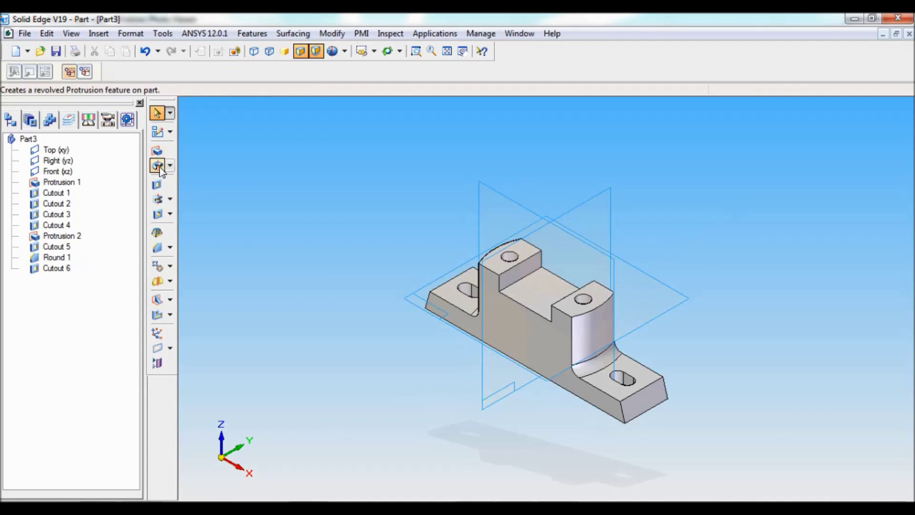
# Start a cutout sketch on the Front (xz) plane and draw a rectangle about 32 mm wide just below the recess floor.
pyautogui.click(157, 184)
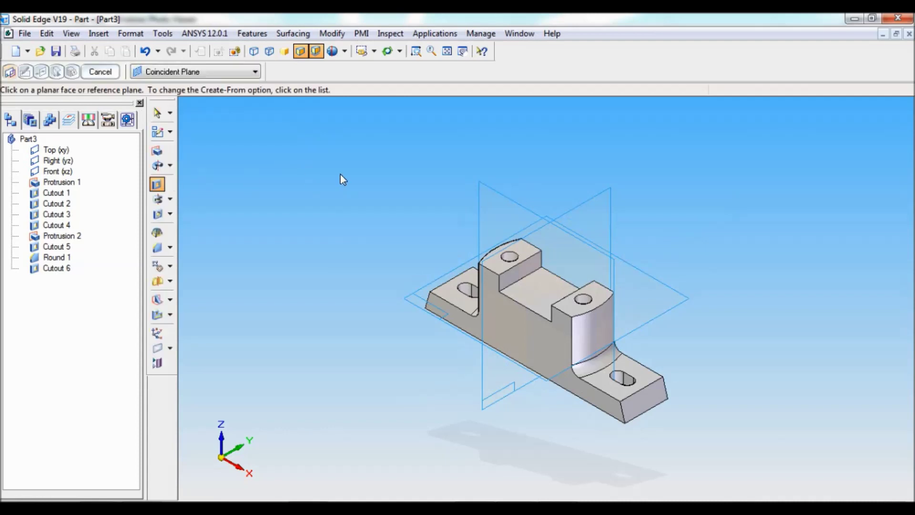
pyautogui.click(497, 195)
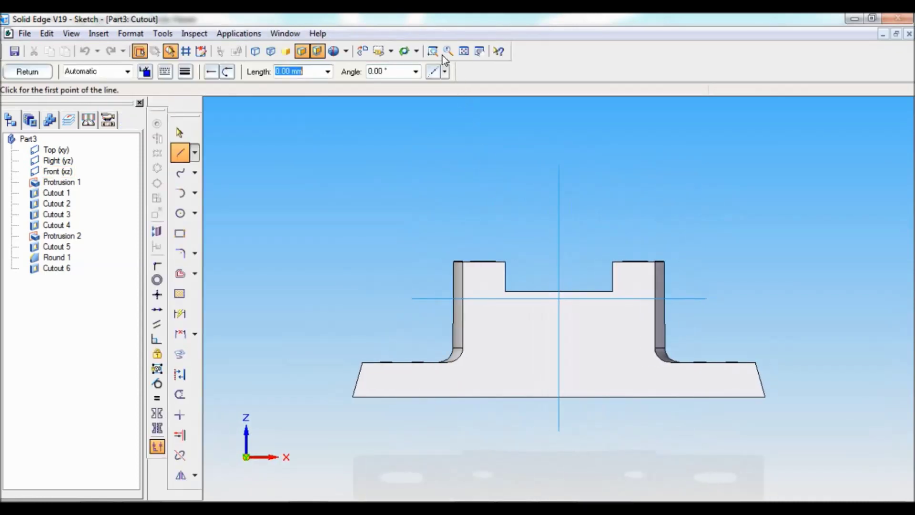
pyautogui.click(433, 51)
pyautogui.moveTo(425, 233); pyautogui.dragTo(720, 330)
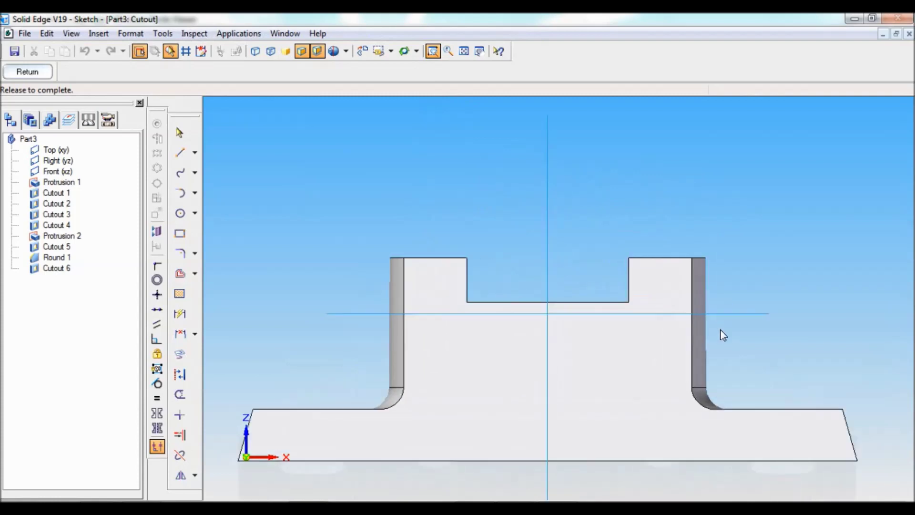
pyautogui.press('l')
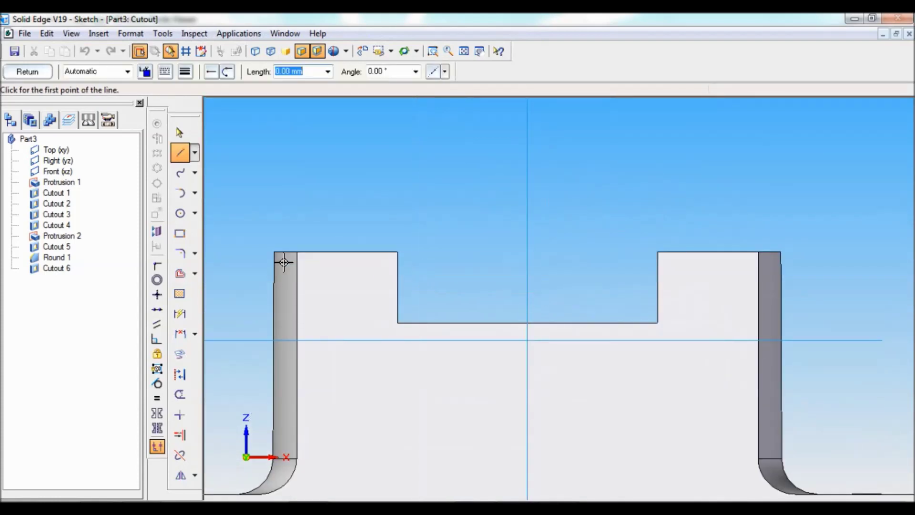
pyautogui.click(179, 237)
pyautogui.moveTo(437, 353); pyautogui.dragTo(623, 387)
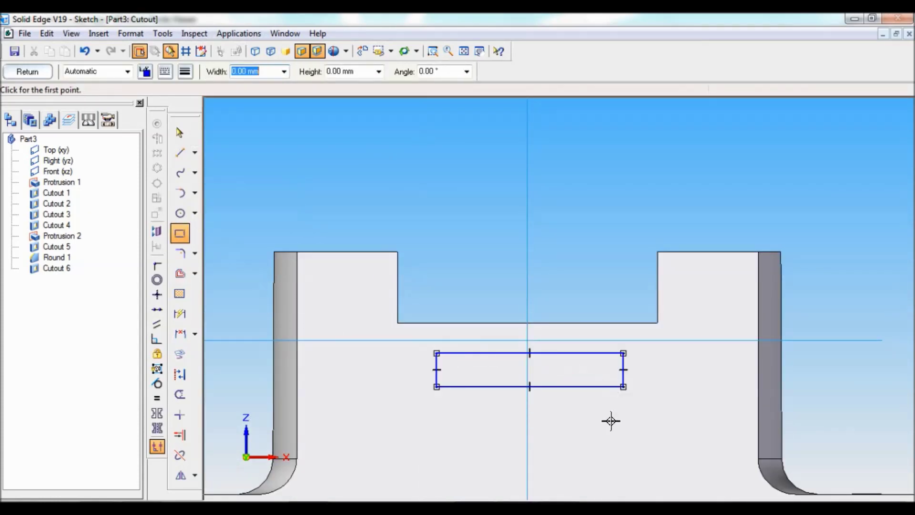
# Dimension the new rectangle to 38 mm wide and 3 mm high.
pyautogui.click(180, 314)
pyautogui.click(474, 387)
pyautogui.click(477, 405)
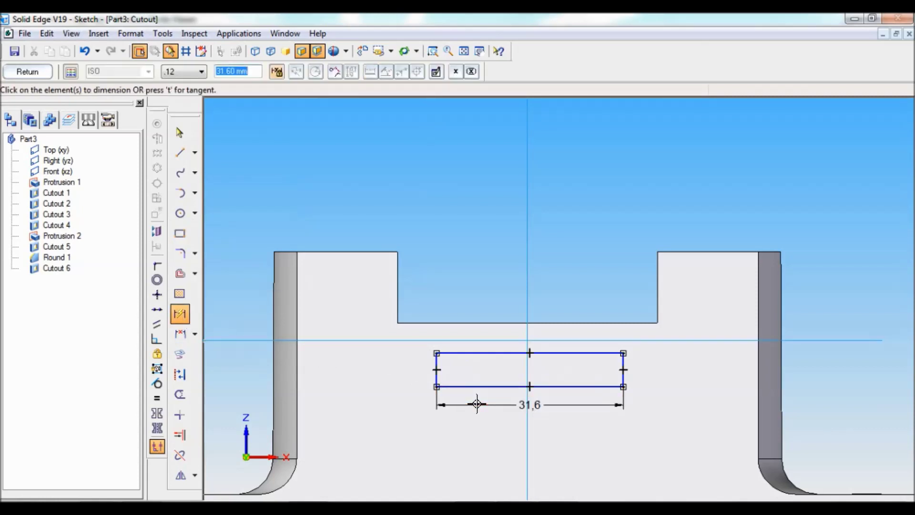
pyautogui.write('38')
pyautogui.press('Return')
pyautogui.click(661, 361)
pyautogui.click(702, 370)
pyautogui.write('3')
pyautogui.press('Return')
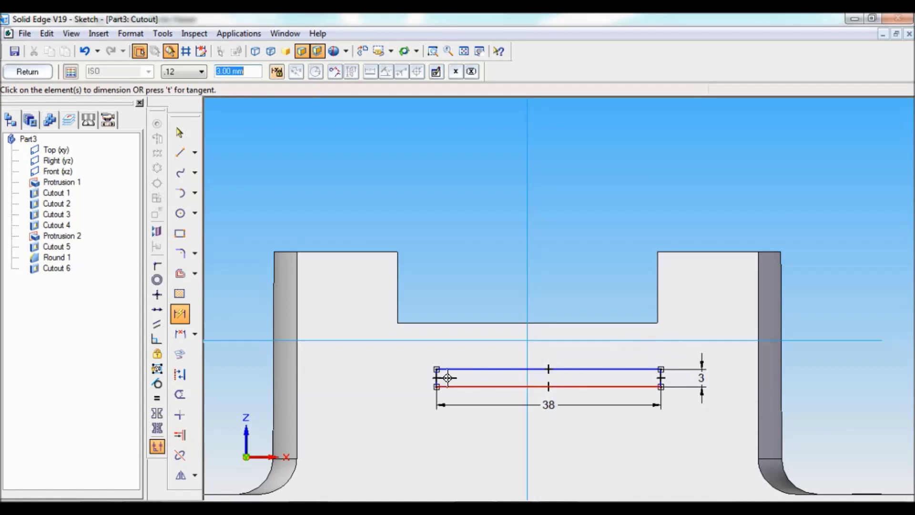
# Centre the 38 mm rectangle by setting its side edge 38/2 mm from the vertical reference plane.
pyautogui.click(436, 378)
pyautogui.click(528, 352)
pyautogui.click(498, 427)
pyautogui.write('38/2')
pyautogui.press('Return')
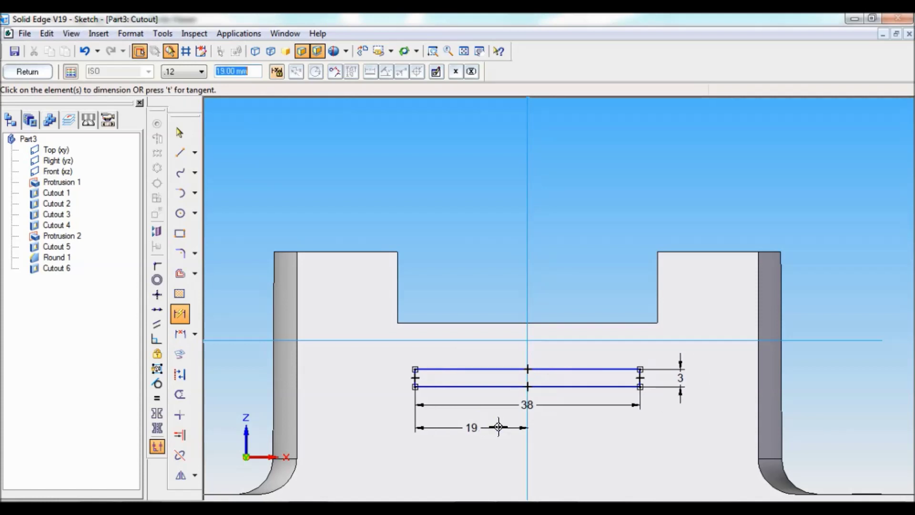
# Set the distance between the 38 mm rectangle's upper edge and the recess floor to 0 mm.
pyautogui.click(549, 369)
pyautogui.click(547, 324)
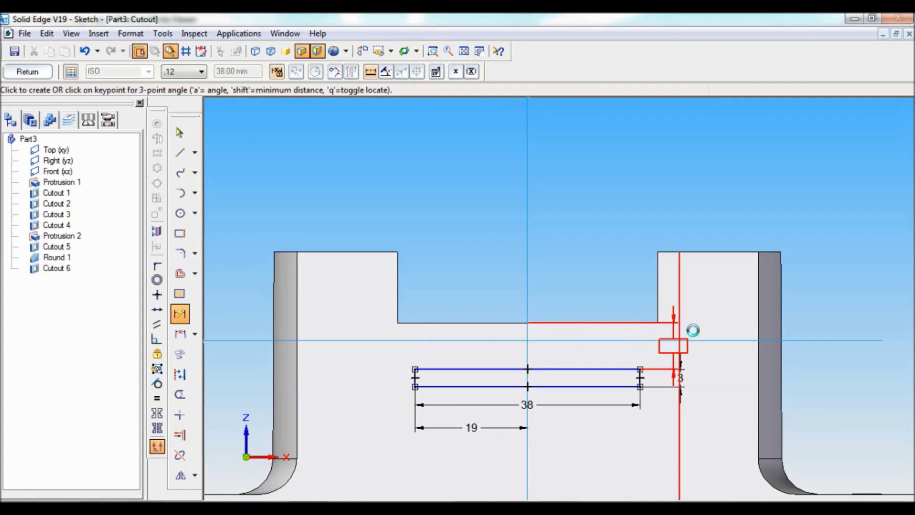
pyautogui.click(726, 329)
pyautogui.write('0')
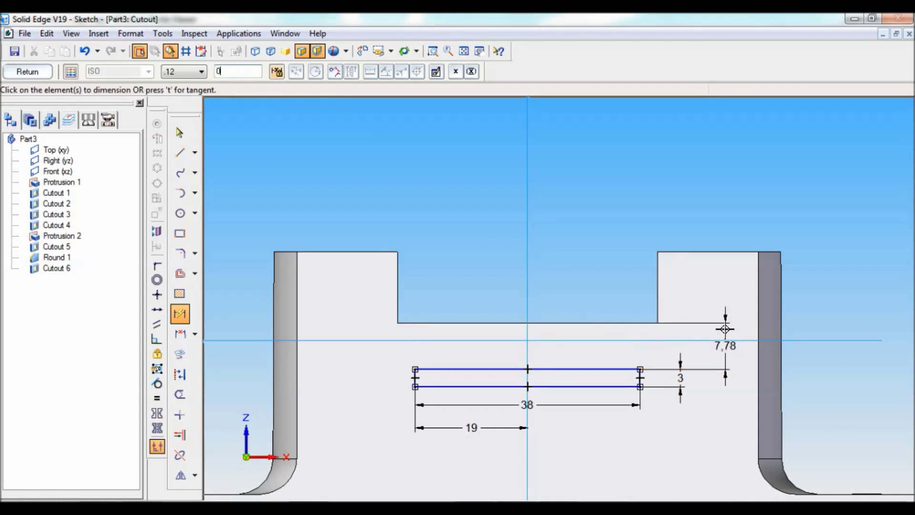
pyautogui.press('Return')
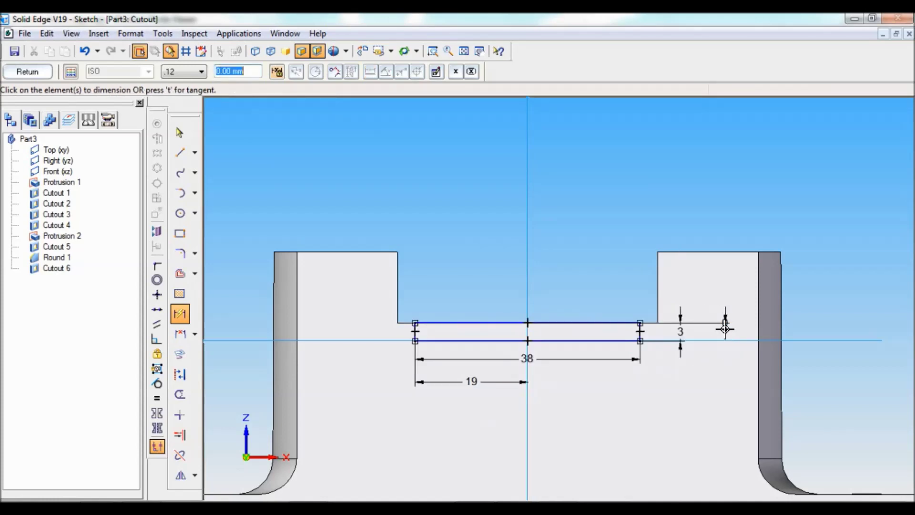
# Cut the 38 × 3 mm rectangle symmetrically through the block with a total extent of about 223 mm, and finish the cutout.
pyautogui.click(28, 72)
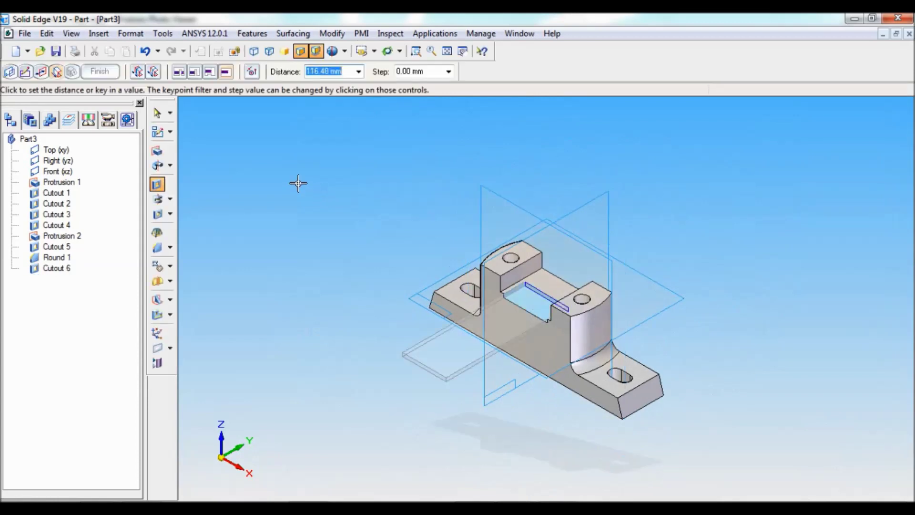
pyautogui.click(154, 72)
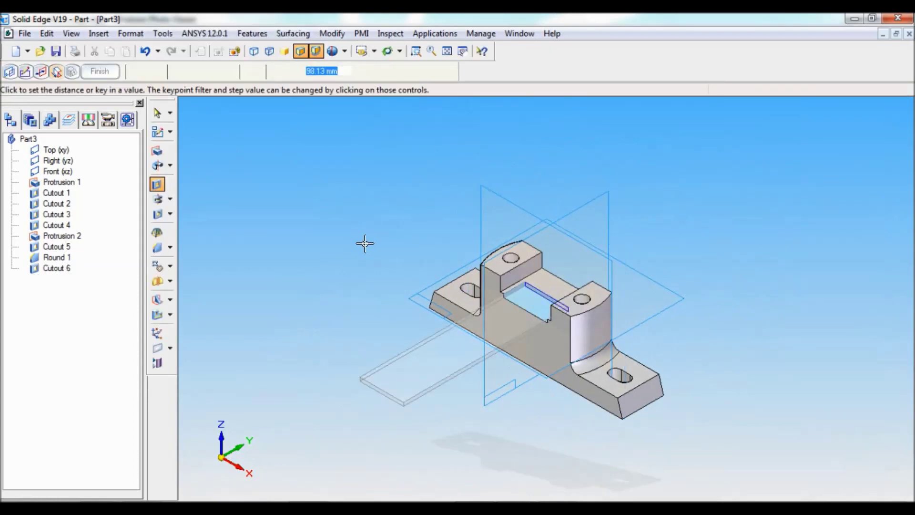
pyautogui.click(345, 246)
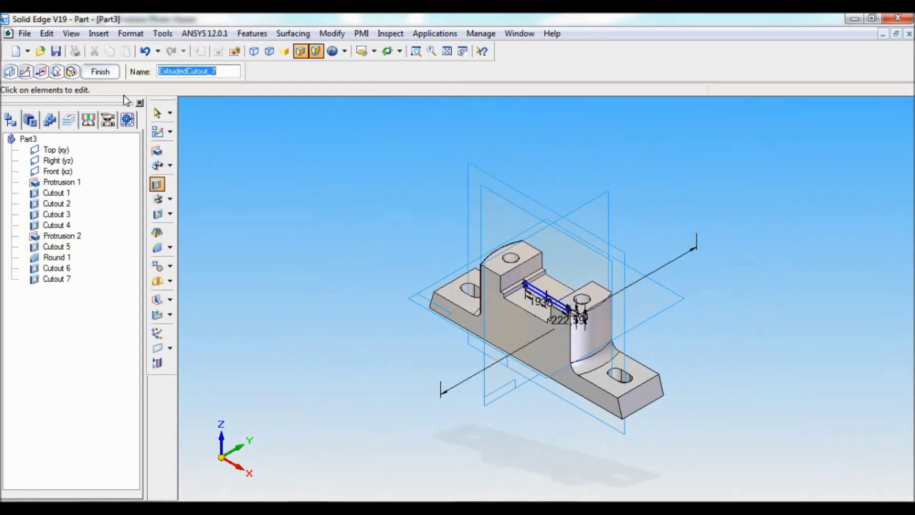
pyautogui.click(100, 71)
pyautogui.click(100, 72)
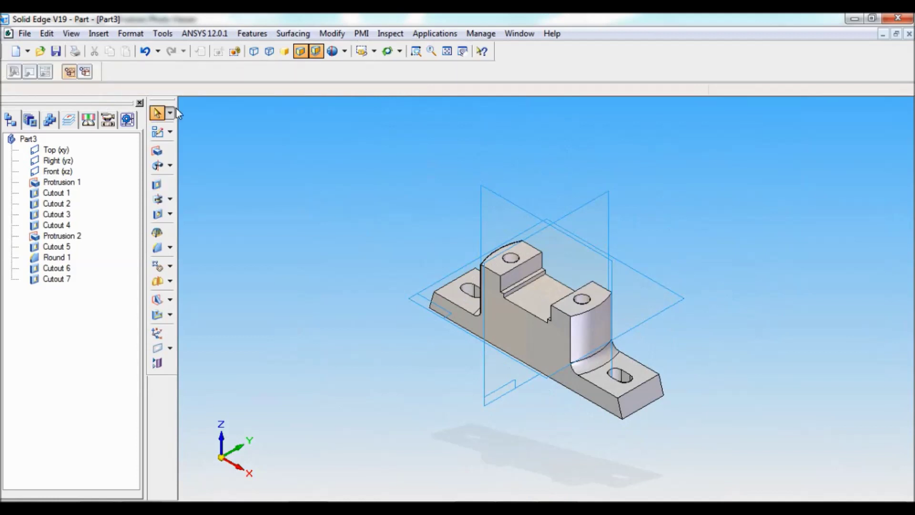
# Start a cutout sketch on the Front (xz) plane and draw a 38 mm diameter circle centred on the reference planes' crossing.
pyautogui.click(158, 186)
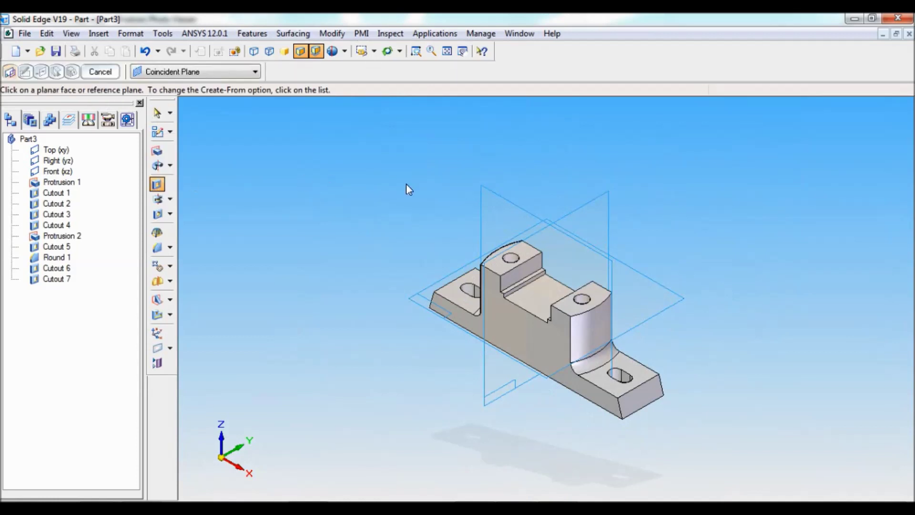
pyautogui.click(502, 199)
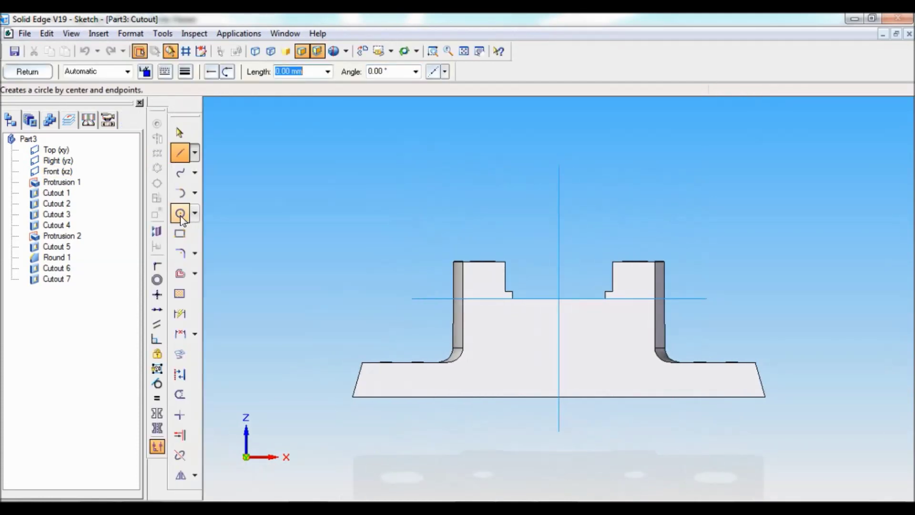
pyautogui.click(181, 214)
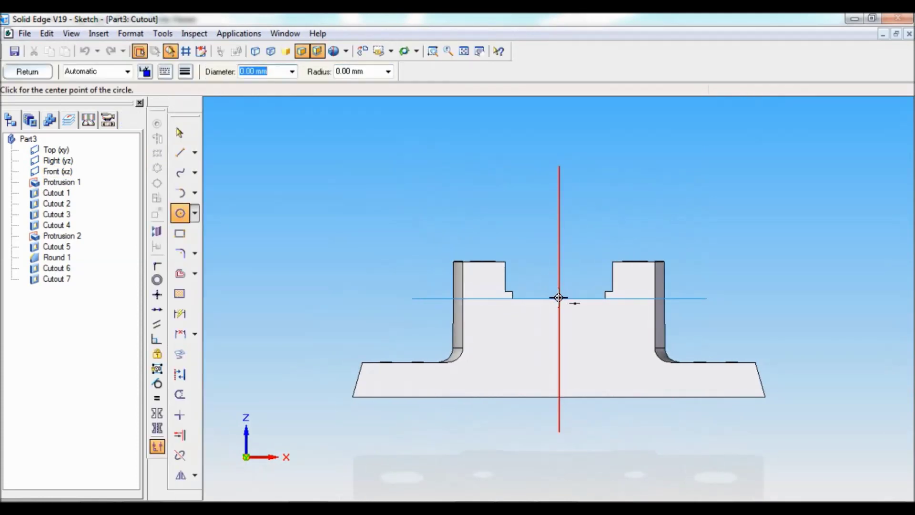
pyautogui.click(559, 298)
pyautogui.write('3')
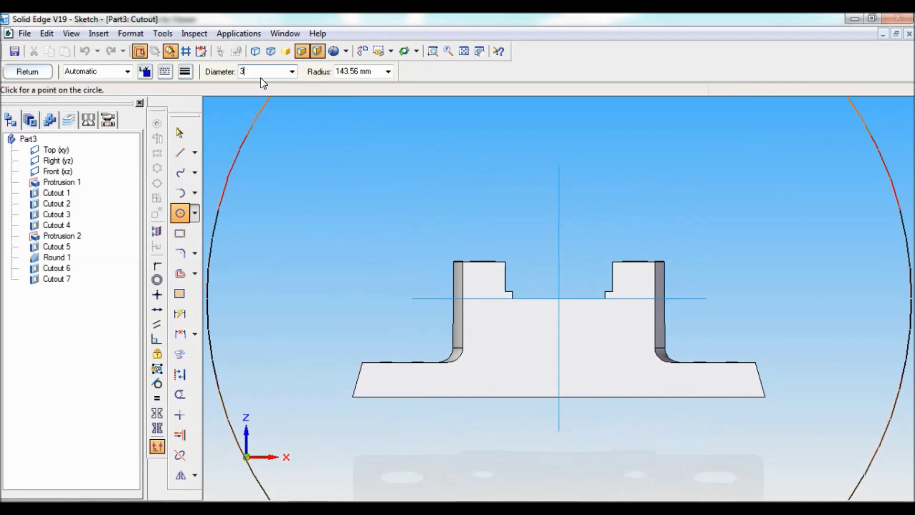
pyautogui.write('8')
pyautogui.press('Return')
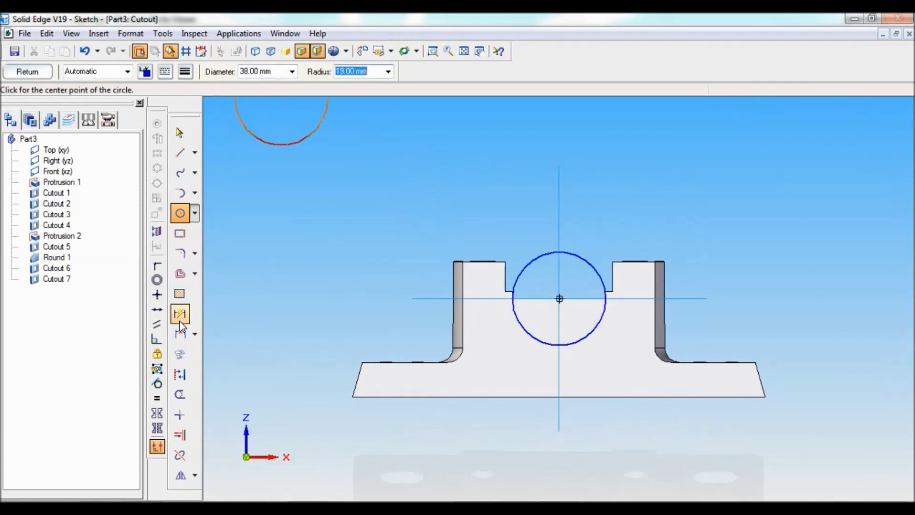
# Add a diameter dimension to the circle, placed above the block.
pyautogui.click(180, 314)
pyautogui.click(581, 256)
pyautogui.click(584, 223)
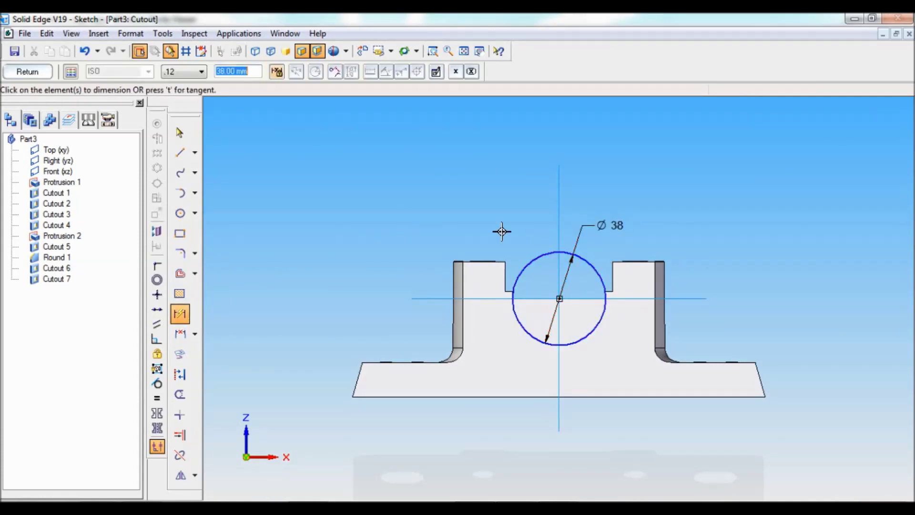
# Cut the 38 mm circle symmetrically through the block with a total extent of about 283 mm, and finish the cutout.
pyautogui.click(30, 72)
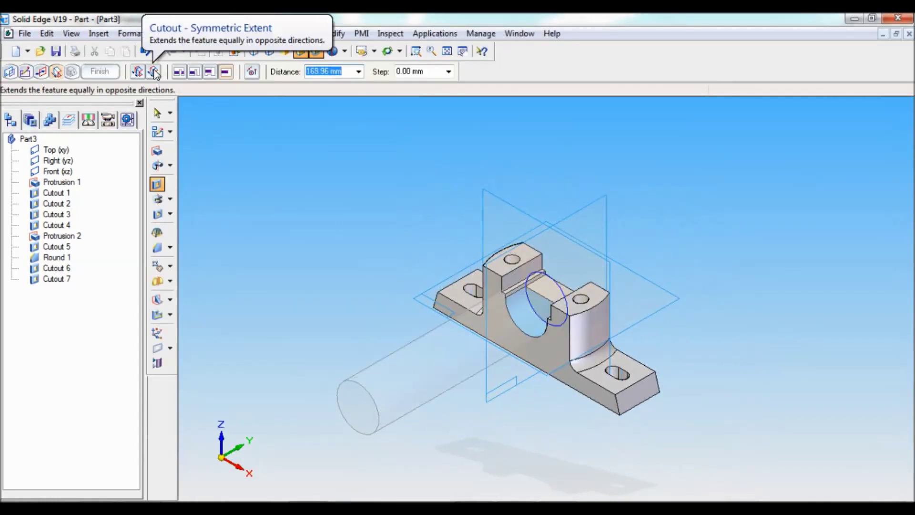
pyautogui.click(154, 71)
pyautogui.click(268, 207)
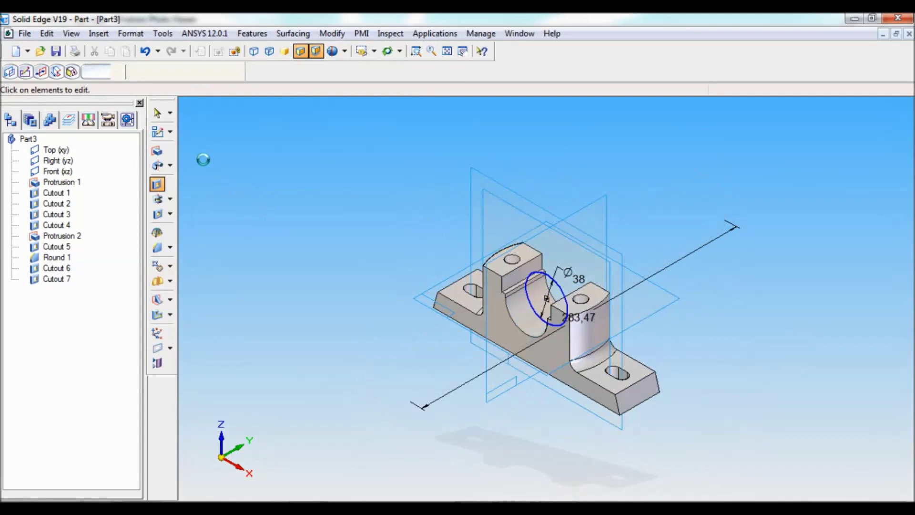
pyautogui.click(98, 73)
pyautogui.click(99, 74)
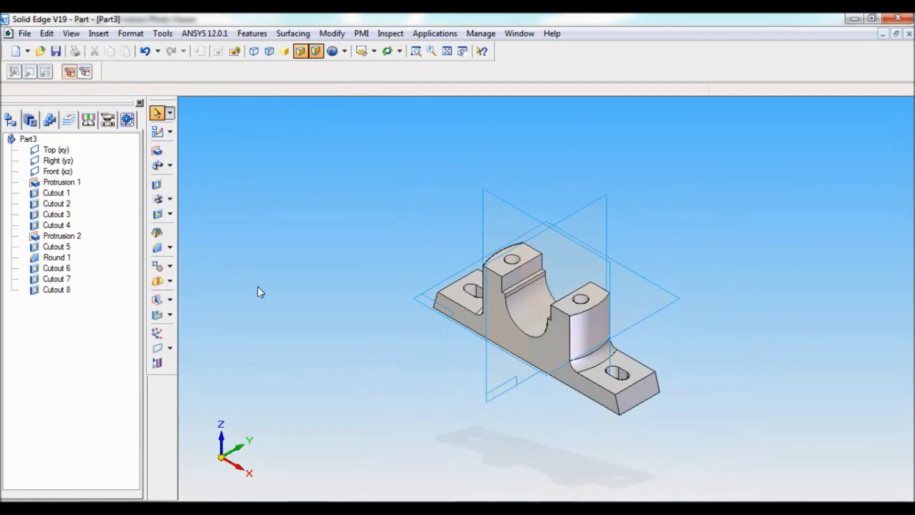
# Consult the plummer block drawing in Windows Photo Viewer, and define a hole in Solid Edge from the 1/8 Simple settings with mm units and 6 mm diameter.
pyautogui.click(400, 406)
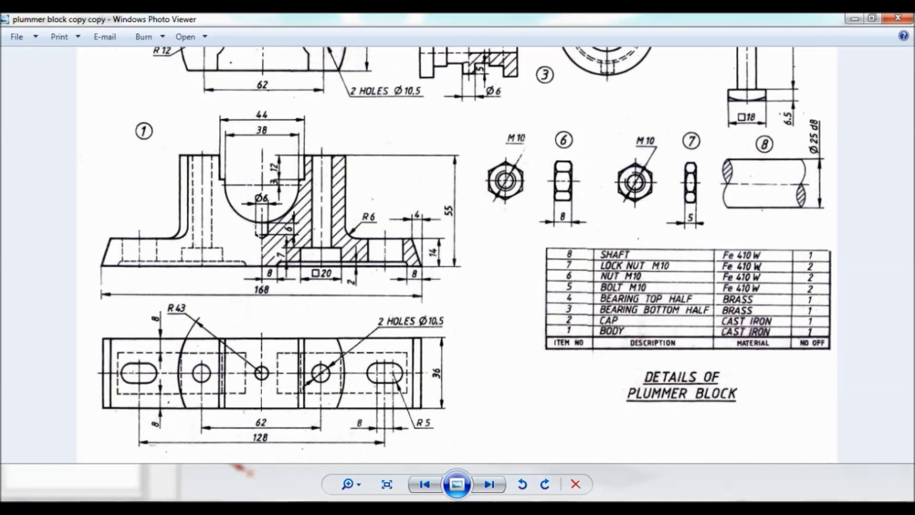
pyautogui.click(470, 441)
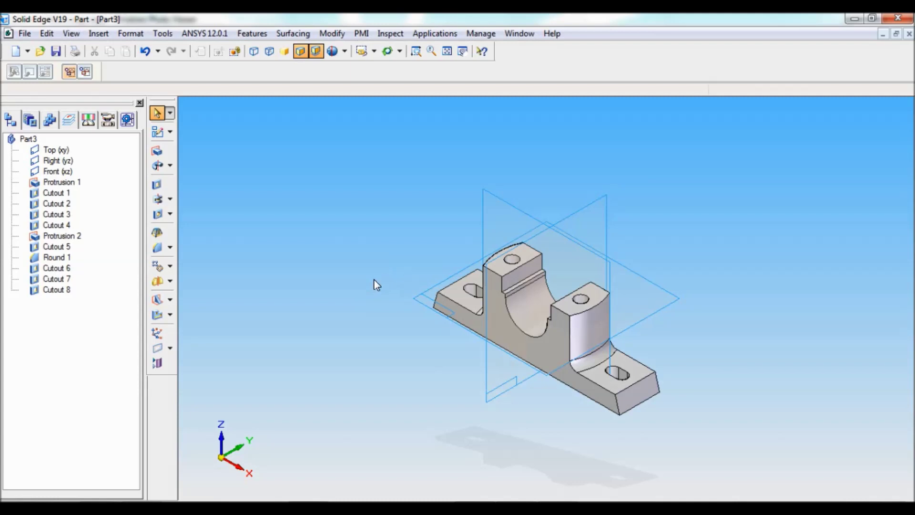
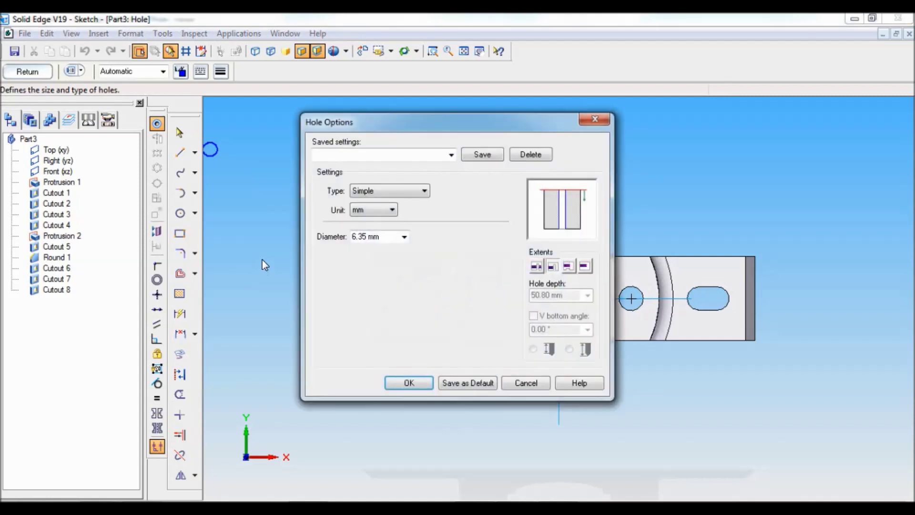
pyautogui.click(451, 155)
pyautogui.click(344, 205)
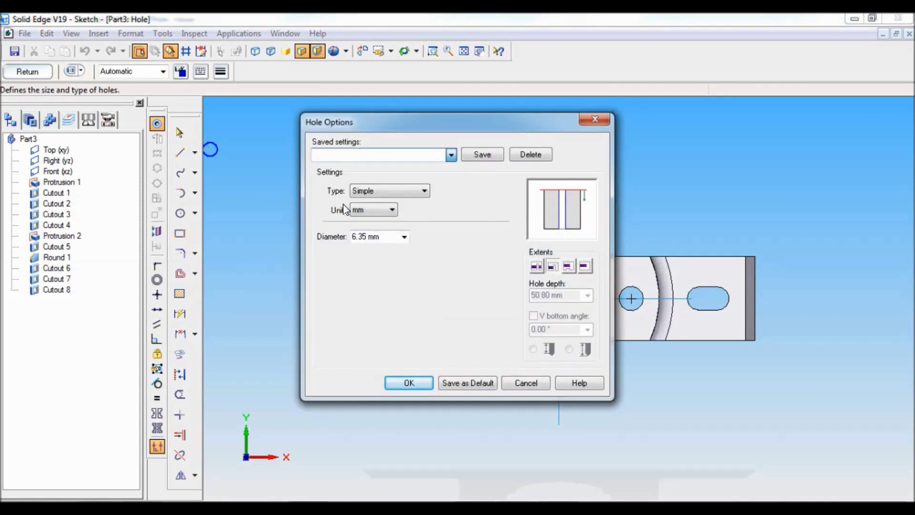
pyautogui.click(370, 211)
pyautogui.click(365, 230)
pyautogui.doubleClick(369, 236)
pyautogui.write('6')
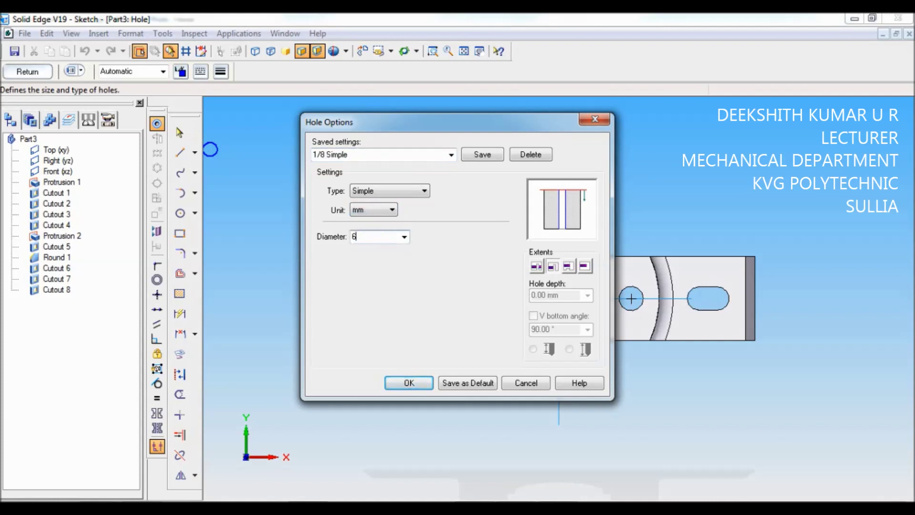
# Give the hole a finite extent with depth (38/2)+6 mm and a 118° V bottom angle, and accept the hole options.
pyautogui.click(586, 267)
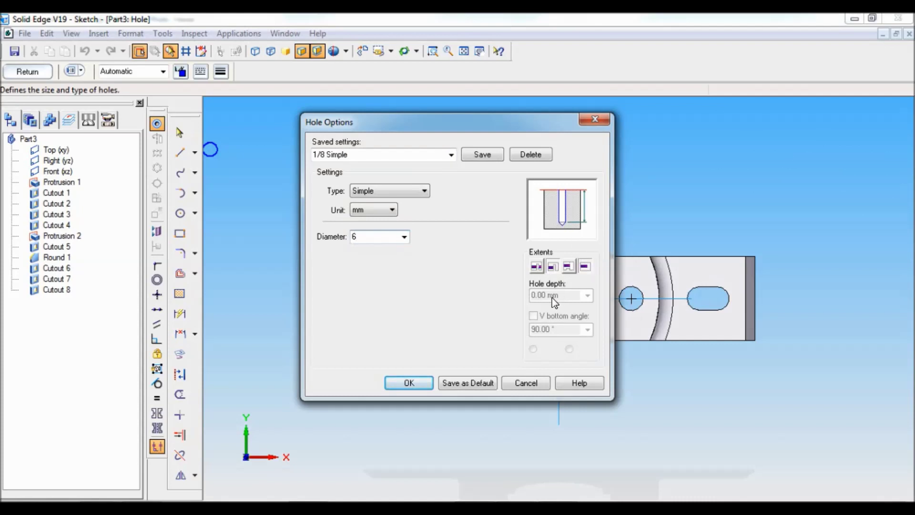
pyautogui.click(542, 296)
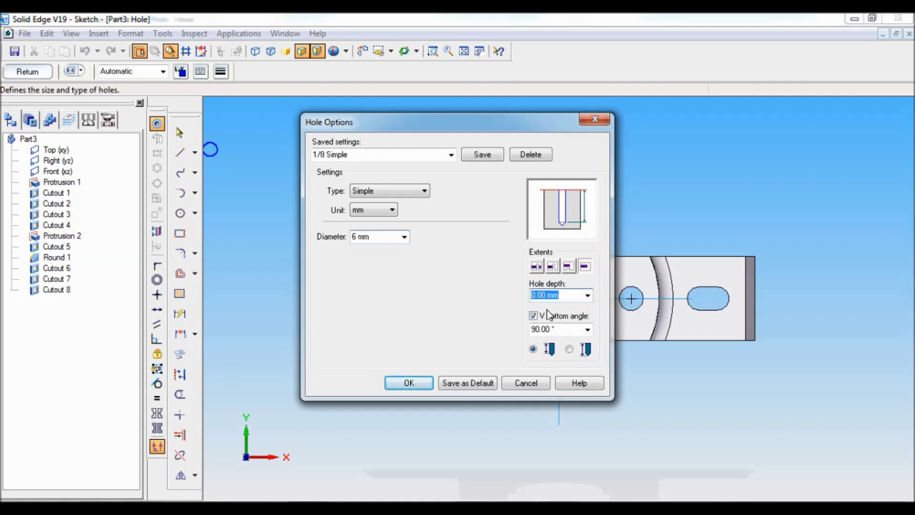
pyautogui.write('1')
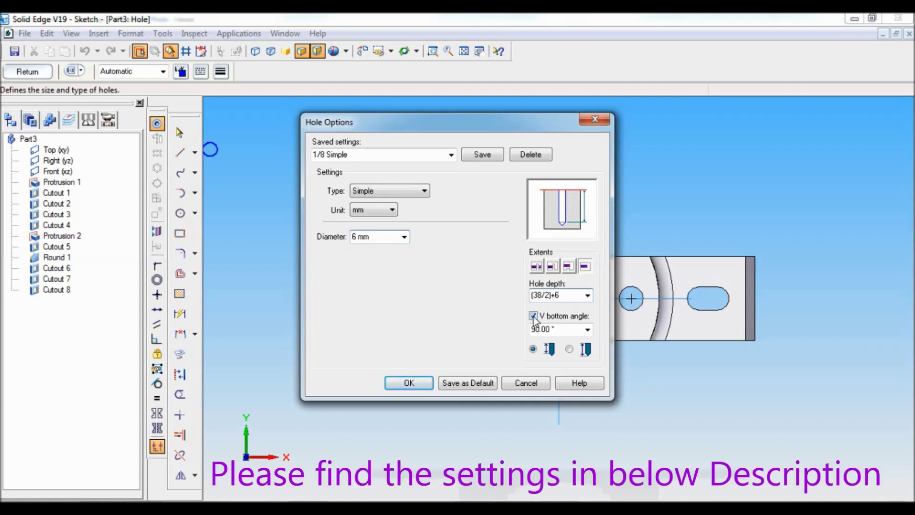
pyautogui.click(588, 329)
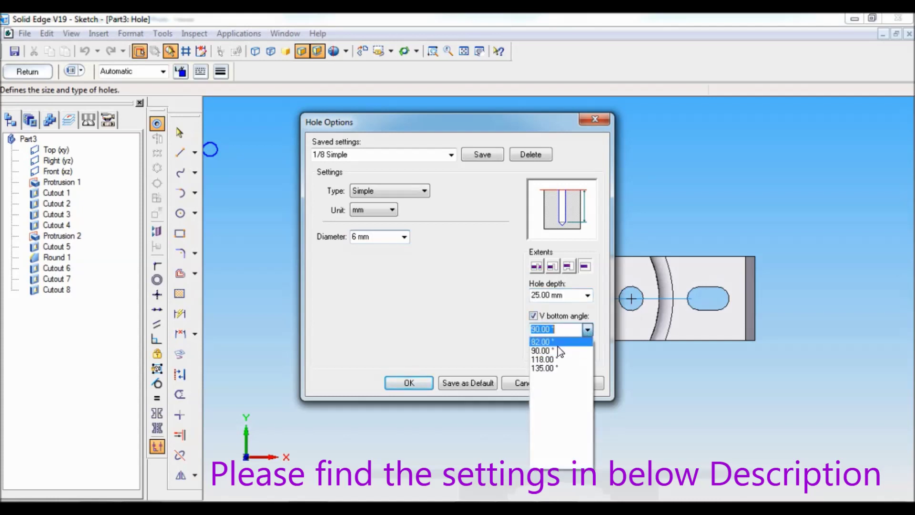
pyautogui.click(543, 360)
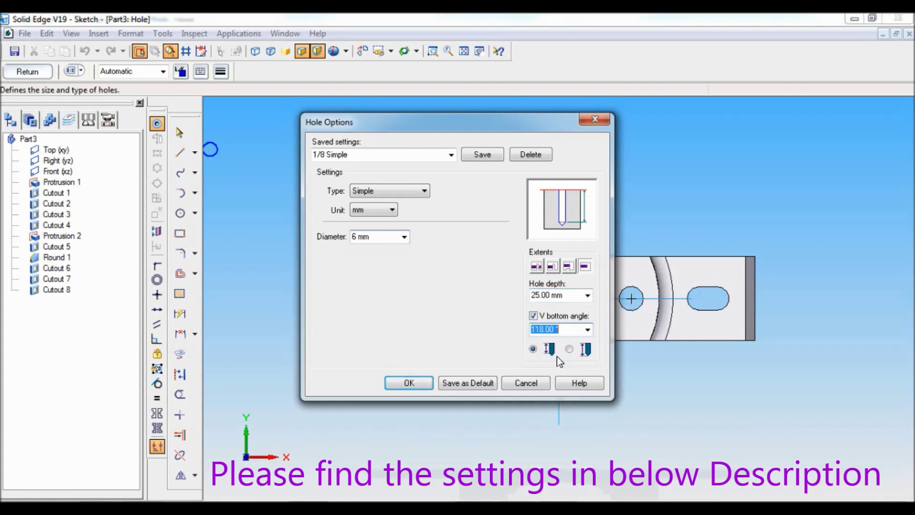
pyautogui.click(422, 384)
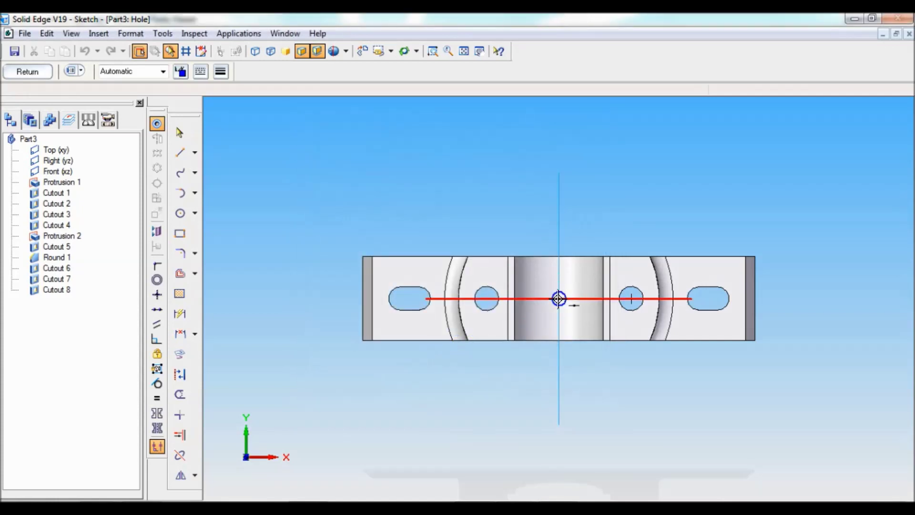
# Place the hole at the reference planes' crossing, direct it downward into the bearing bore's floor, and finish the hole feature.
pyautogui.click(559, 298)
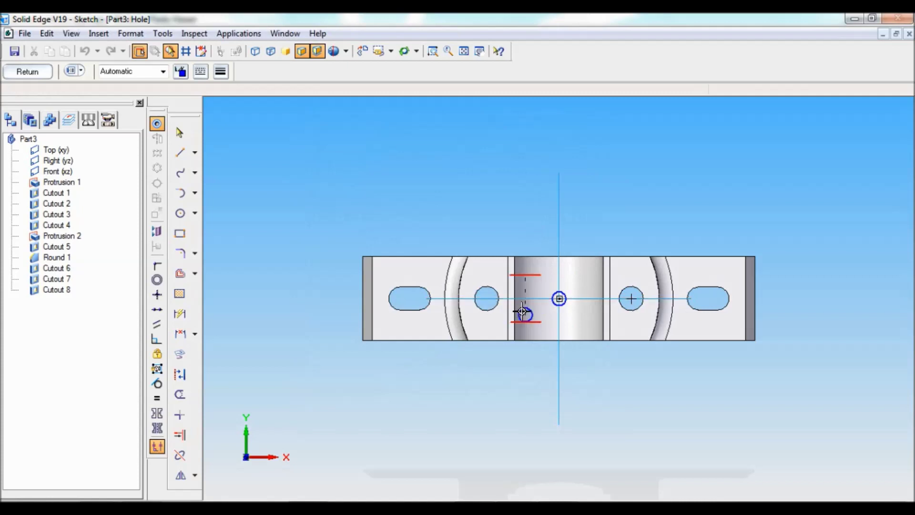
pyautogui.click(27, 71)
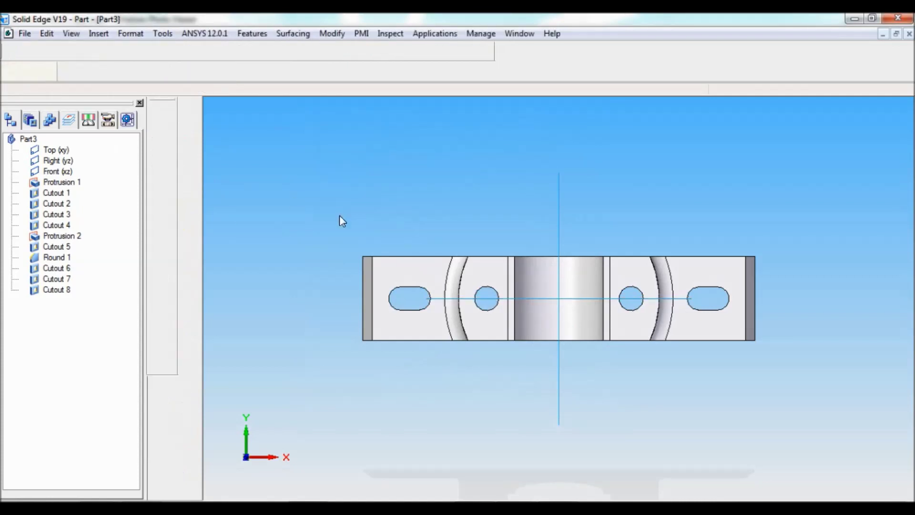
pyautogui.click(390, 415)
pyautogui.click(98, 75)
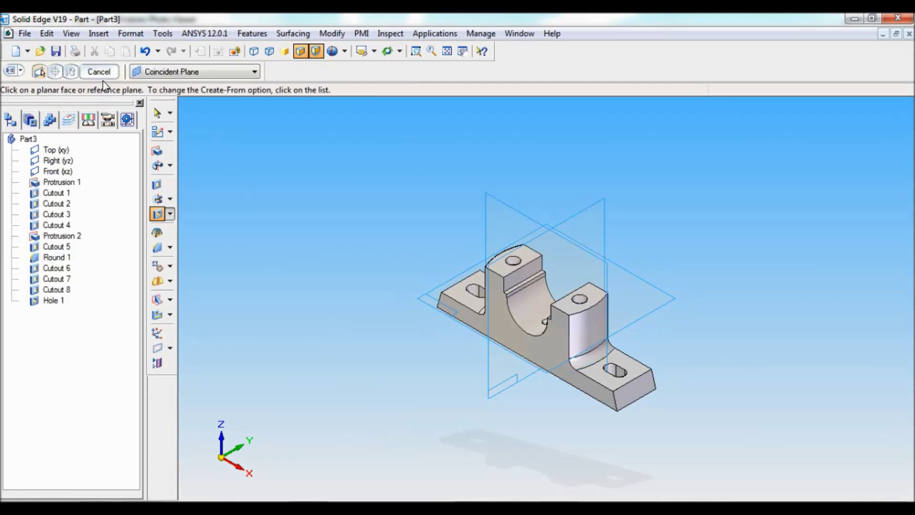
pyautogui.click(100, 75)
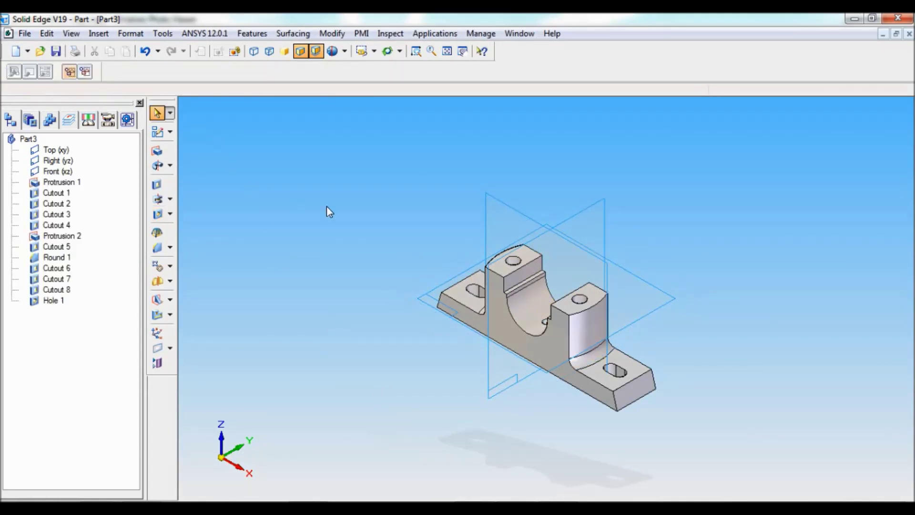
# Examine the 6 mm hole's profile in a front view with hidden edges, and check its settings against the hole options reference image.
pyautogui.click(375, 52)
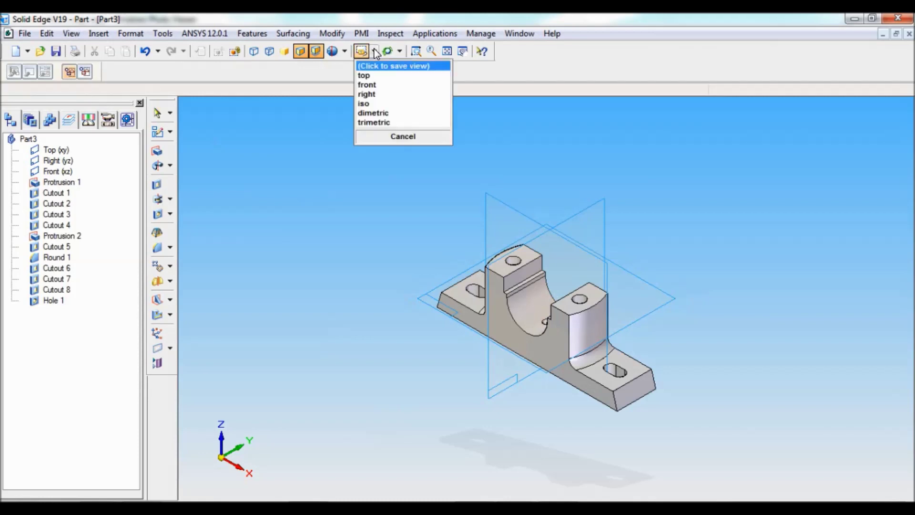
pyautogui.click(368, 86)
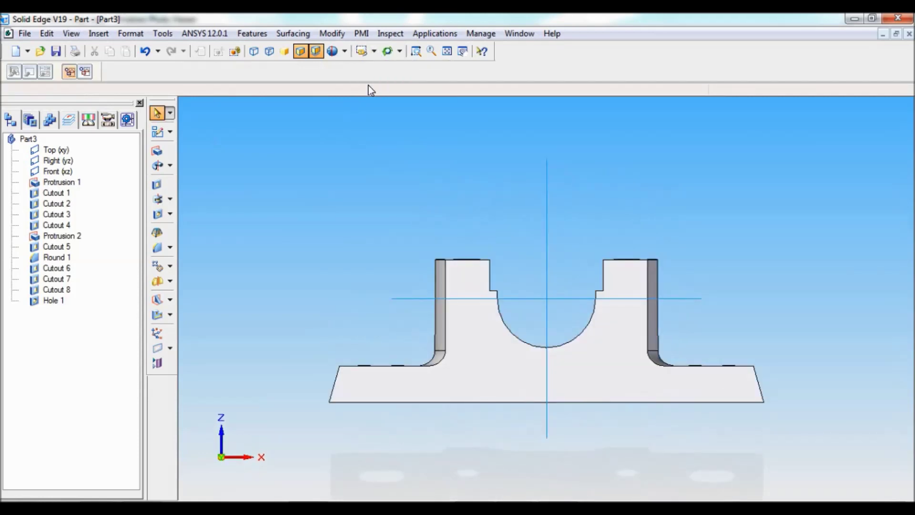
pyautogui.click(416, 51)
pyautogui.moveTo(414, 246); pyautogui.dragTo(742, 411)
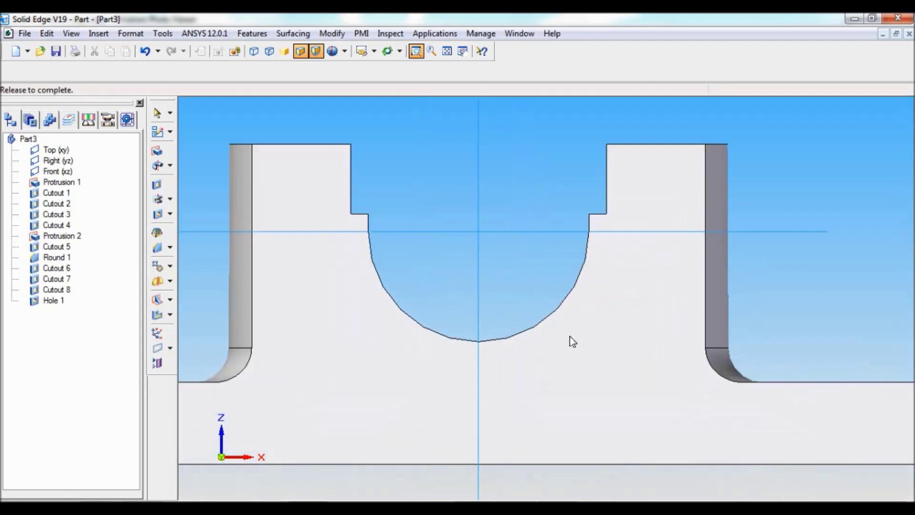
pyautogui.click(271, 55)
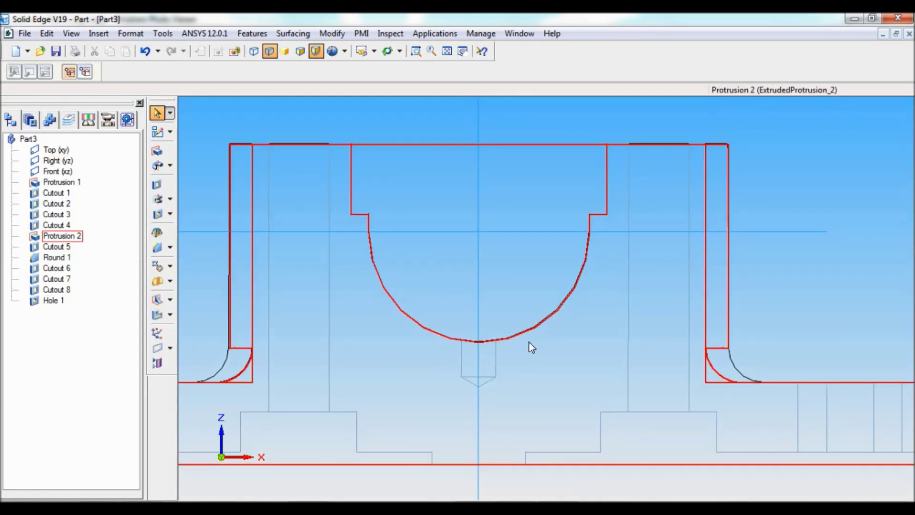
pyautogui.moveTo(517, 509)
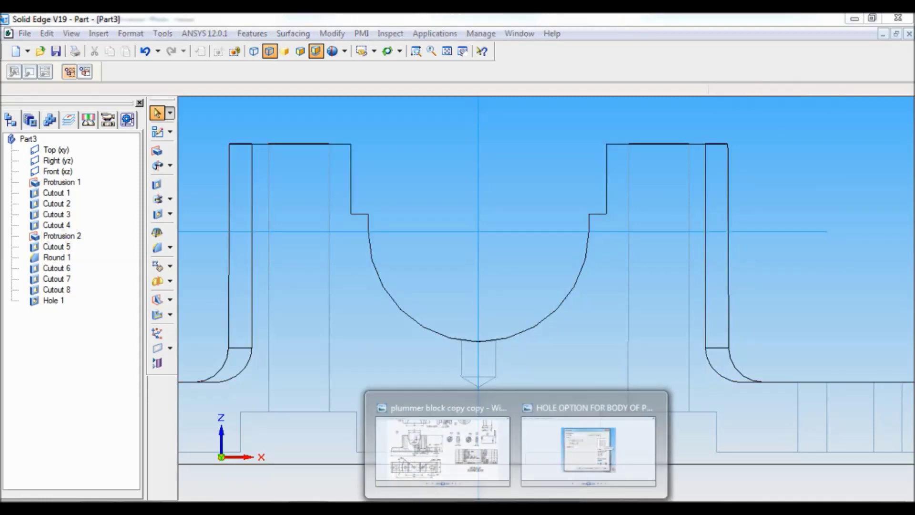
pyautogui.click(571, 443)
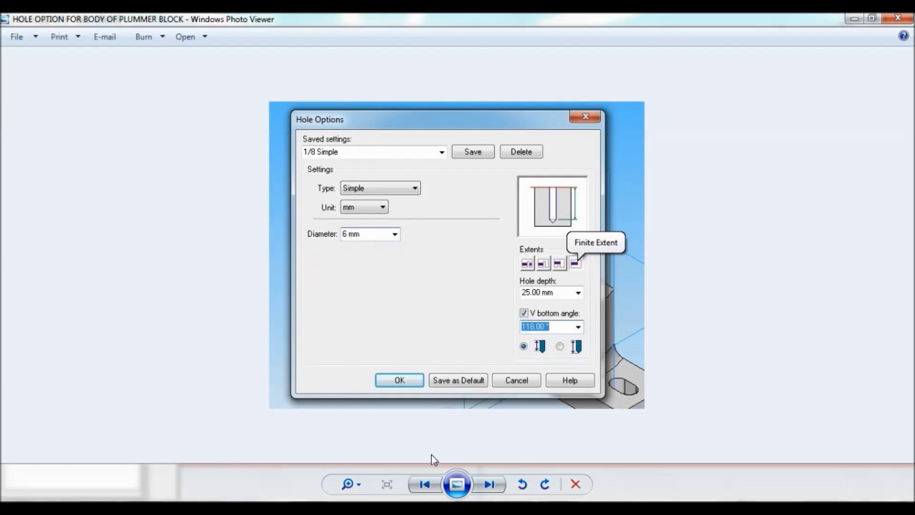
pyautogui.hotkey('alt', 'Tab')
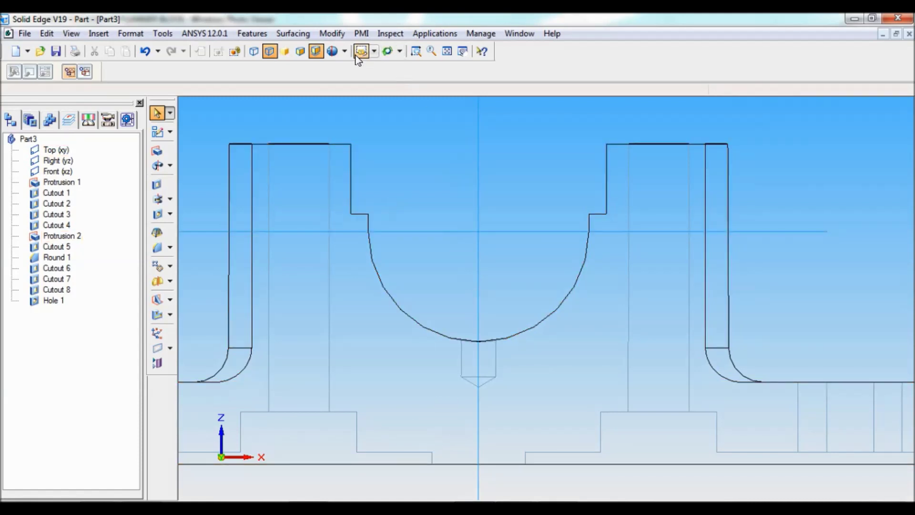
# Restore the shaded display, inspect the body from its underside, and return to the isometric view.
pyautogui.click(301, 53)
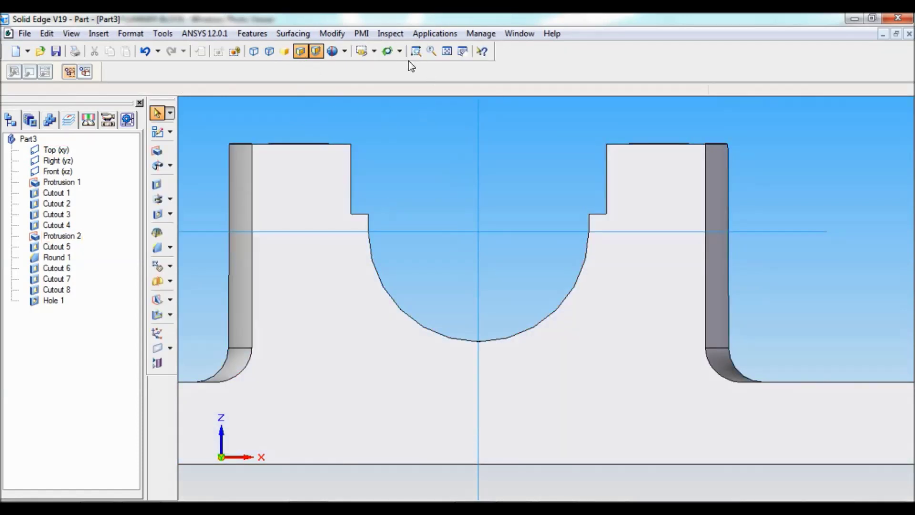
pyautogui.click(362, 51)
pyautogui.click(372, 104)
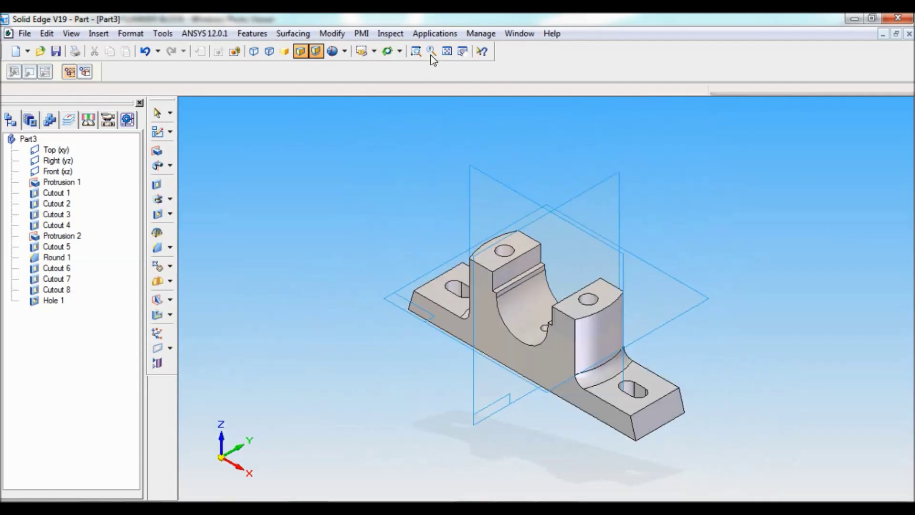
pyautogui.click(446, 51)
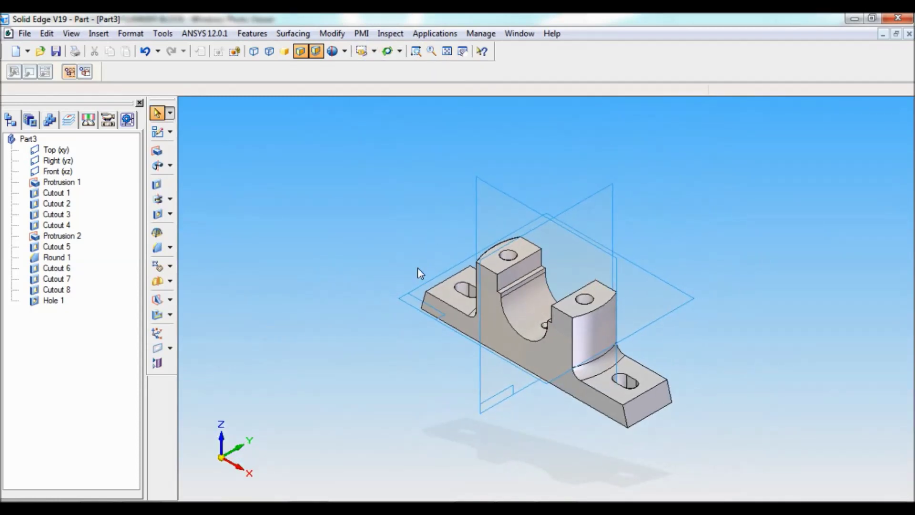
pyautogui.moveTo(750, 414); pyautogui.dragTo(588, 230, button='middle')
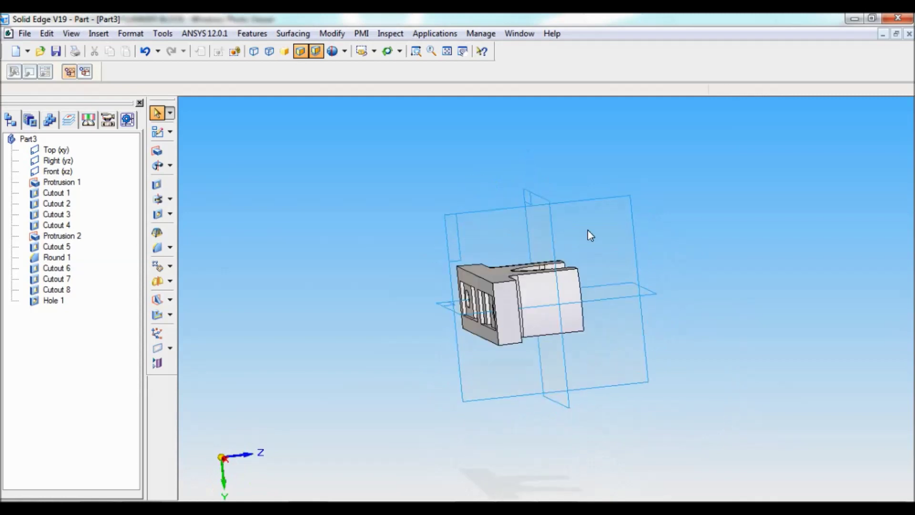
pyautogui.click(377, 51)
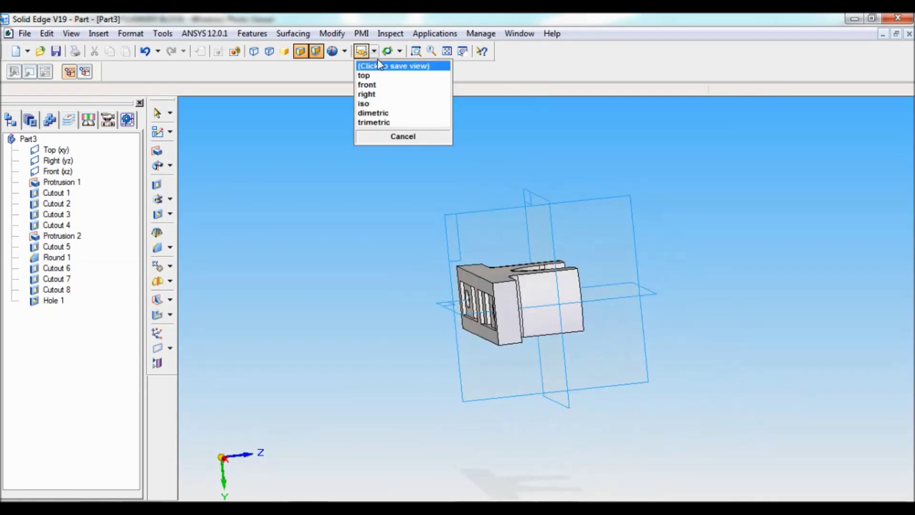
pyautogui.click(376, 104)
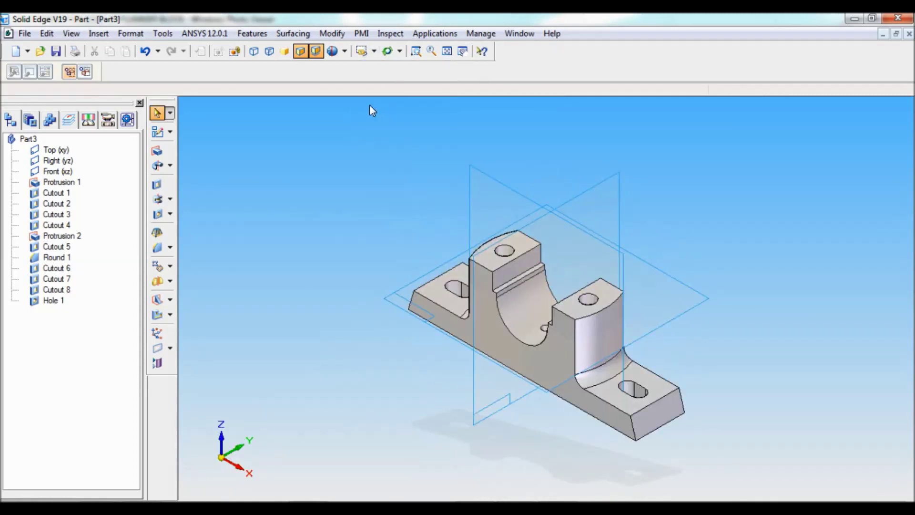
# Assign the material CAST IRON to the part through the material table and apply it to the model.
pyautogui.click(161, 33)
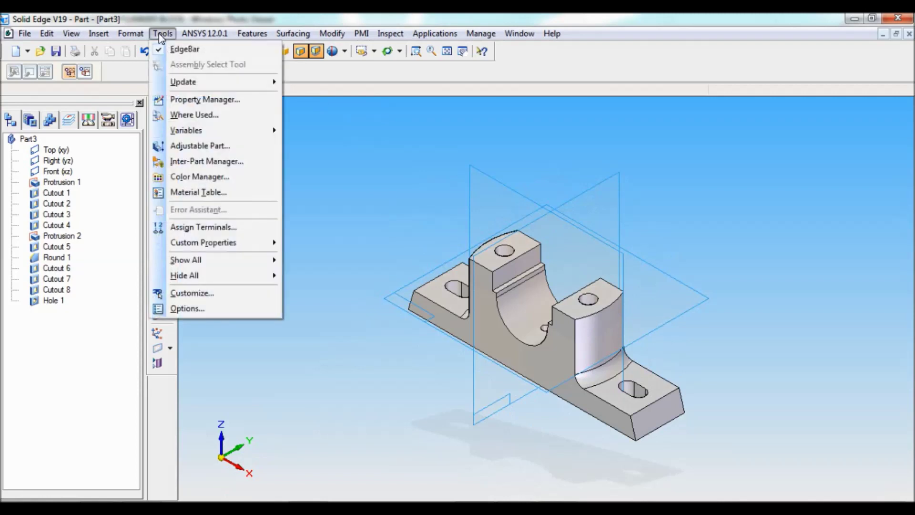
pyautogui.click(192, 192)
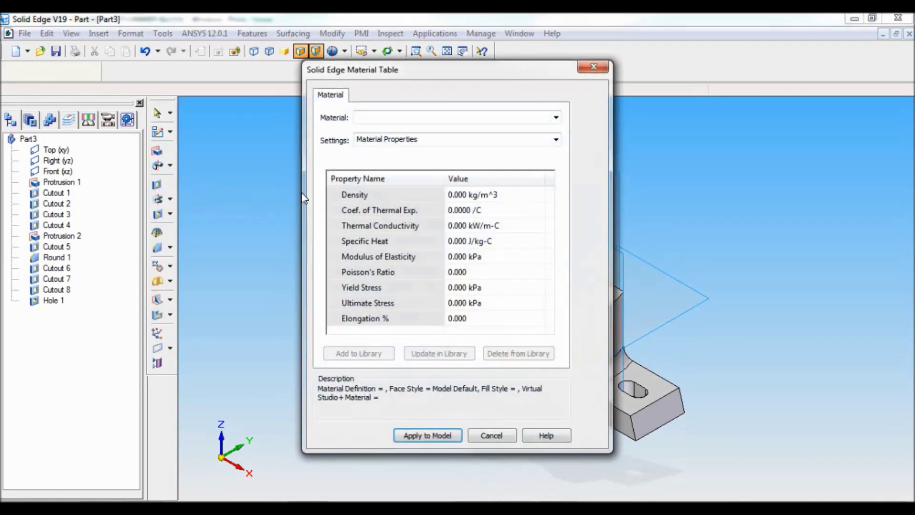
pyautogui.click(373, 118)
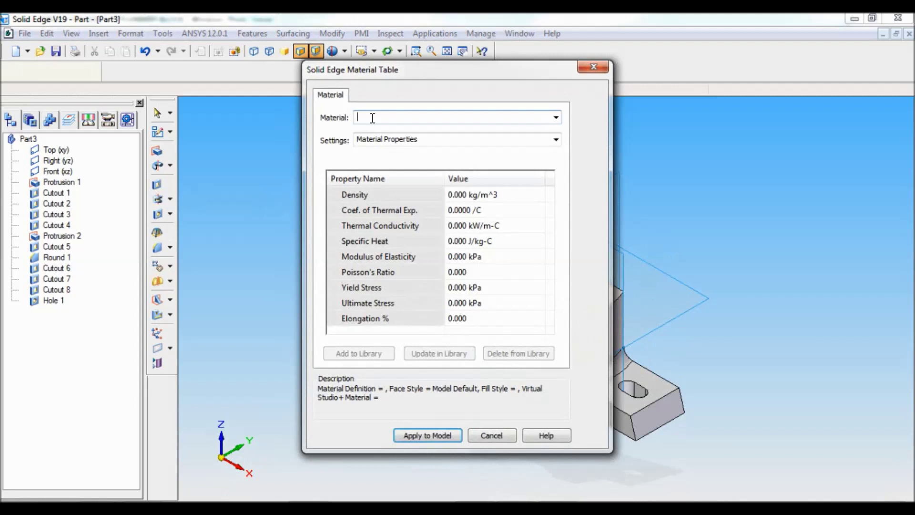
pyautogui.write('CAS')
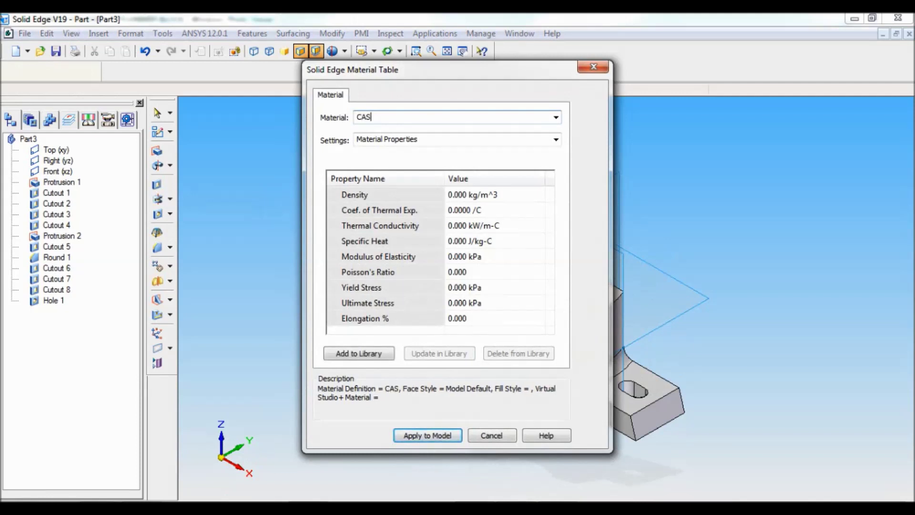
pyautogui.write('T ')
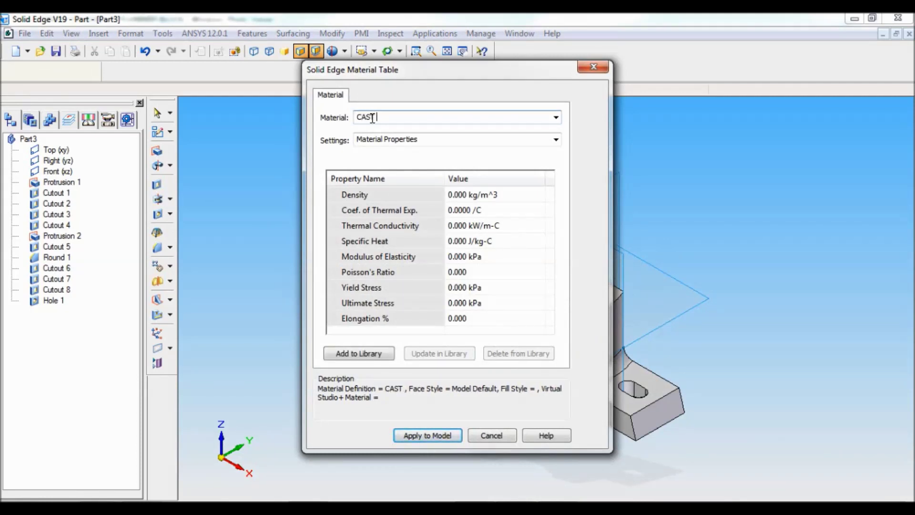
pyautogui.write('IRON')
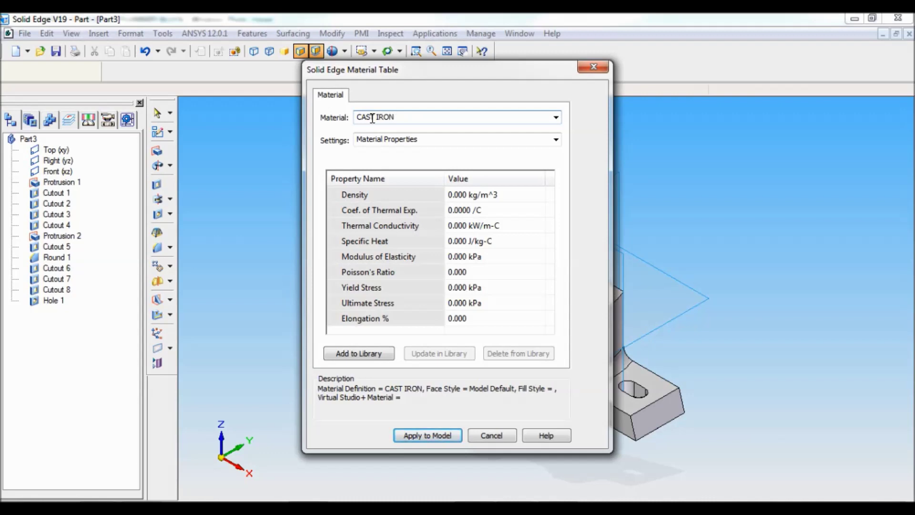
pyautogui.click(422, 435)
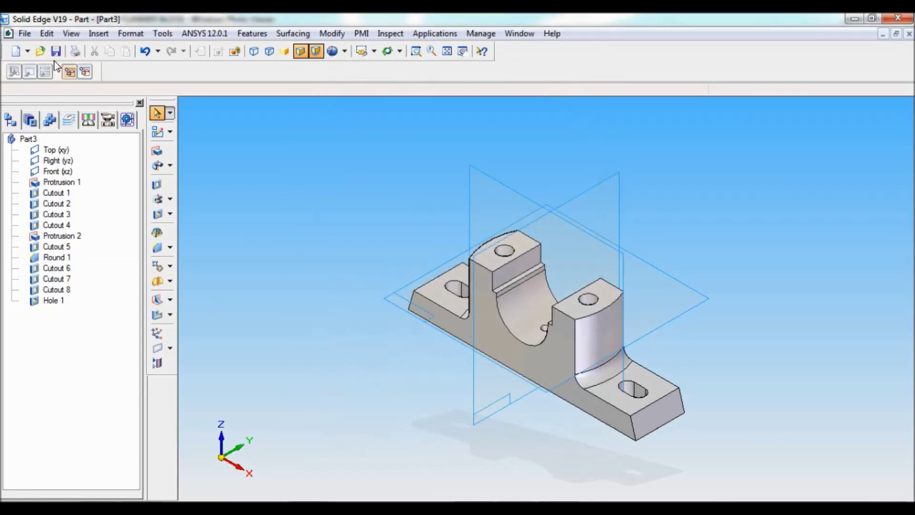
# Start saving the part, set its title property to BODY, copy that title, and accept the properties.
pyautogui.click(63, 46)
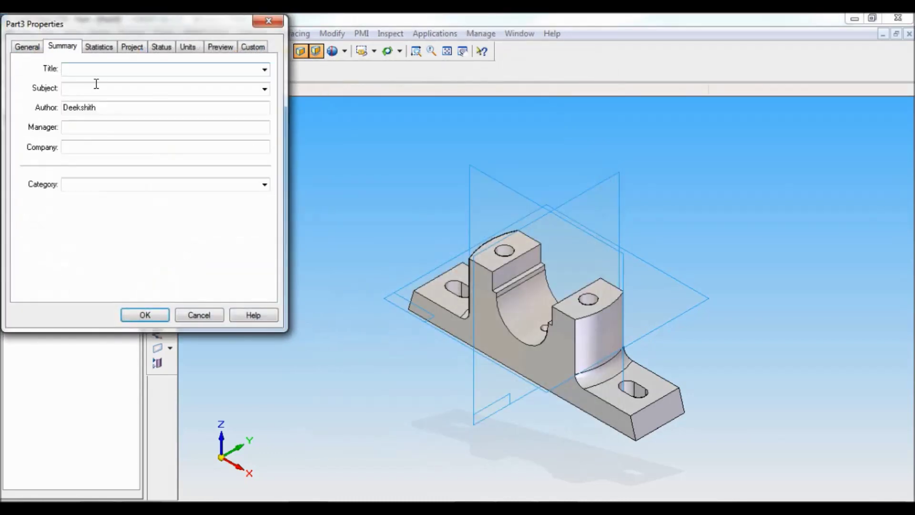
pyautogui.click(92, 69)
pyautogui.write('B')
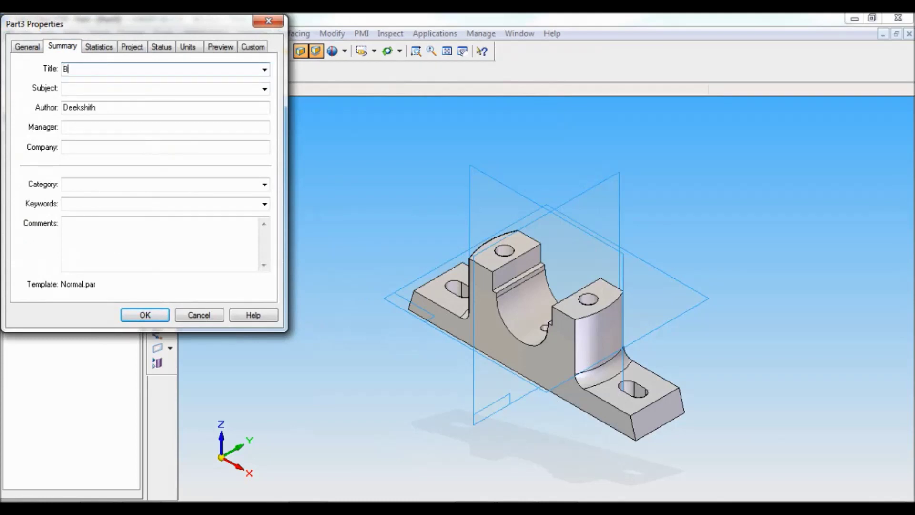
pyautogui.write('ODY')
pyautogui.moveTo(92, 69); pyautogui.dragTo(52, 67)
pyautogui.rightClick(70, 71)
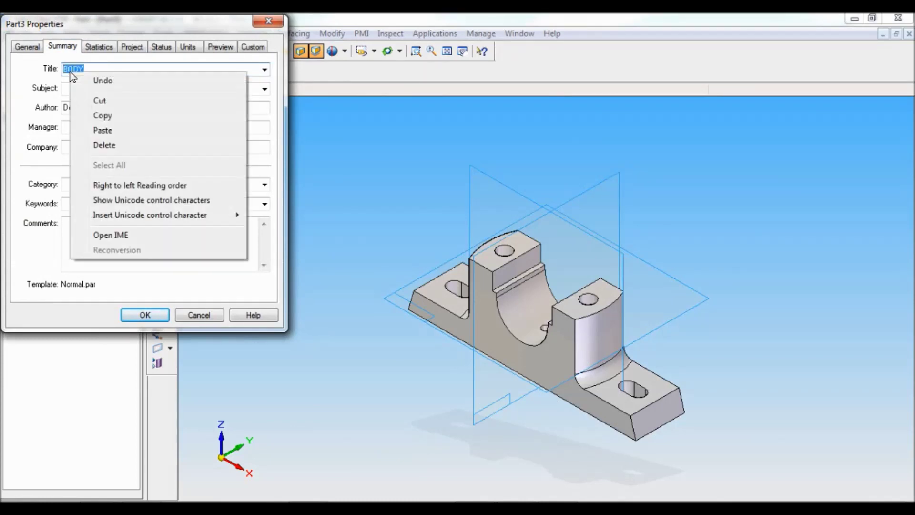
pyautogui.click(106, 116)
pyautogui.click(146, 313)
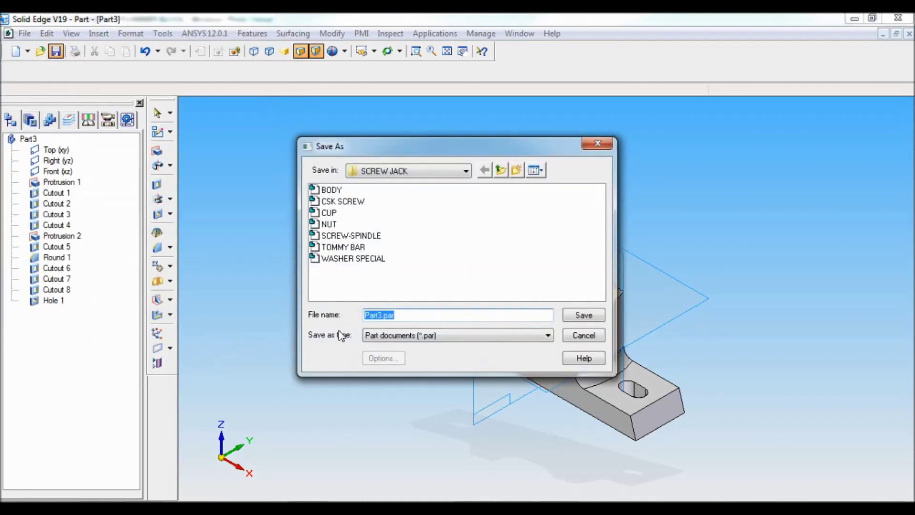
# Go up to the ASSEMBLY folder and create a folder named PLUMMER BLOCK as the save location.
pyautogui.click(501, 171)
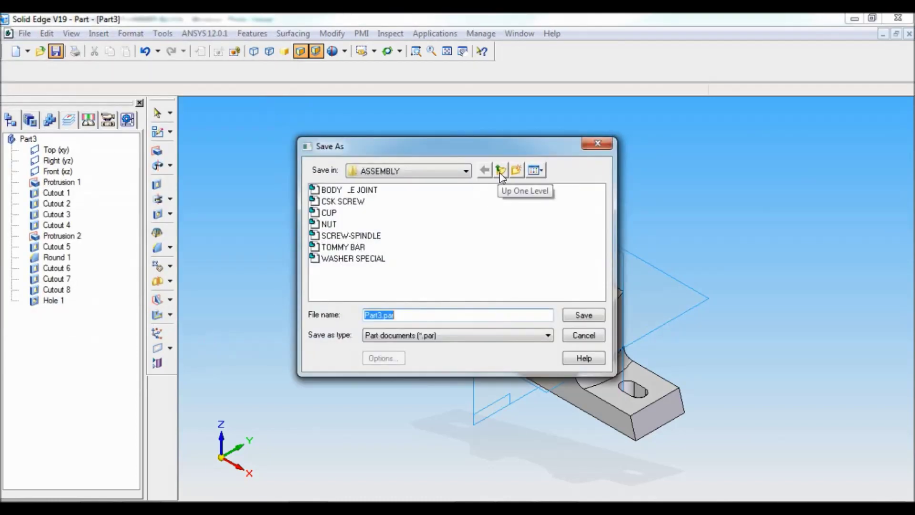
pyautogui.click(517, 170)
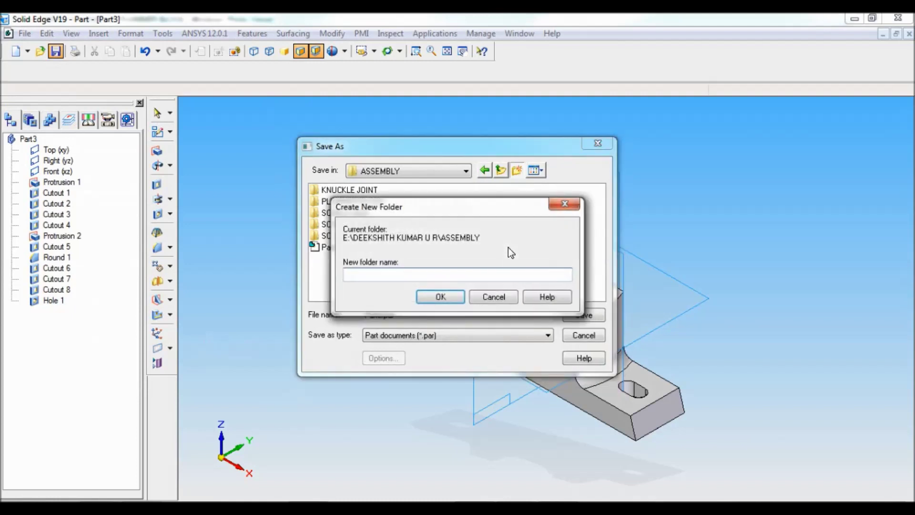
pyautogui.write('PLUMMER BLOCK')
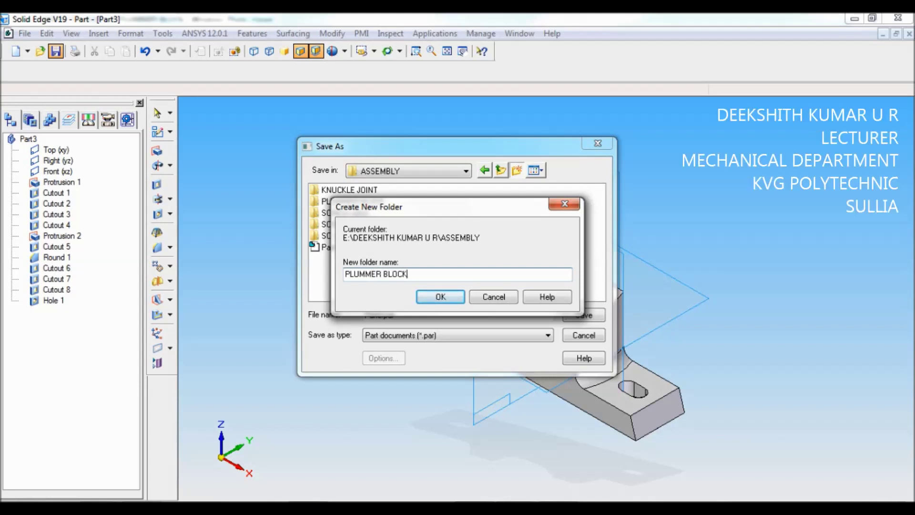
pyautogui.click(441, 298)
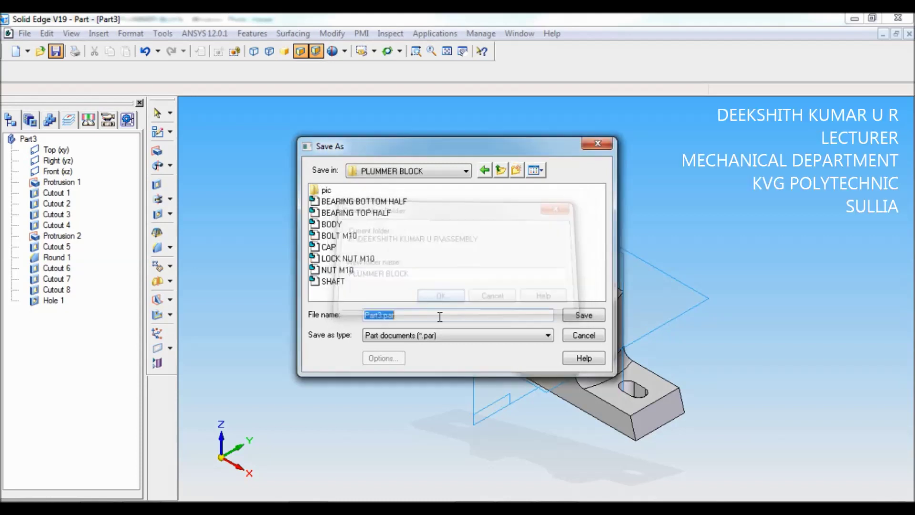
# Paste BODY as the file name and save the part document, overwriting the existing file.
pyautogui.rightClick(392, 315)
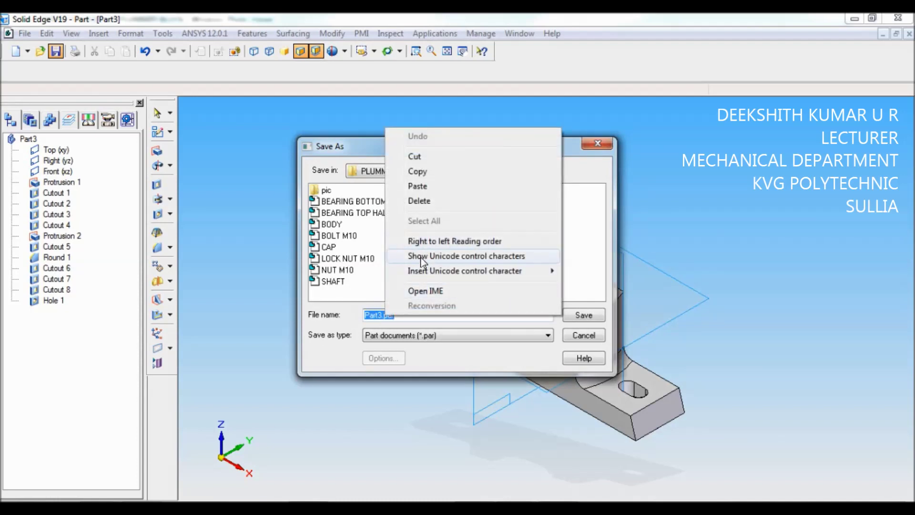
pyautogui.click(419, 187)
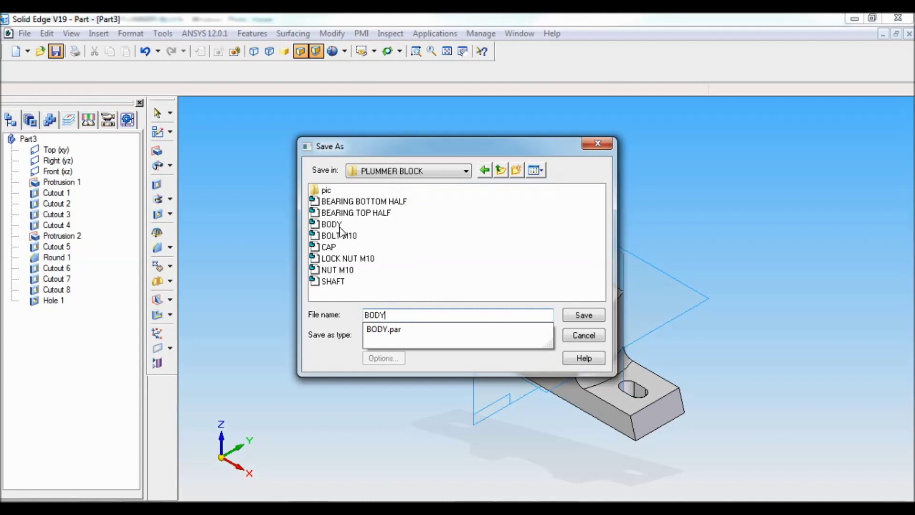
pyautogui.click(583, 316)
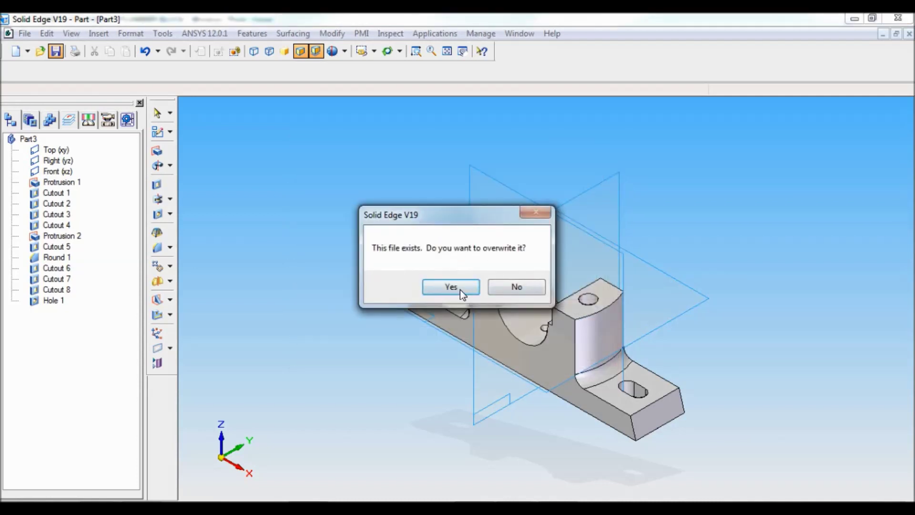
pyautogui.click(451, 287)
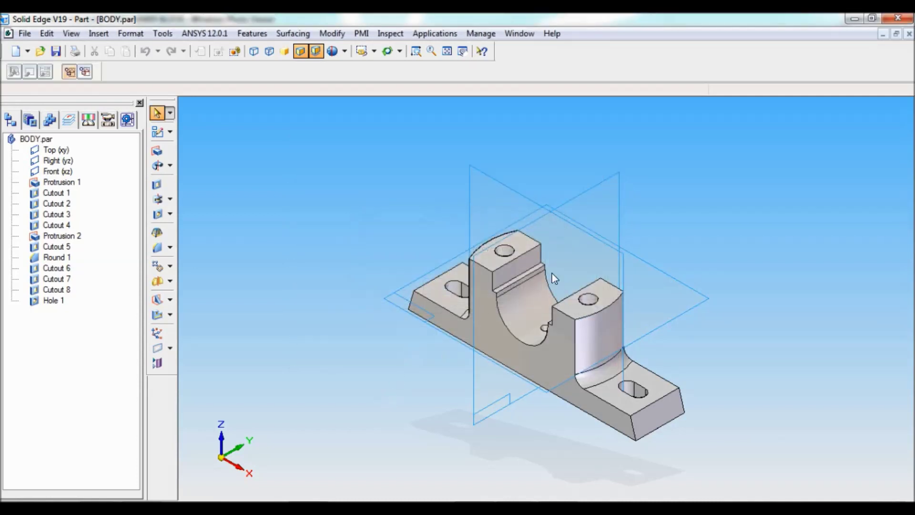